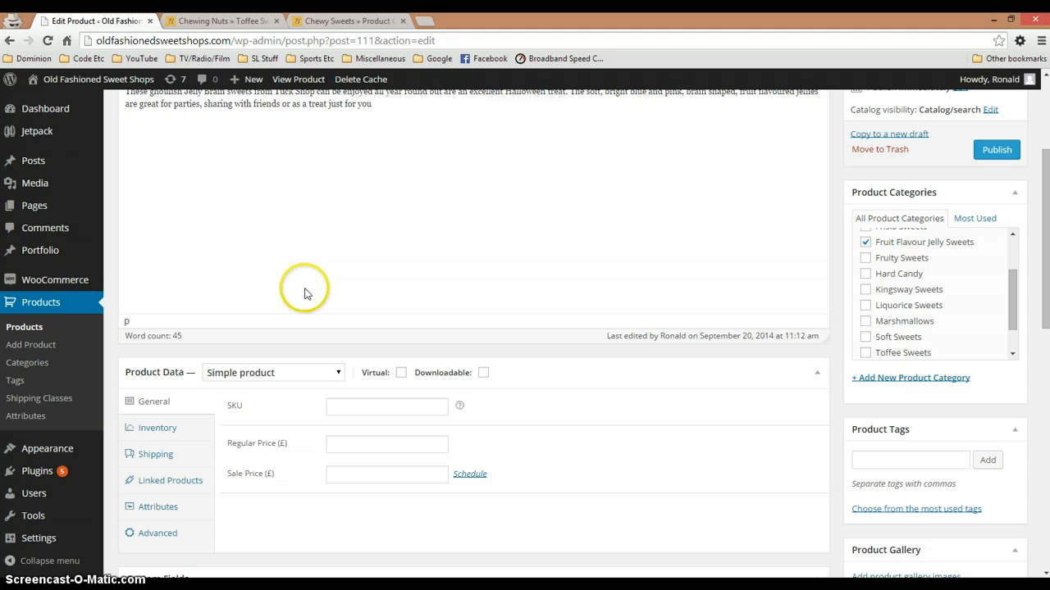
Add the Ingredients attribute to the Brains product and open its values for entry
{"action": "scroll", "coordinate": [304, 296], "scroll_direction": "down", "scroll_amount": 1}
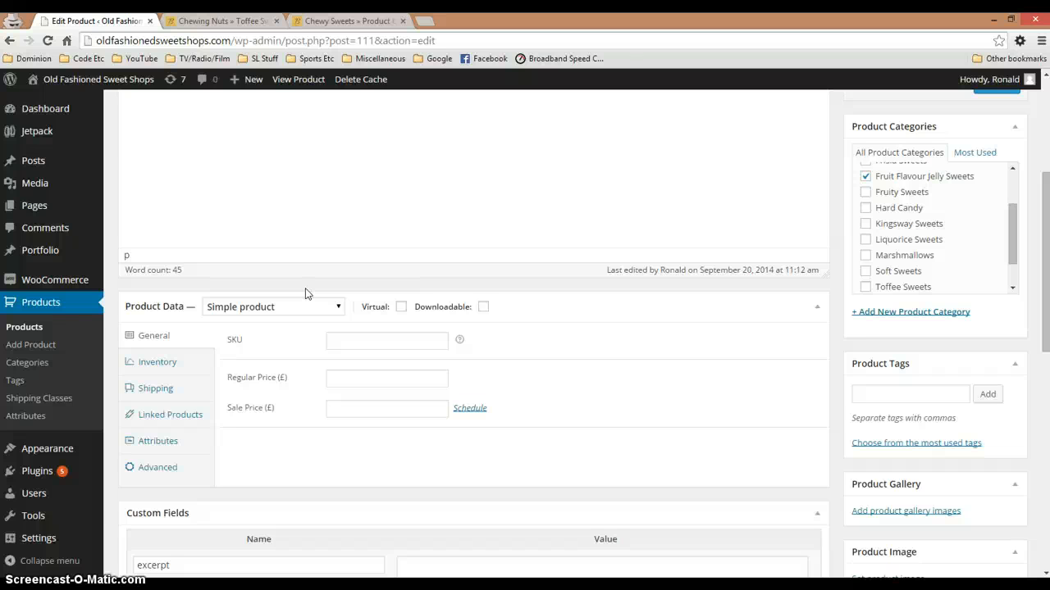
{"action": "left_click", "coordinate": [163, 447]}
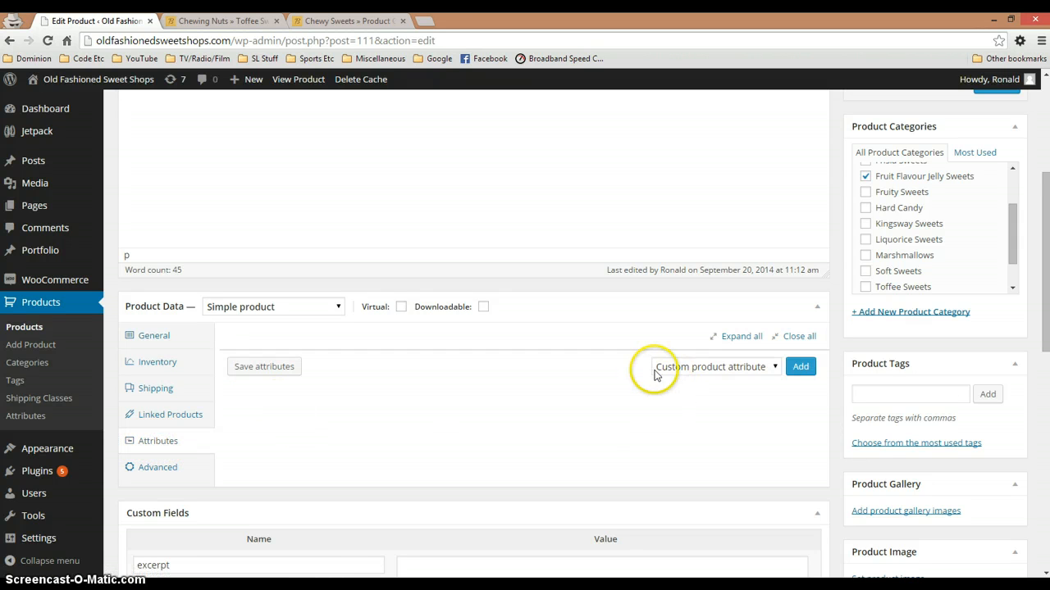
{"action": "left_click", "coordinate": [773, 367]}
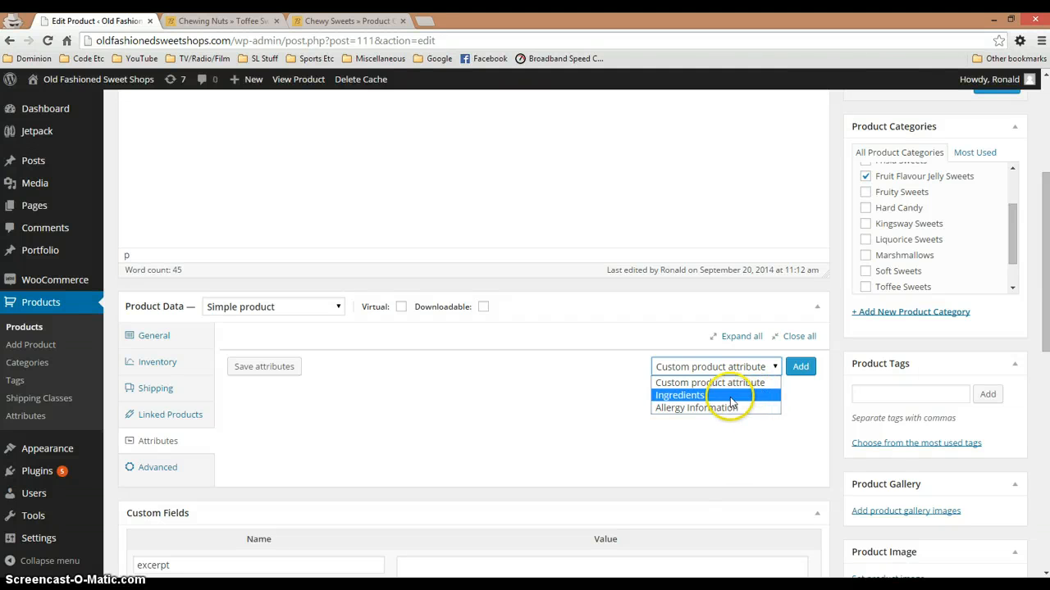
{"action": "left_click", "coordinate": [690, 396]}
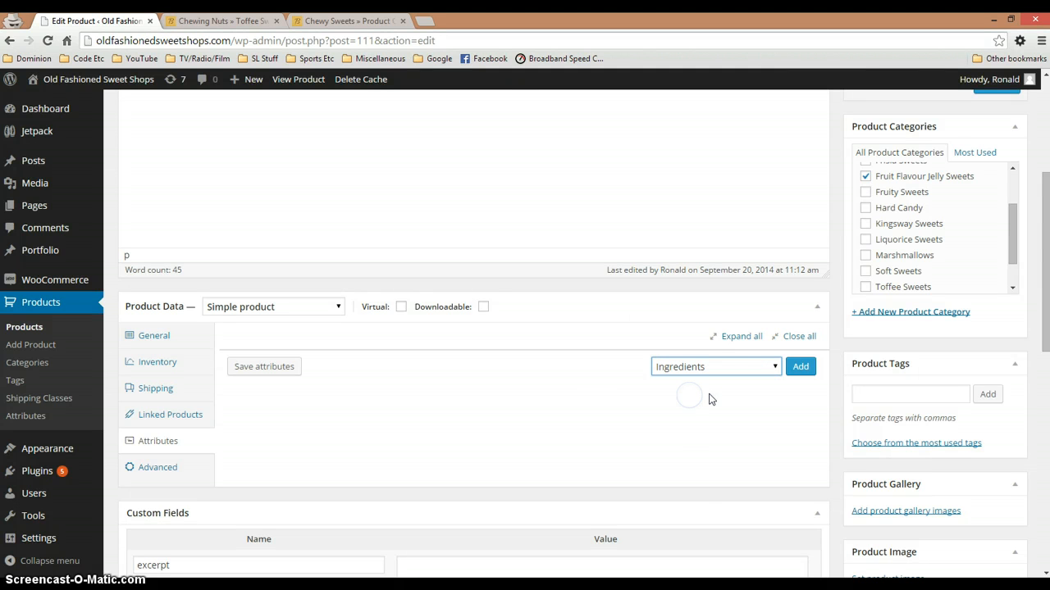
{"action": "left_click", "coordinate": [795, 374]}
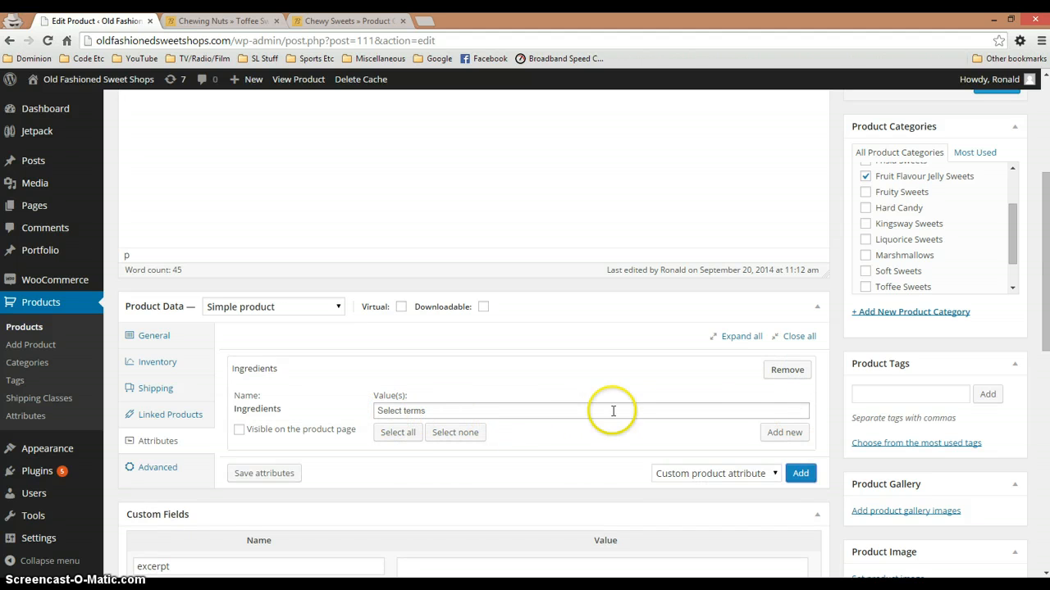
{"action": "left_click", "coordinate": [417, 410]}
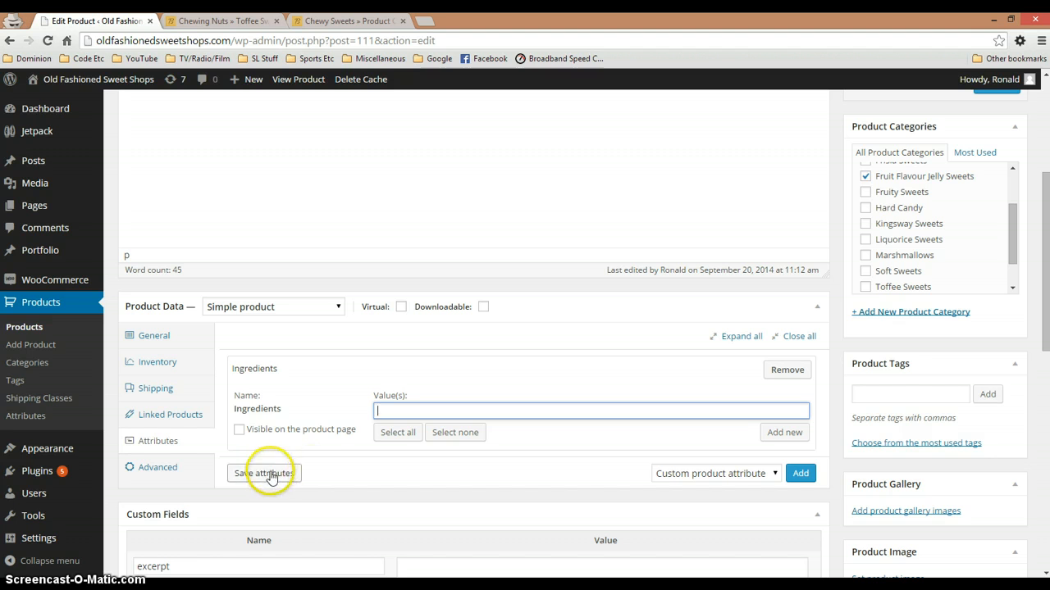
Add the Allergy Information attribute to the Brains product and save the attributes
{"action": "left_click", "coordinate": [738, 482]}
{"action": "left_click", "coordinate": [738, 515]}
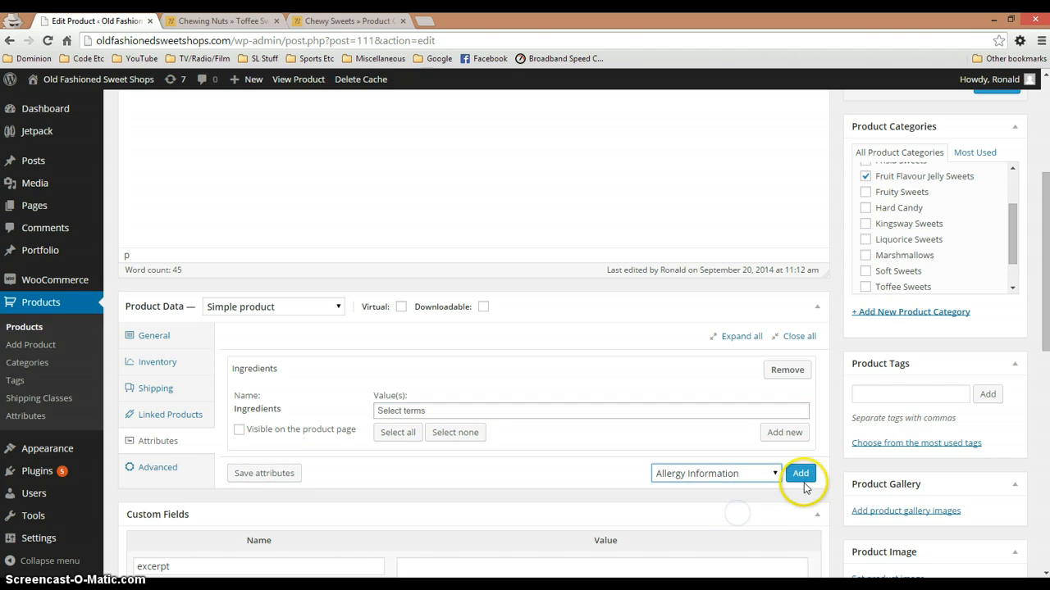
{"action": "left_click", "coordinate": [801, 473]}
{"action": "scroll", "coordinate": [574, 473], "scroll_direction": "down", "scroll_amount": 1}
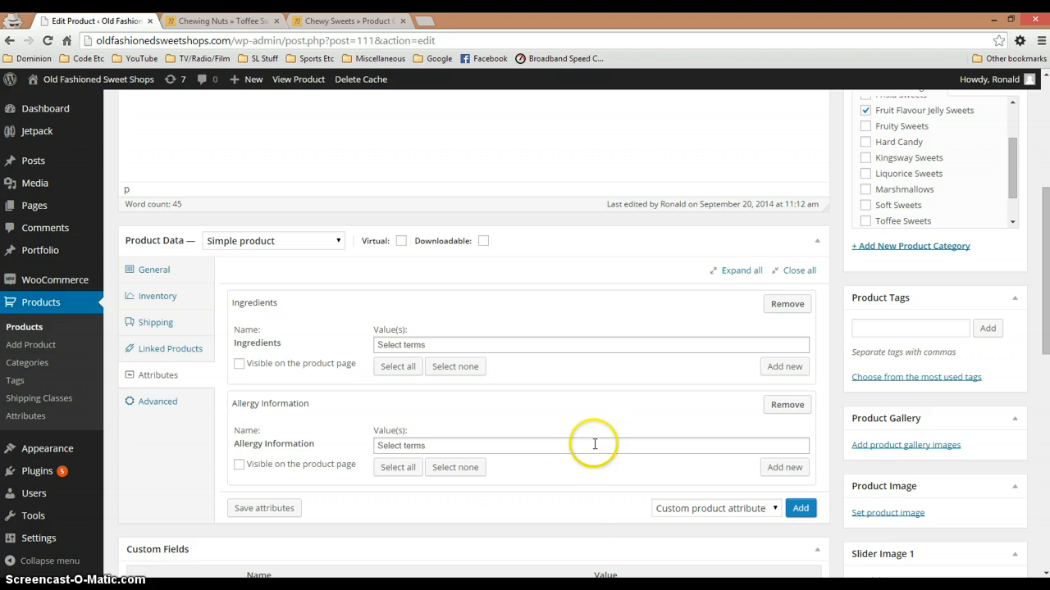
{"action": "left_click", "coordinate": [264, 508]}
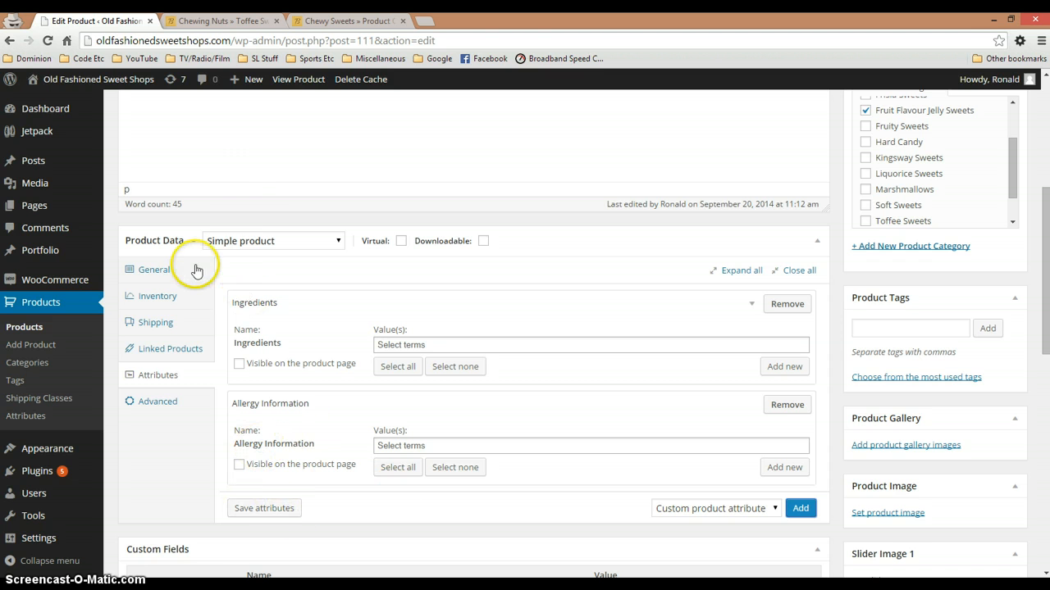
Examine the Brains product's pricing fields, inventory settings, main description, custom fields and short description
{"action": "scroll", "coordinate": [230, 221], "scroll_direction": "up", "scroll_amount": 3}
{"action": "scroll", "coordinate": [230, 251], "scroll_direction": "down", "scroll_amount": 2}
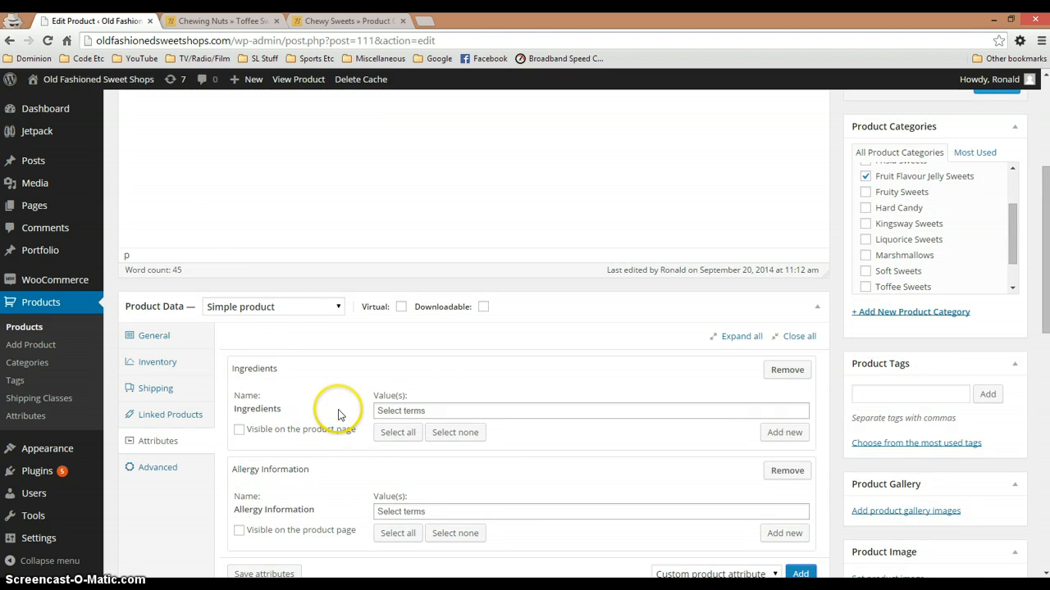
{"action": "left_click", "coordinate": [155, 338]}
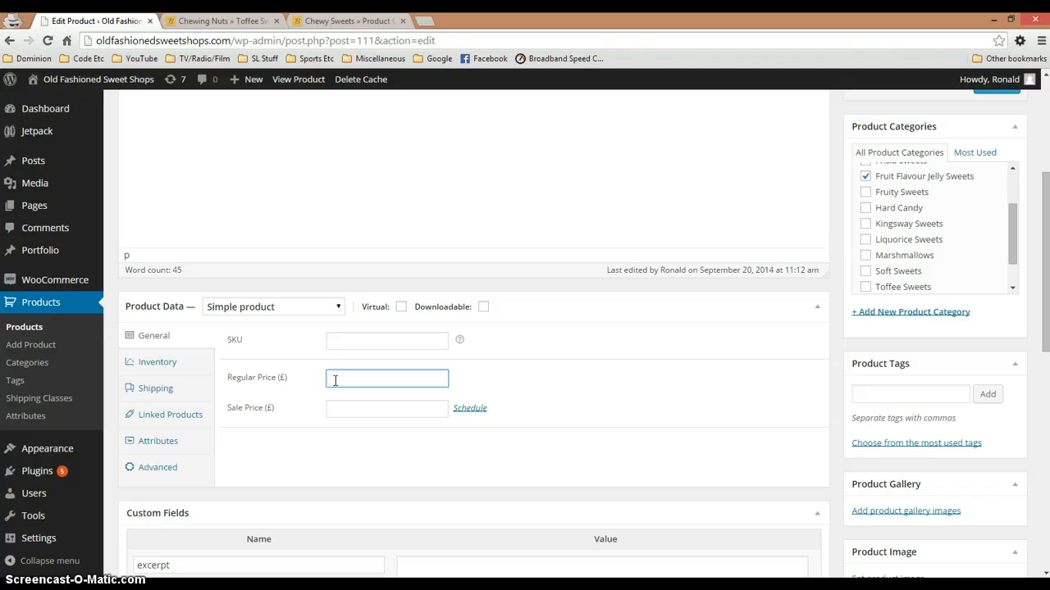
{"action": "left_click", "coordinate": [168, 361]}
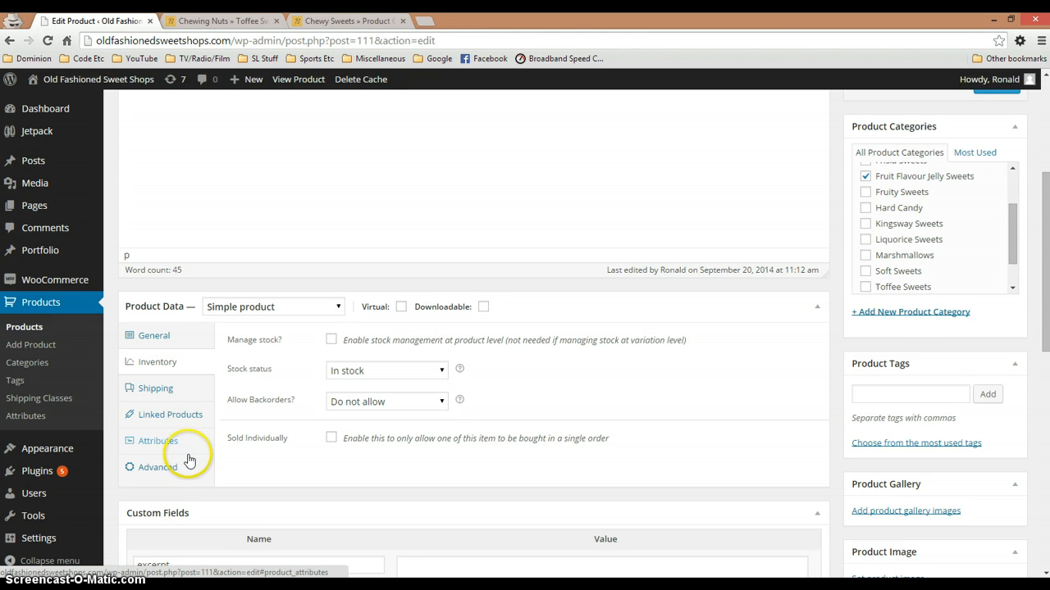
{"action": "scroll", "coordinate": [188, 456], "scroll_direction": "down", "scroll_amount": 2}
{"action": "scroll", "coordinate": [199, 351], "scroll_direction": "up", "scroll_amount": 5}
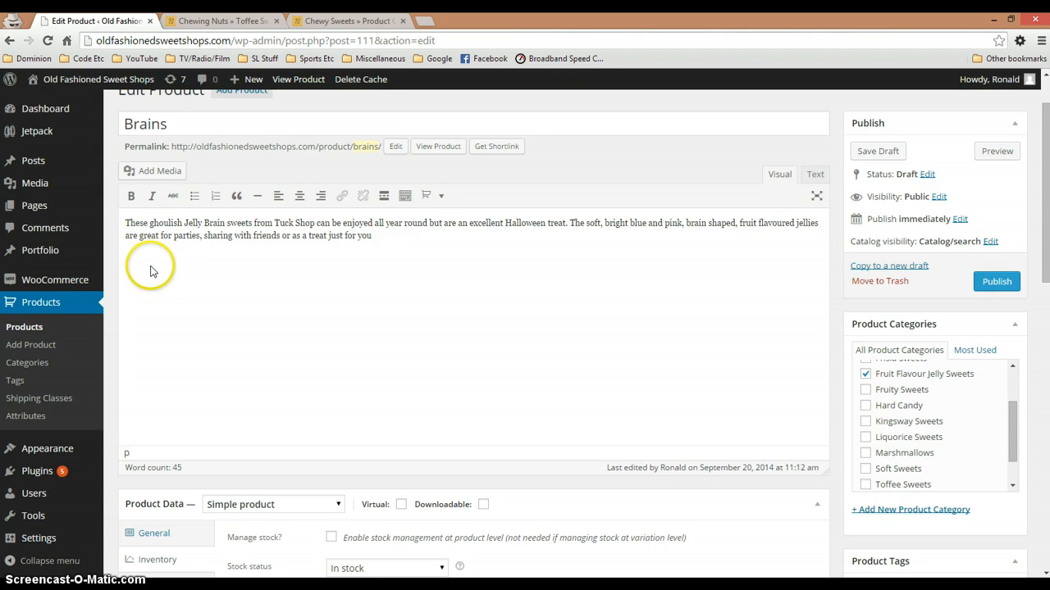
{"action": "scroll", "coordinate": [151, 272], "scroll_direction": "down", "scroll_amount": 1}
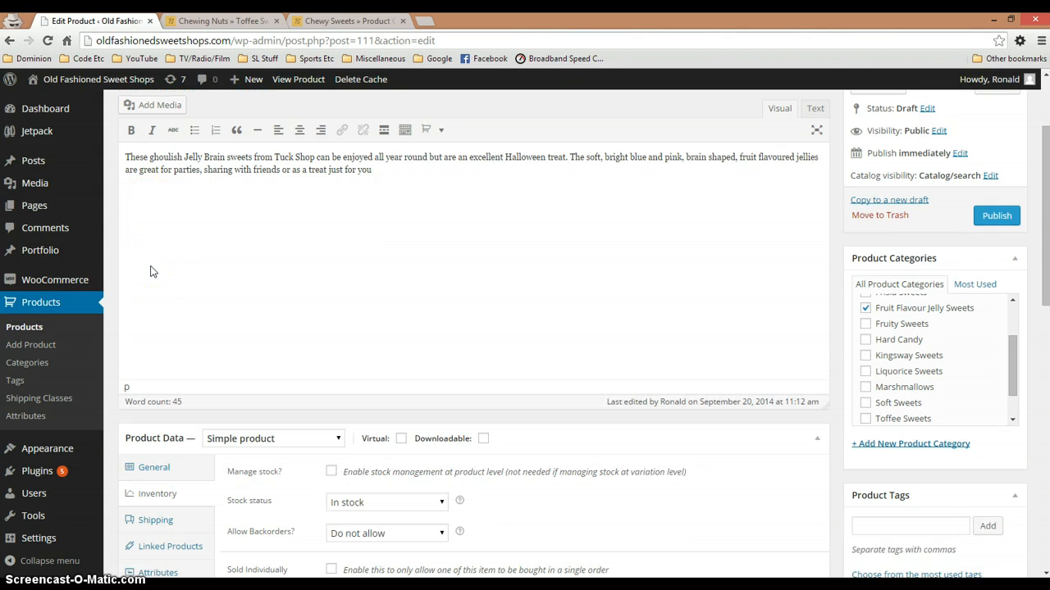
{"action": "scroll", "coordinate": [162, 290], "scroll_direction": "down", "scroll_amount": 5}
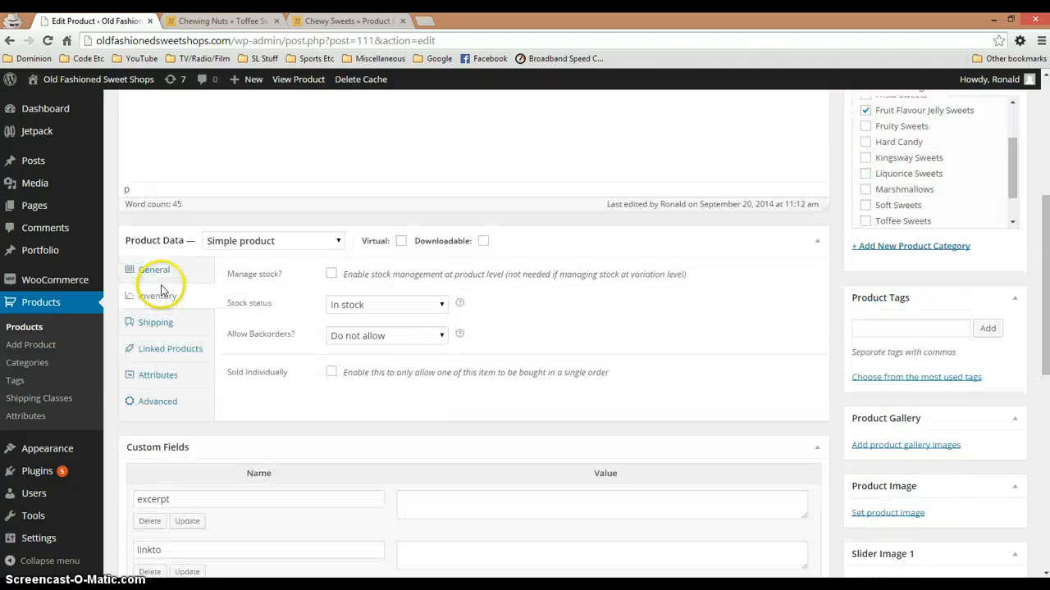
{"action": "scroll", "coordinate": [162, 292], "scroll_direction": "down", "scroll_amount": 3}
{"action": "scroll", "coordinate": [161, 292], "scroll_direction": "down", "scroll_amount": 2}
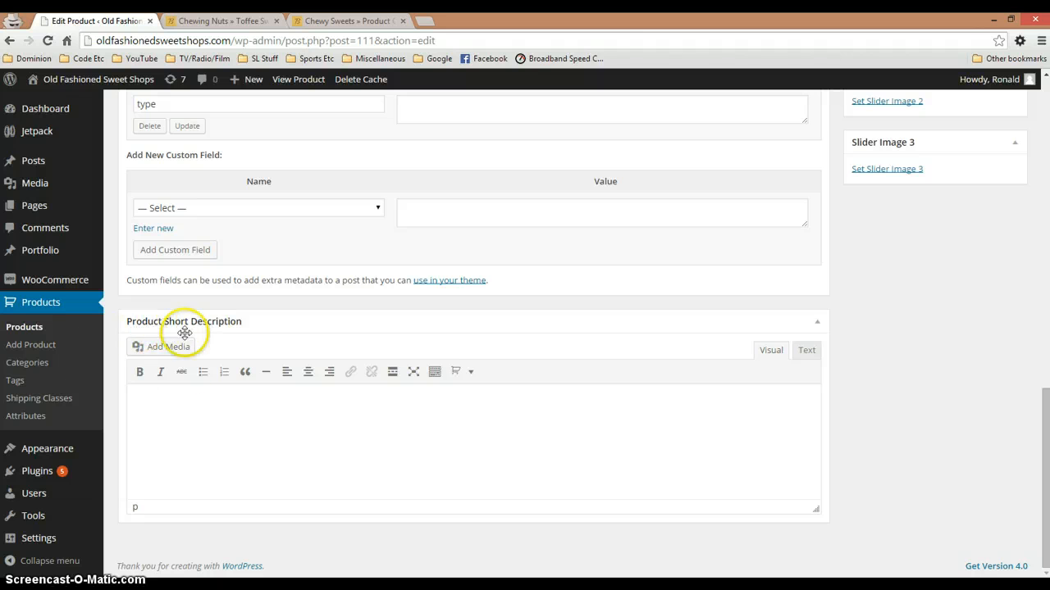
Check the storefront's Chewy Sweets category page and the Chewing Nuts product page, and return to editing Brains
{"action": "left_click", "coordinate": [310, 20]}
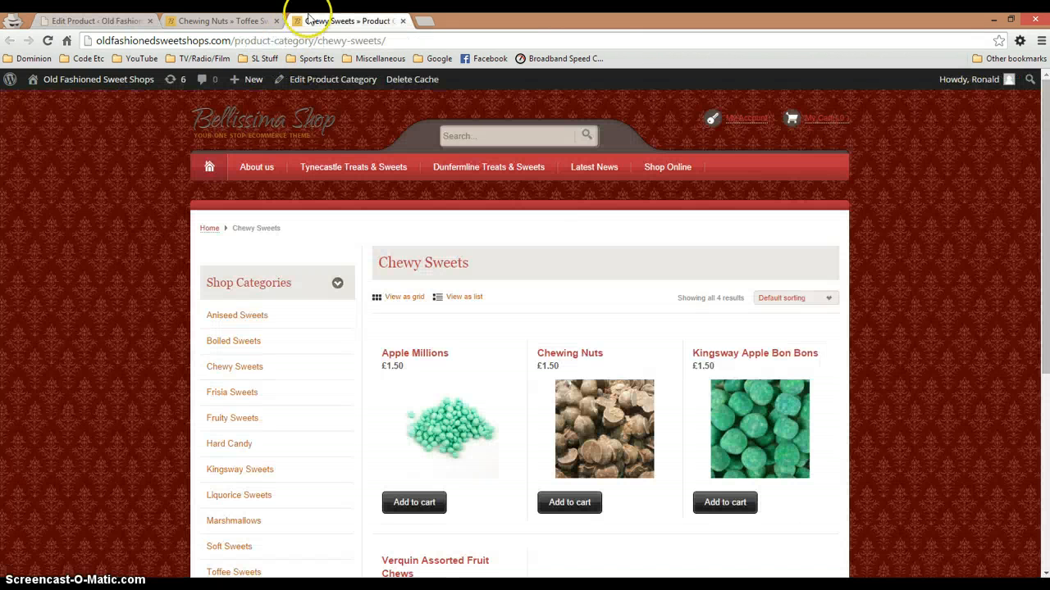
{"action": "left_click", "coordinate": [223, 21]}
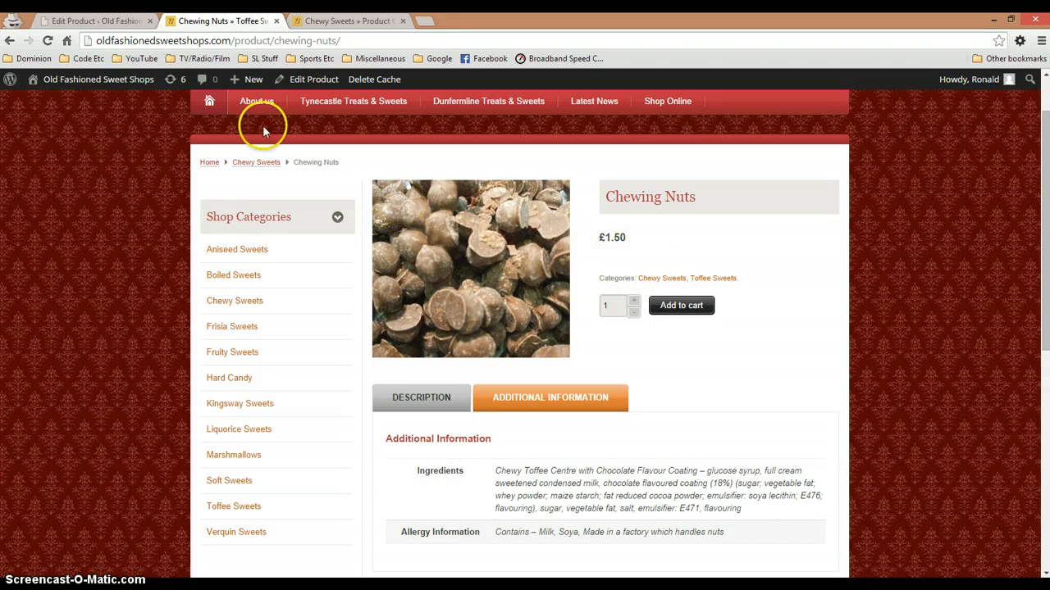
{"action": "left_click", "coordinate": [95, 21]}
Open the Brains product's storefront page in a new tab, close the Chewy Sweets page, and view the product description
{"action": "scroll", "coordinate": [305, 302], "scroll_direction": "up", "scroll_amount": 15}
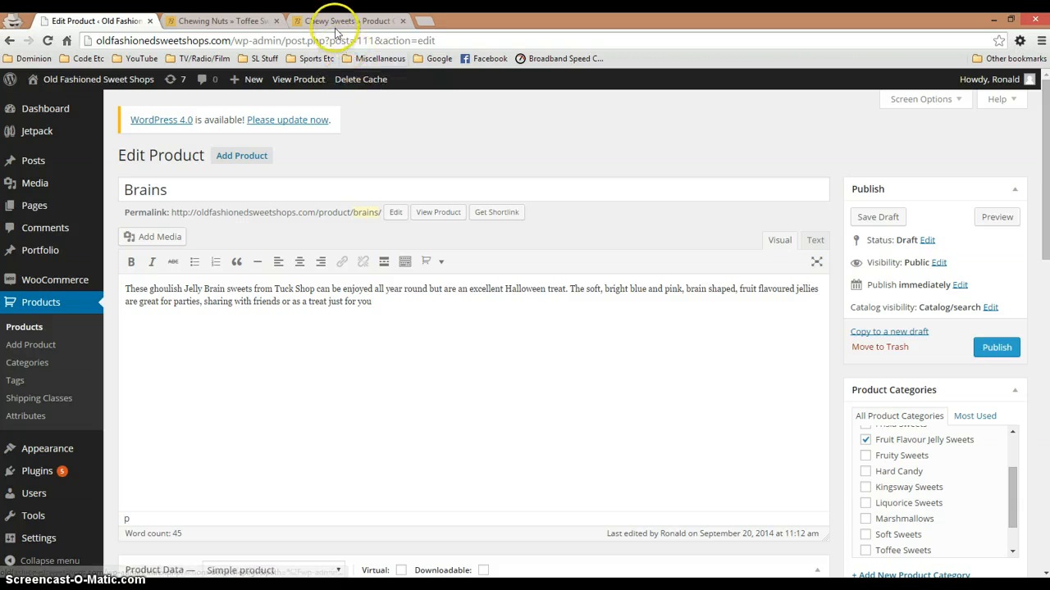
{"action": "right_click", "coordinate": [305, 82]}
{"action": "left_click", "coordinate": [328, 87]}
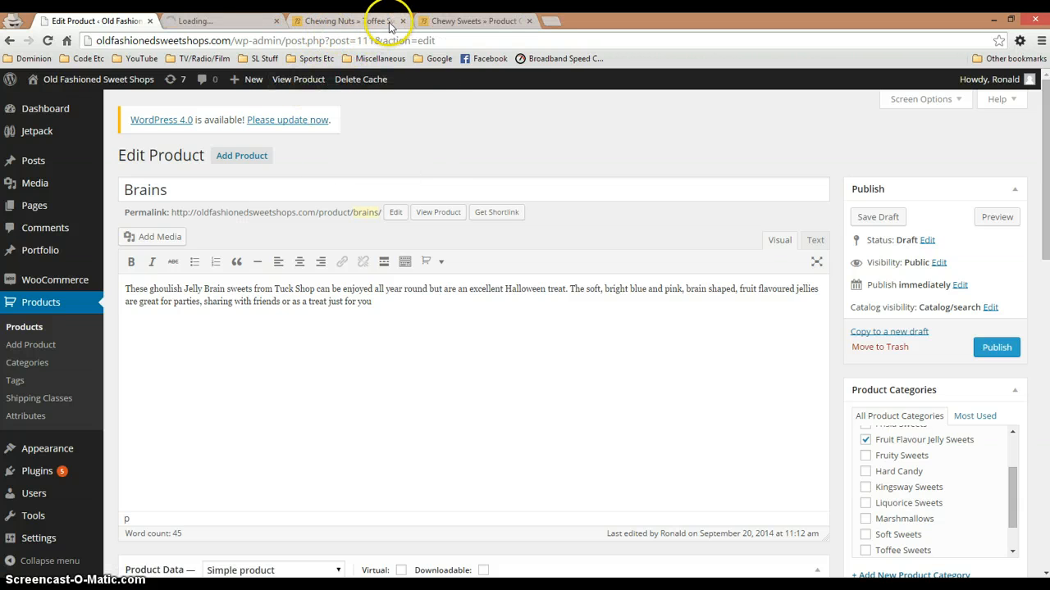
{"action": "left_click", "coordinate": [529, 20]}
{"action": "left_click", "coordinate": [218, 24]}
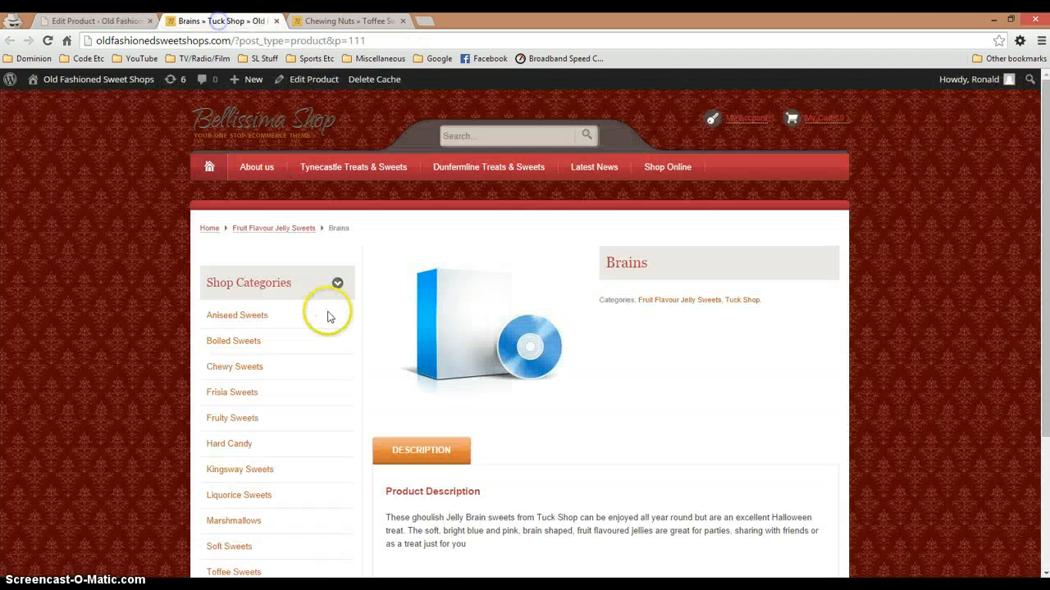
{"action": "scroll", "coordinate": [328, 311], "scroll_direction": "down", "scroll_amount": 1}
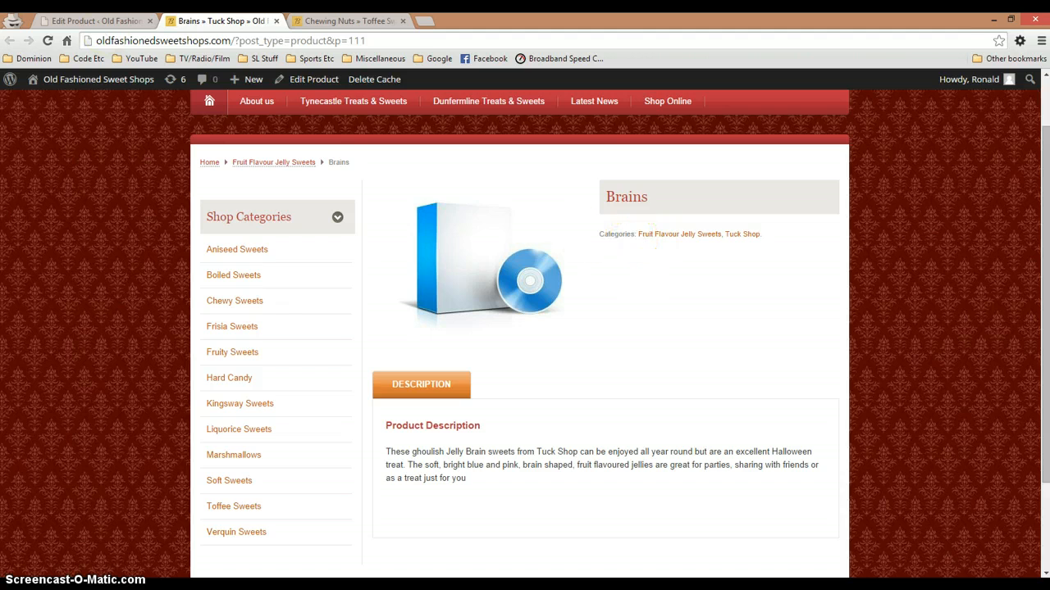
Review the main description text and the Product Short Description section in the Brains product editor
{"action": "left_click", "coordinate": [94, 21]}
{"action": "scroll", "coordinate": [217, 402], "scroll_direction": "down", "scroll_amount": 2}
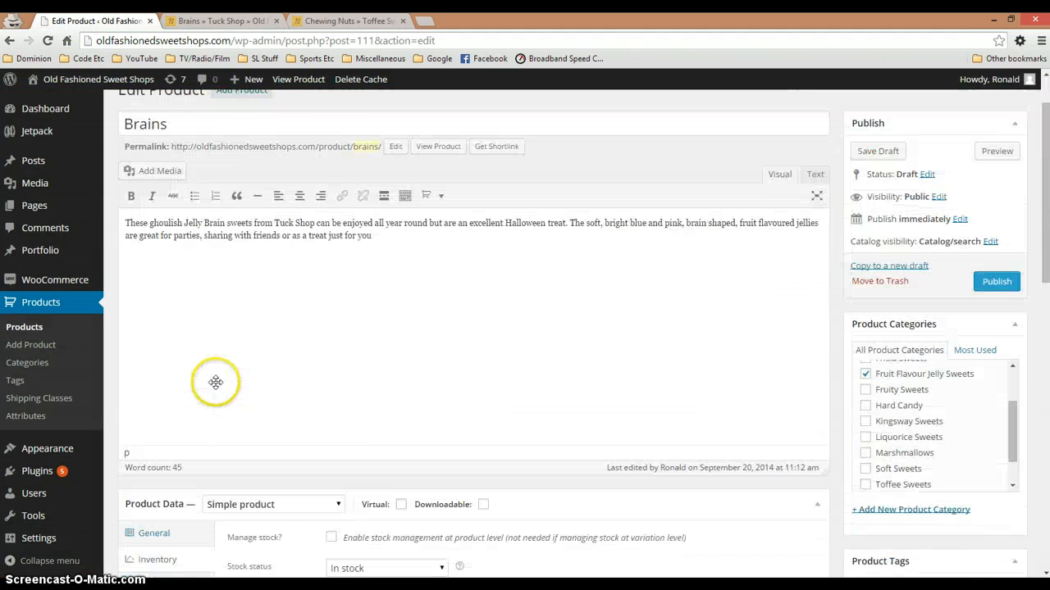
{"action": "left_click_drag", "start_coordinate": [126, 220], "coordinate": [363, 251]}
{"action": "left_click", "coordinate": [418, 241]}
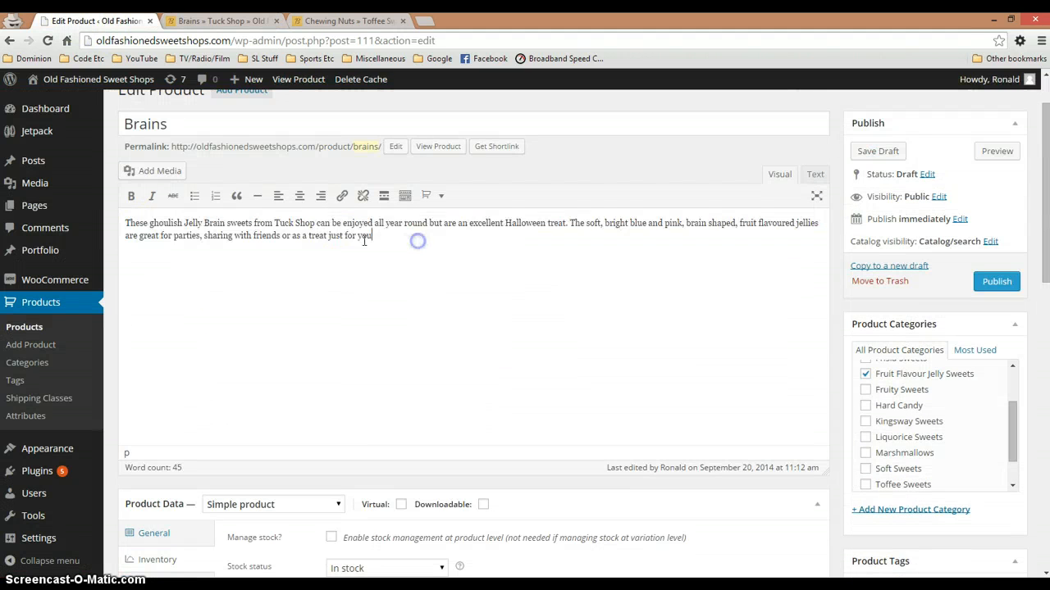
{"action": "scroll", "coordinate": [283, 435], "scroll_direction": "down", "scroll_amount": 8}
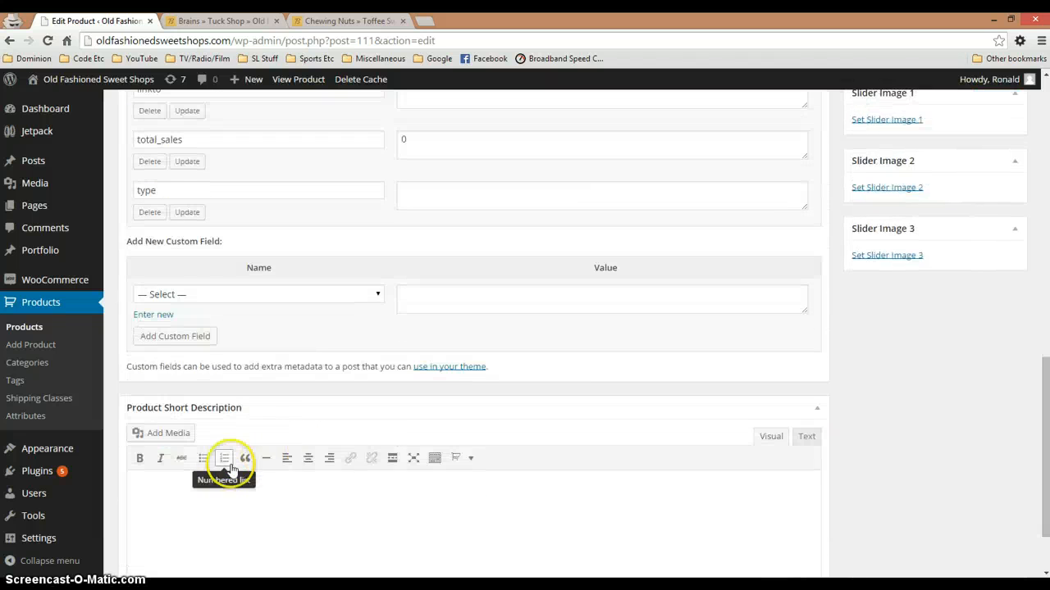
{"action": "scroll", "coordinate": [207, 459], "scroll_direction": "down", "scroll_amount": 1}
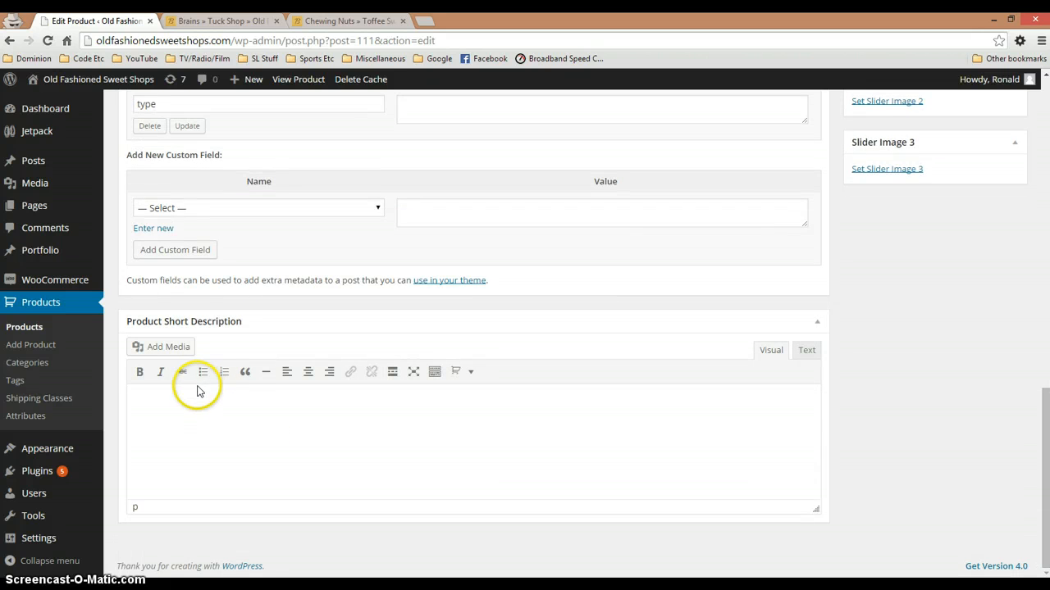
{"action": "scroll", "coordinate": [414, 461], "scroll_direction": "up", "scroll_amount": 3}
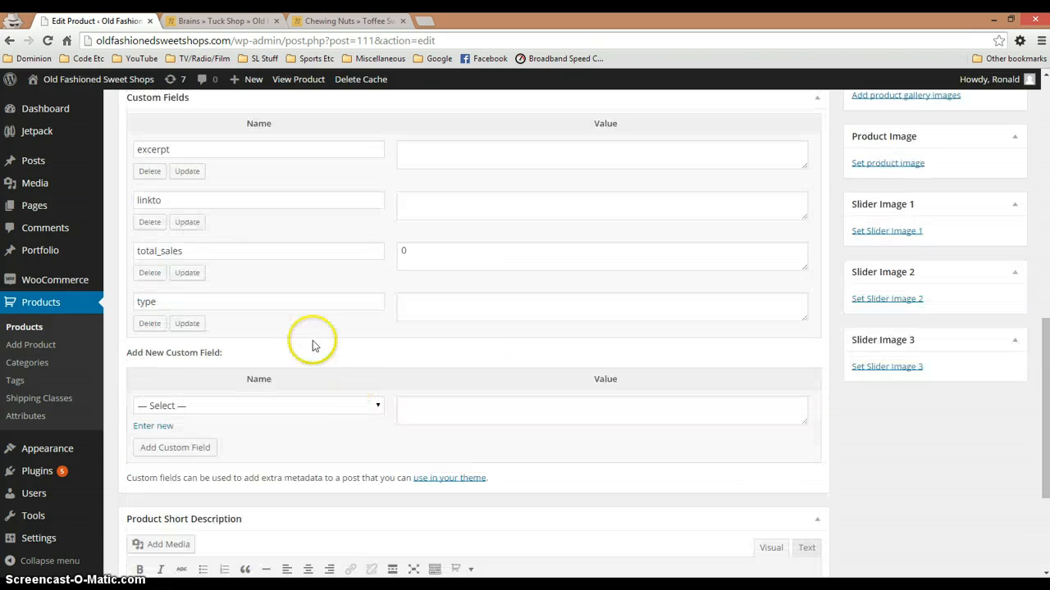
{"action": "scroll", "coordinate": [236, 246], "scroll_direction": "up", "scroll_amount": 2}
{"action": "scroll", "coordinate": [239, 354], "scroll_direction": "up", "scroll_amount": 2}
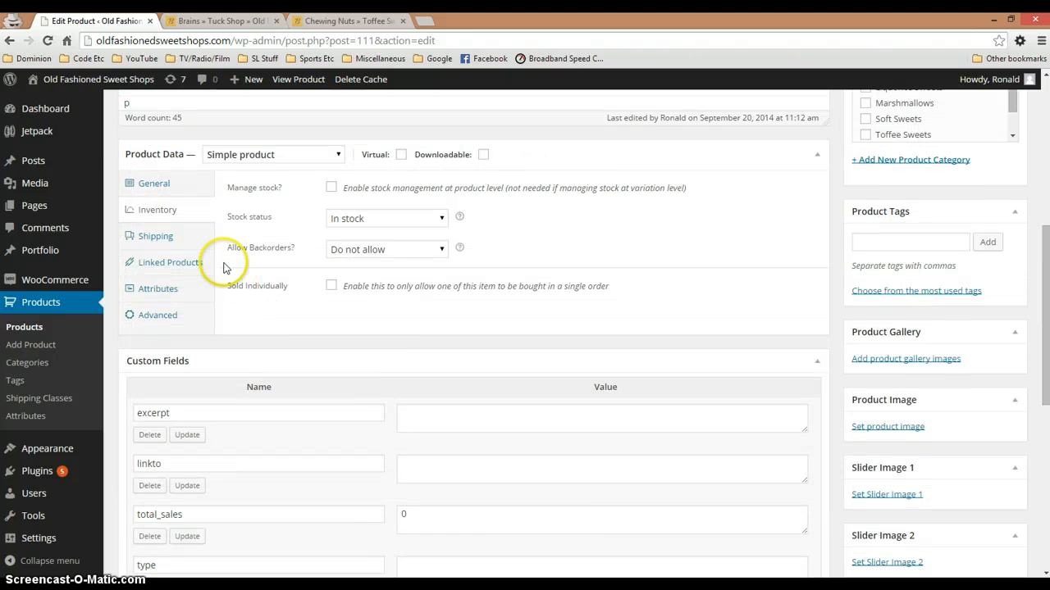
View the Brains product's linked product options and examine the Related Products on the Chewing Nuts page
{"action": "left_click", "coordinate": [164, 265]}
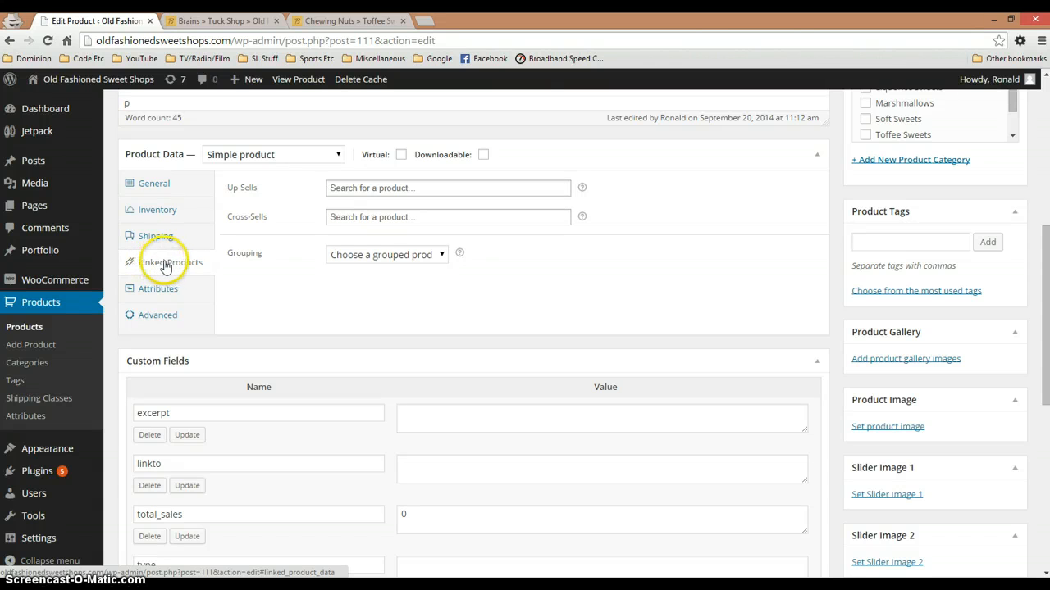
{"action": "left_click", "coordinate": [344, 21]}
{"action": "scroll", "coordinate": [379, 305], "scroll_direction": "down", "scroll_amount": 3}
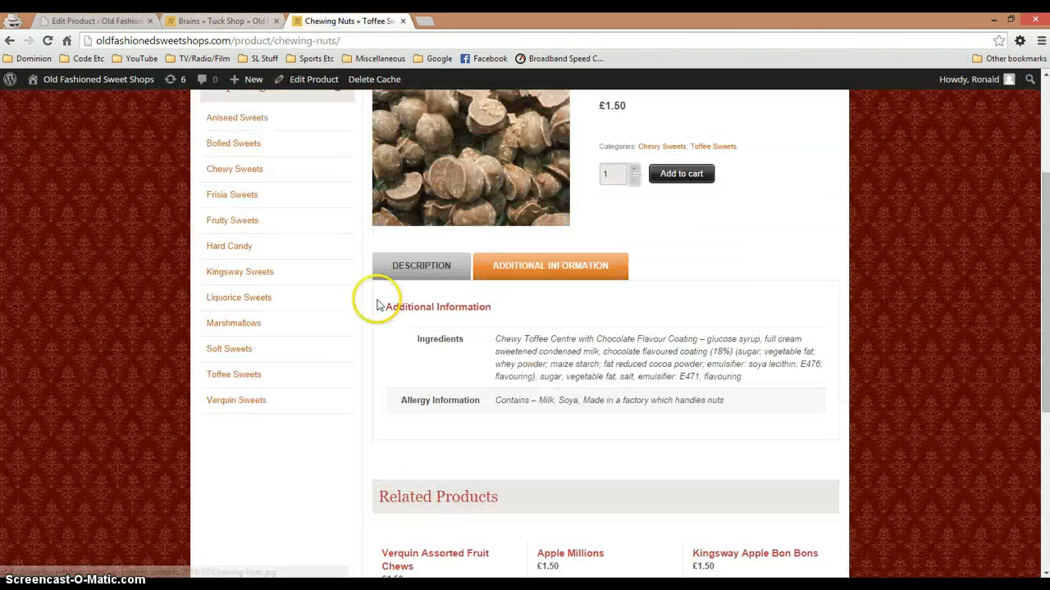
{"action": "scroll", "coordinate": [386, 316], "scroll_direction": "down", "scroll_amount": 2}
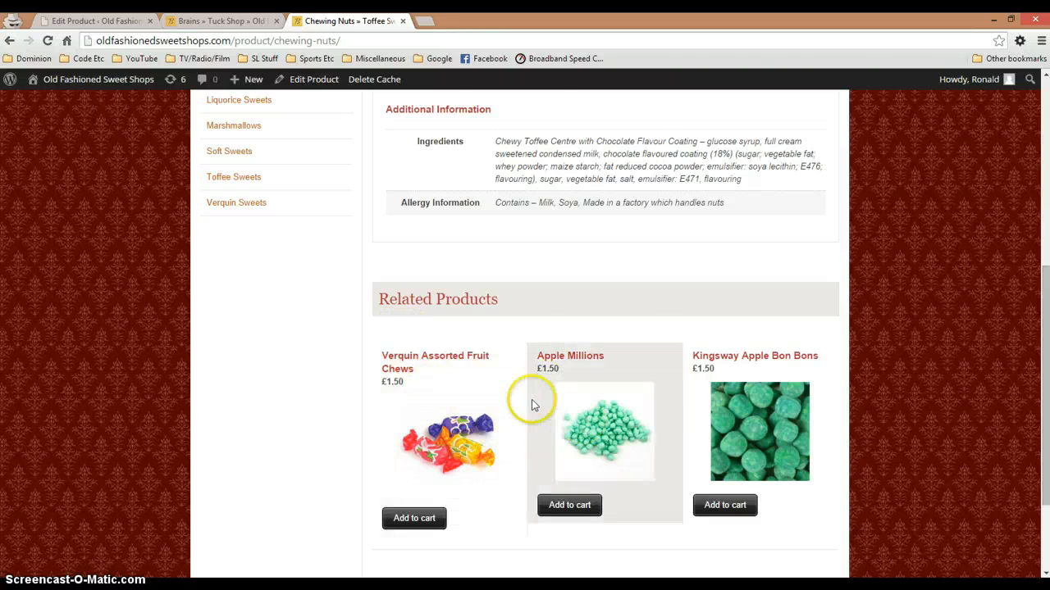
{"action": "scroll", "coordinate": [531, 404], "scroll_direction": "up", "scroll_amount": 3}
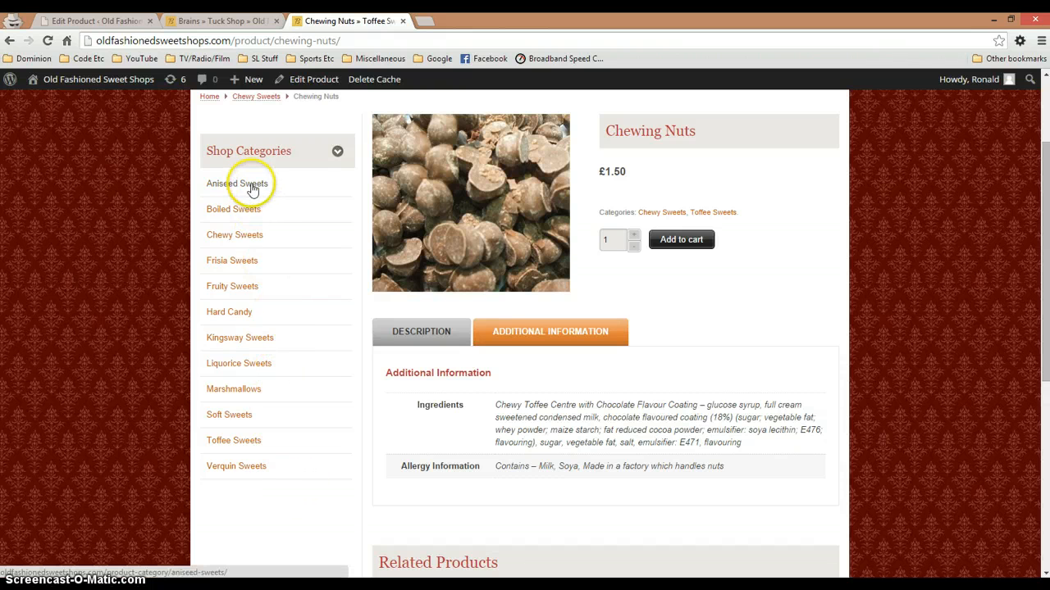
Return to the Brains product editor and open the Up-Sells and Cross-Sells product searches in turn
{"action": "left_click", "coordinate": [91, 20]}
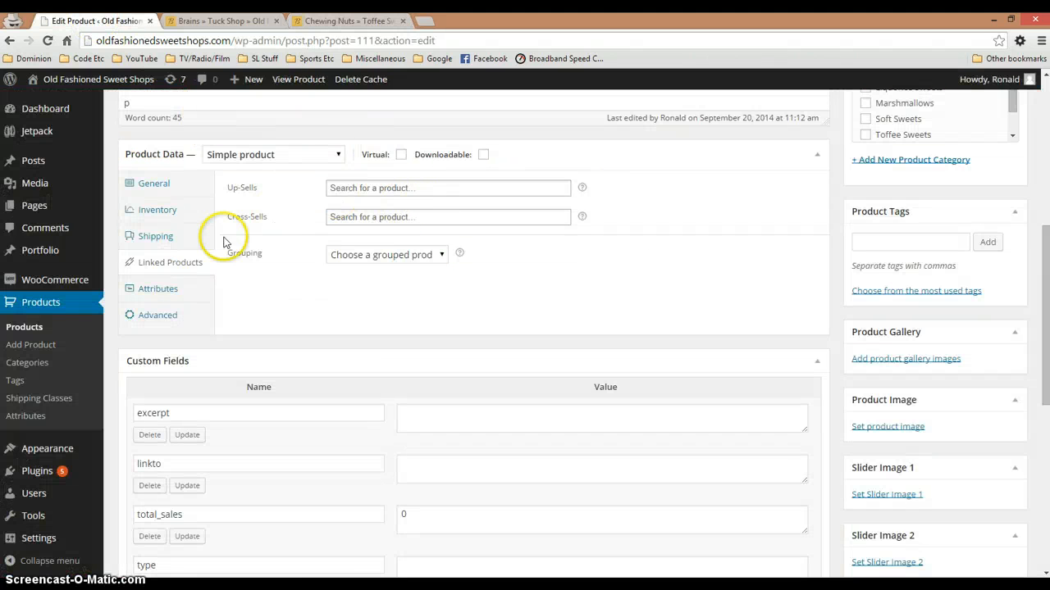
{"action": "left_click", "coordinate": [391, 187]}
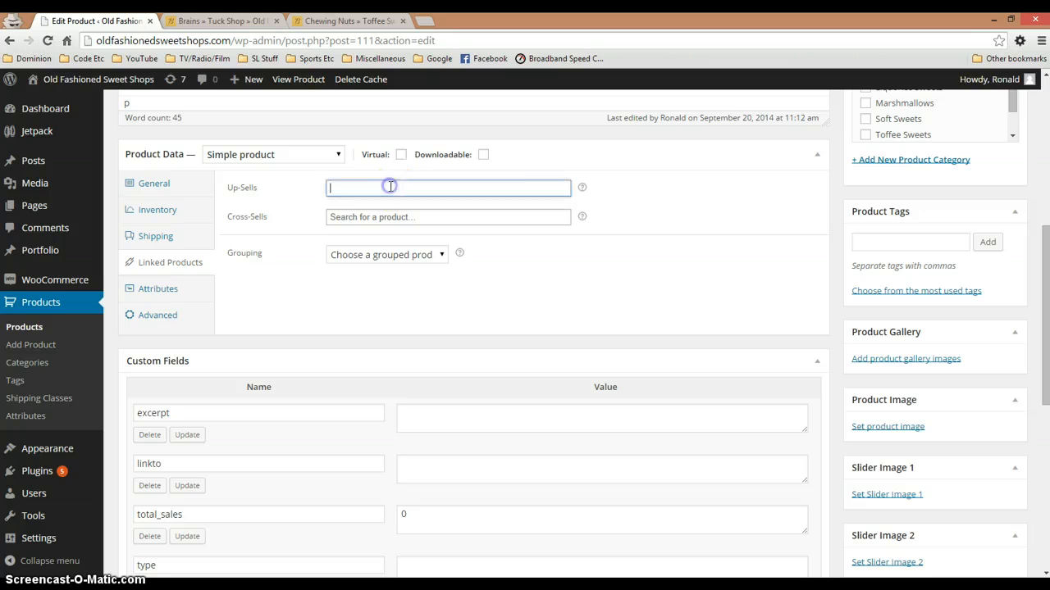
{"action": "left_click", "coordinate": [345, 215]}
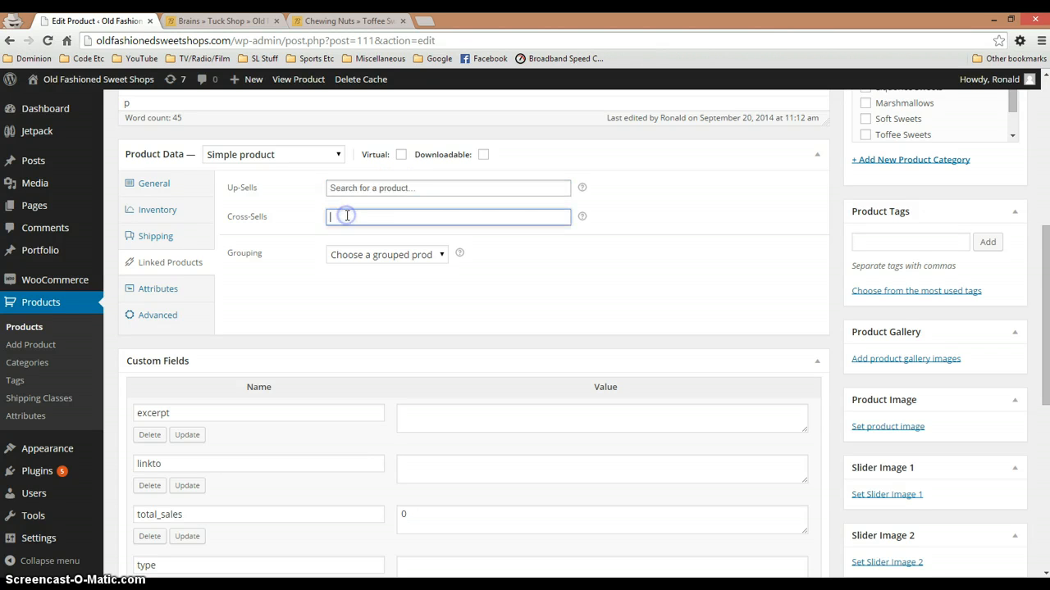
Search for "Ann" among the Up-Sells products of the Brains product
{"action": "left_click", "coordinate": [419, 187]}
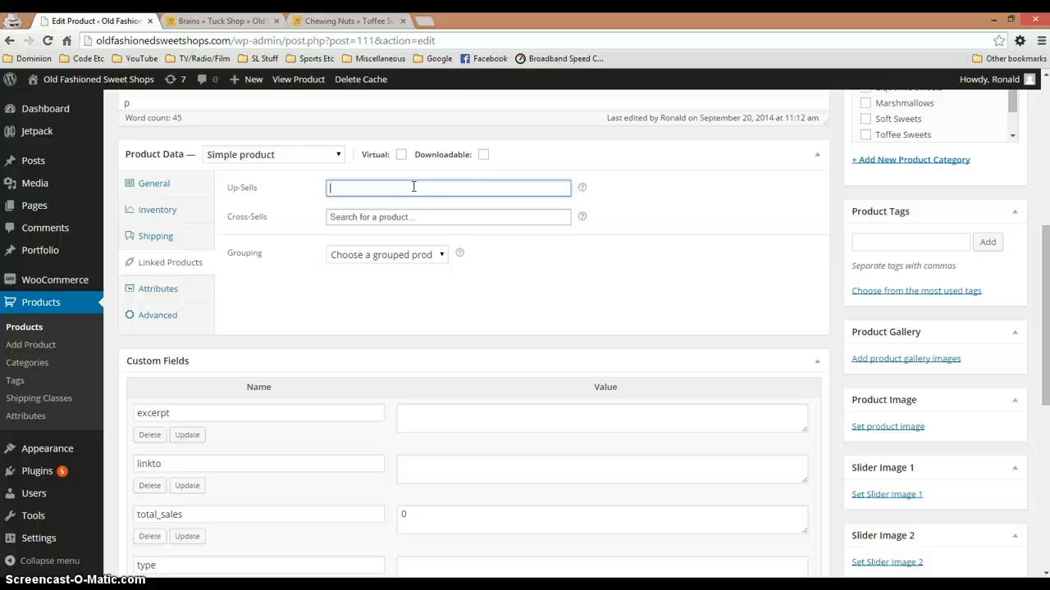
{"action": "left_click", "coordinate": [409, 187]}
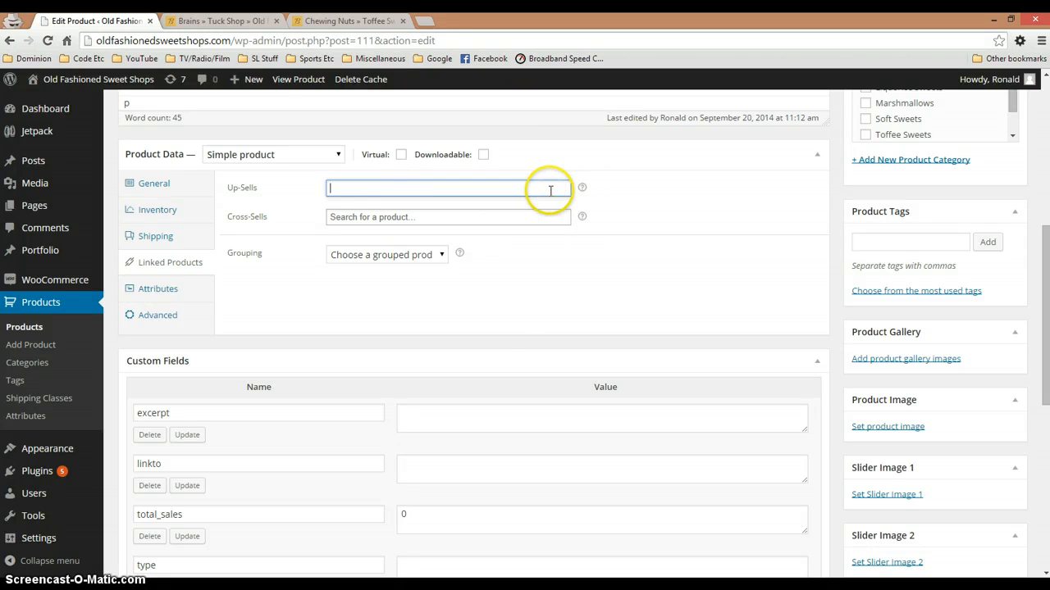
{"action": "type", "text": "a"}
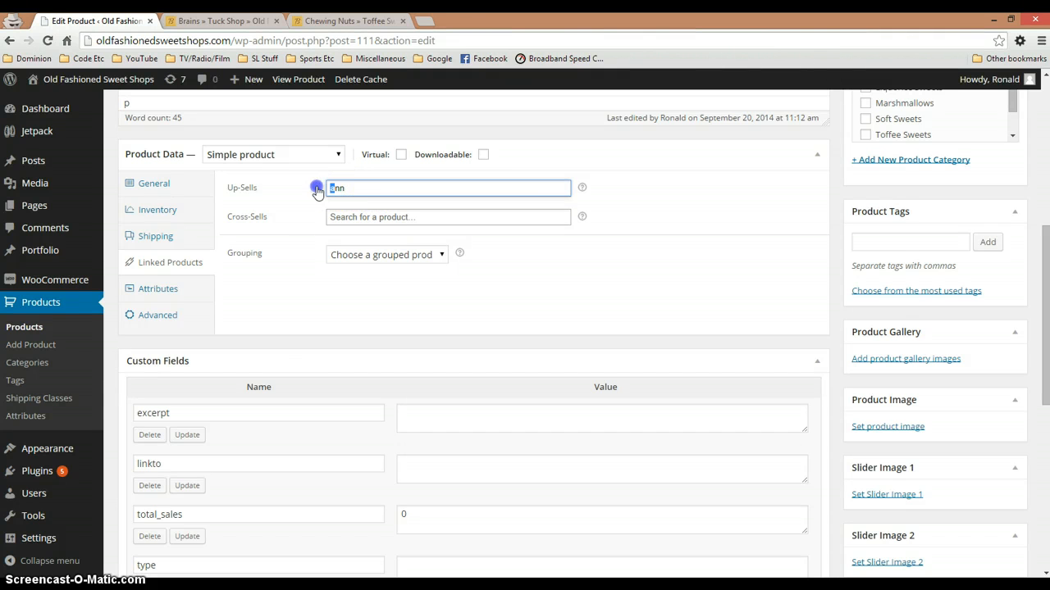
{"action": "type", "text": "A"}
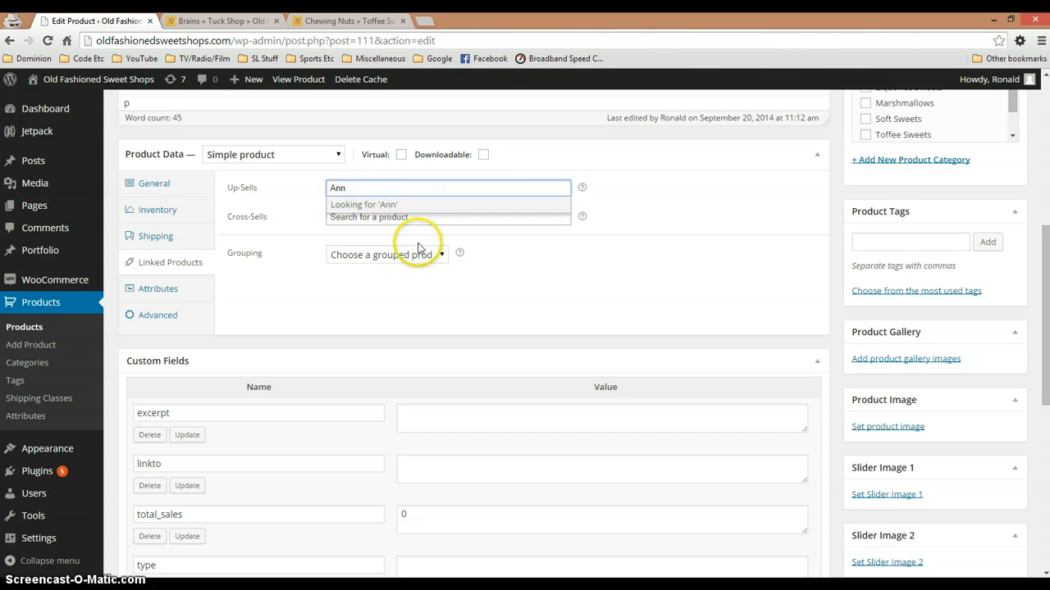
{"action": "key", "text": "BackSpace"}
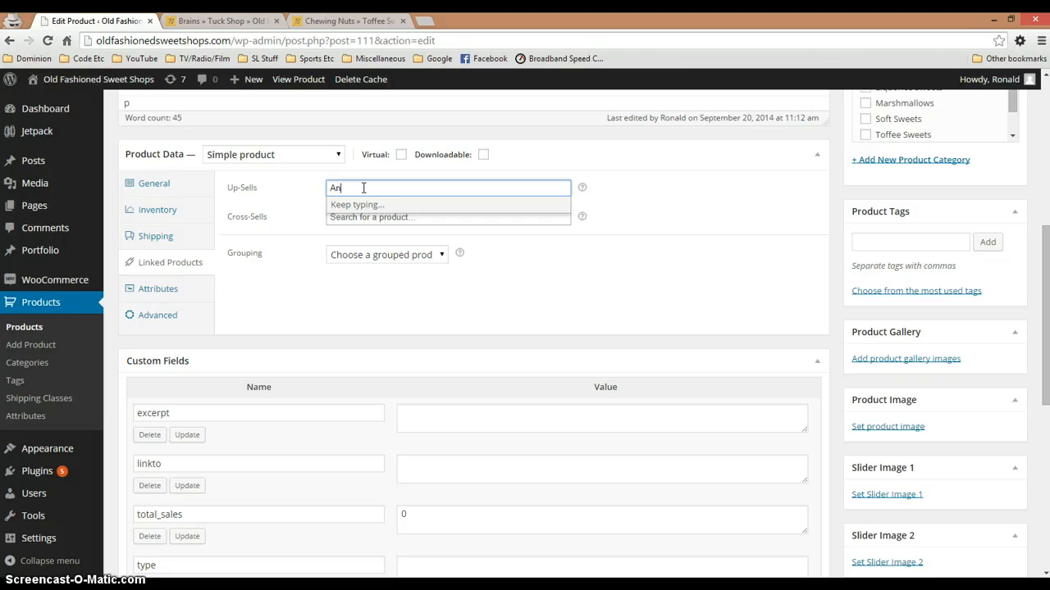
Search the Cross-Sells products for "Chew", check the Chewing Nuts storefront page, and return to the Brains product editor
{"action": "left_click", "coordinate": [305, 216]}
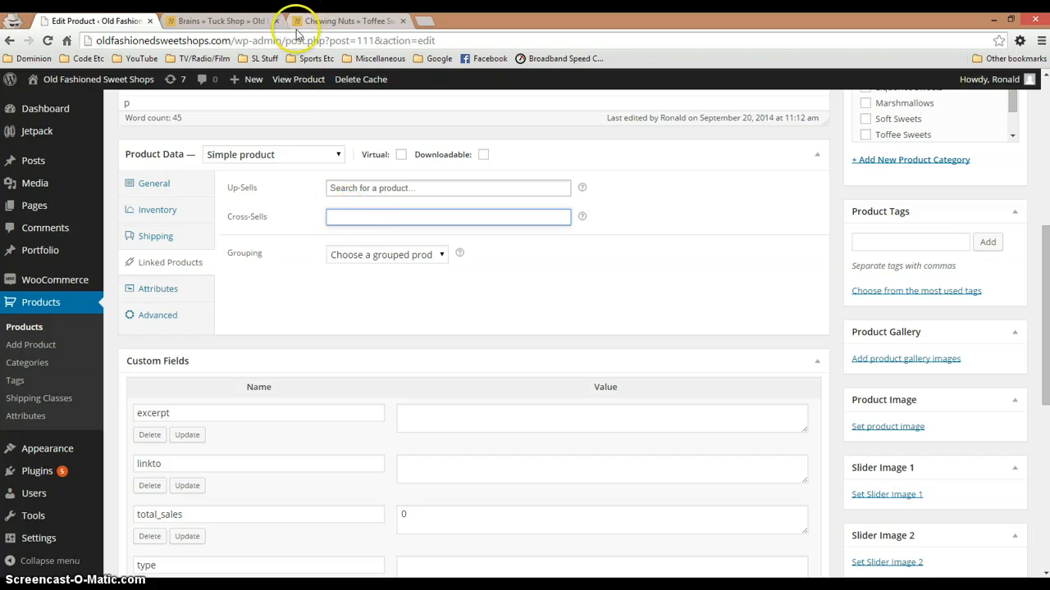
{"action": "type", "text": "Chew"}
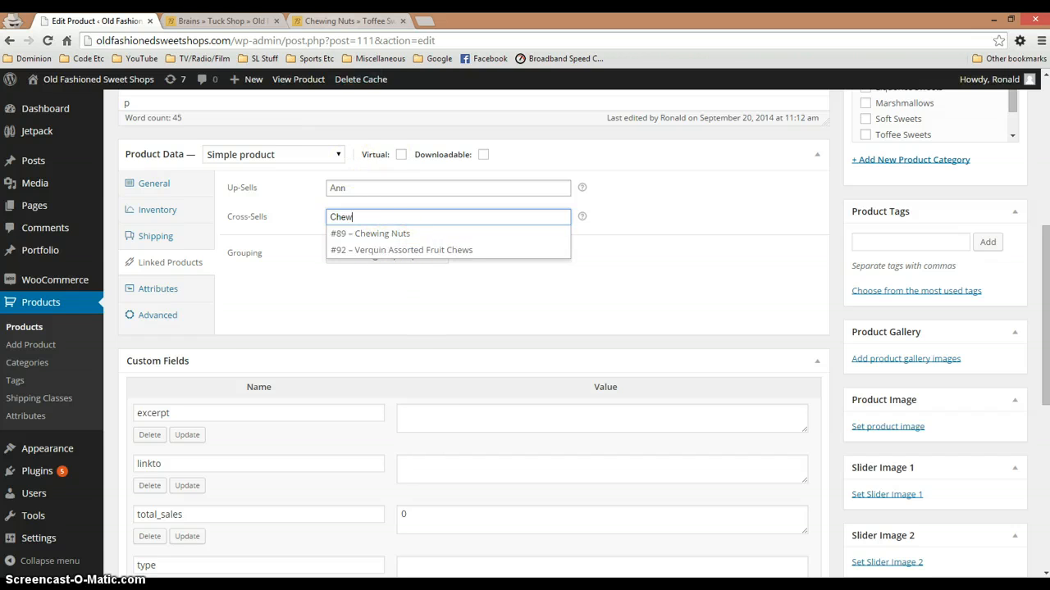
{"action": "left_click", "coordinate": [333, 22]}
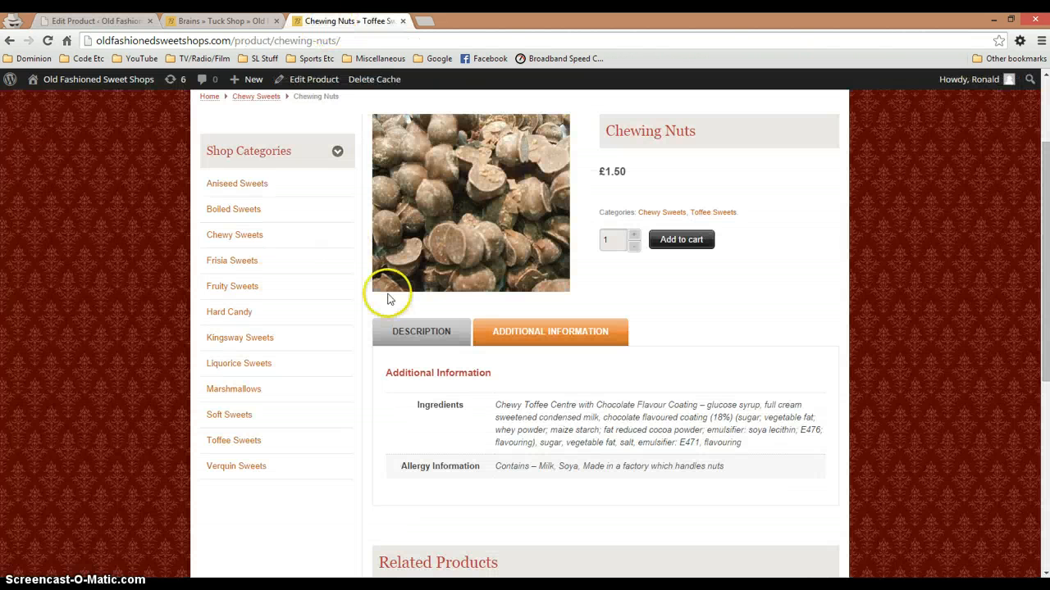
{"action": "left_click", "coordinate": [78, 20]}
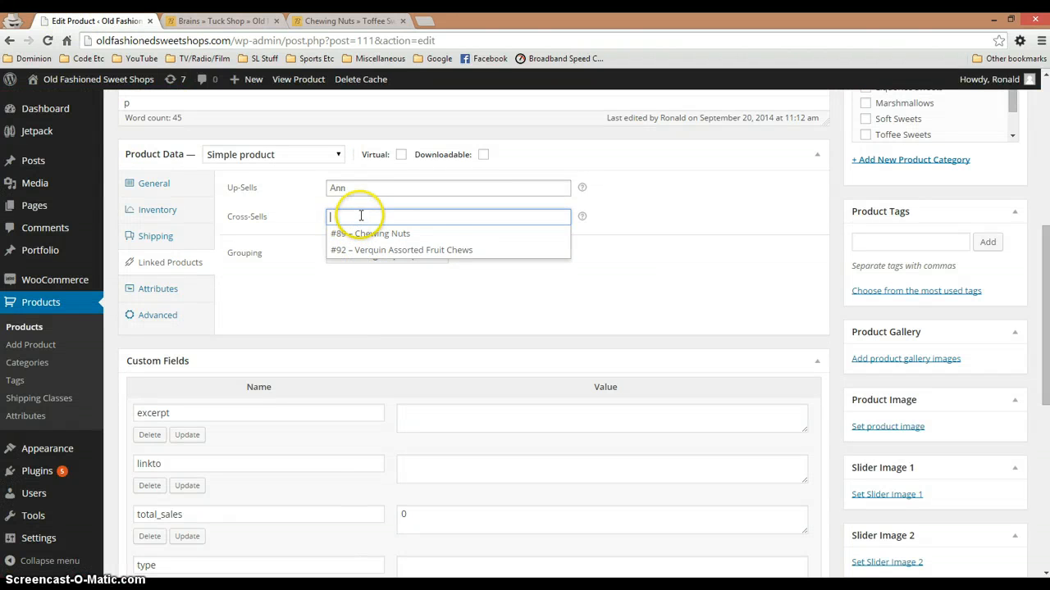
View the Up-Sells and Cross-Sells product suggestions in turn and close them without choosing a product
{"action": "left_click", "coordinate": [338, 186]}
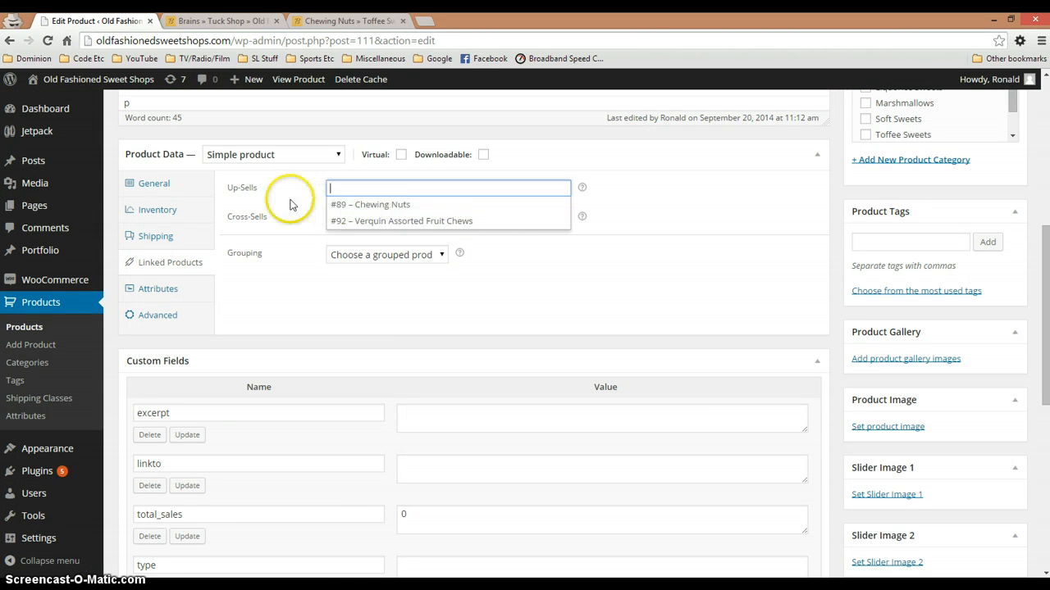
{"action": "left_click", "coordinate": [321, 216]}
{"action": "left_click", "coordinate": [347, 217]}
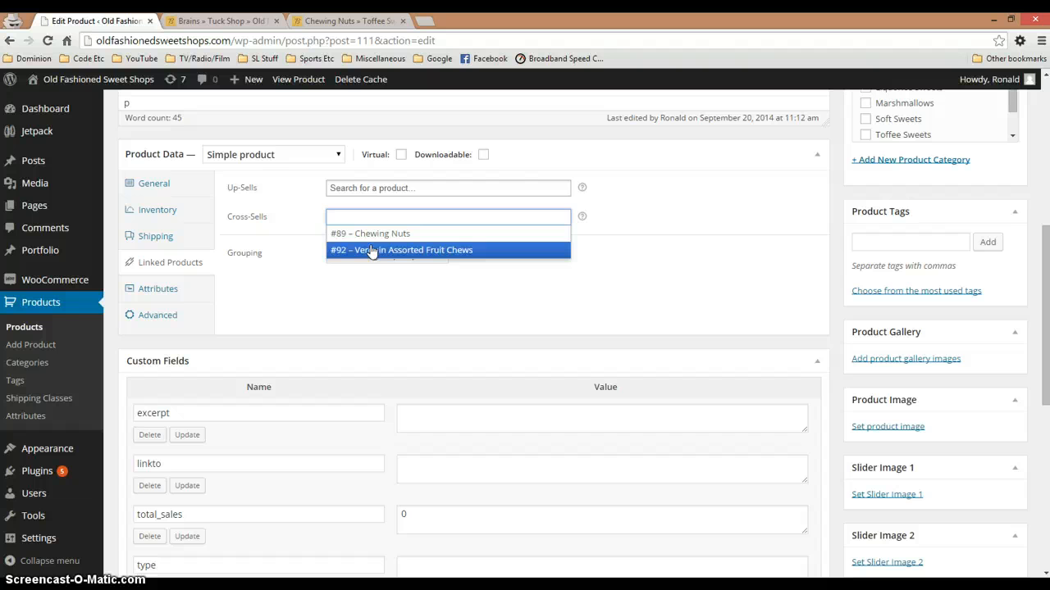
{"action": "left_click", "coordinate": [262, 264]}
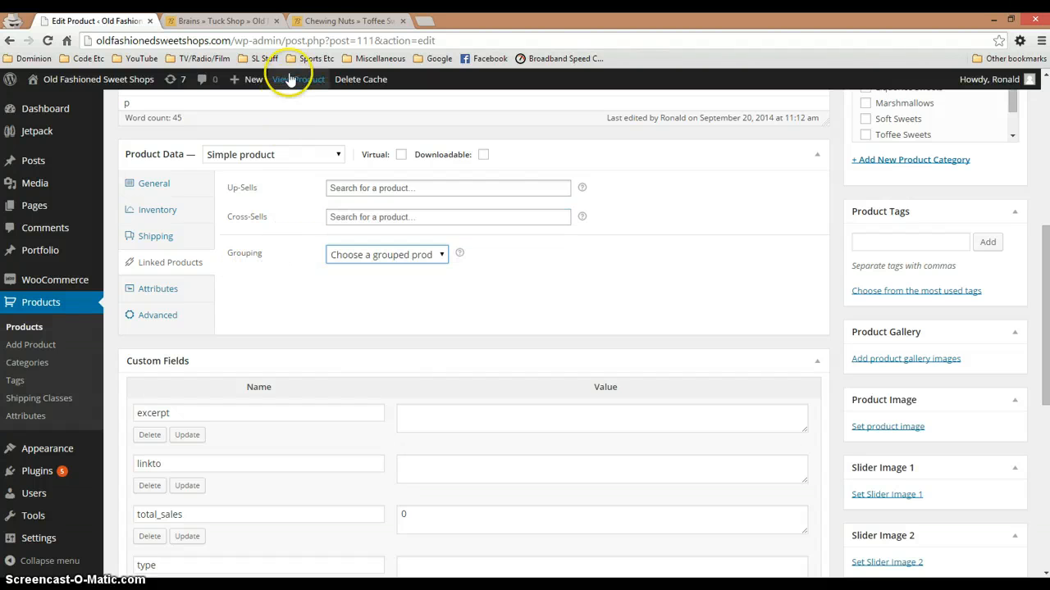
Examine the Related Products on the Chewing Nuts page and inspect the Grouping options in the Brains product editor
{"action": "left_click", "coordinate": [319, 25]}
{"action": "scroll", "coordinate": [386, 485], "scroll_direction": "down", "scroll_amount": 5}
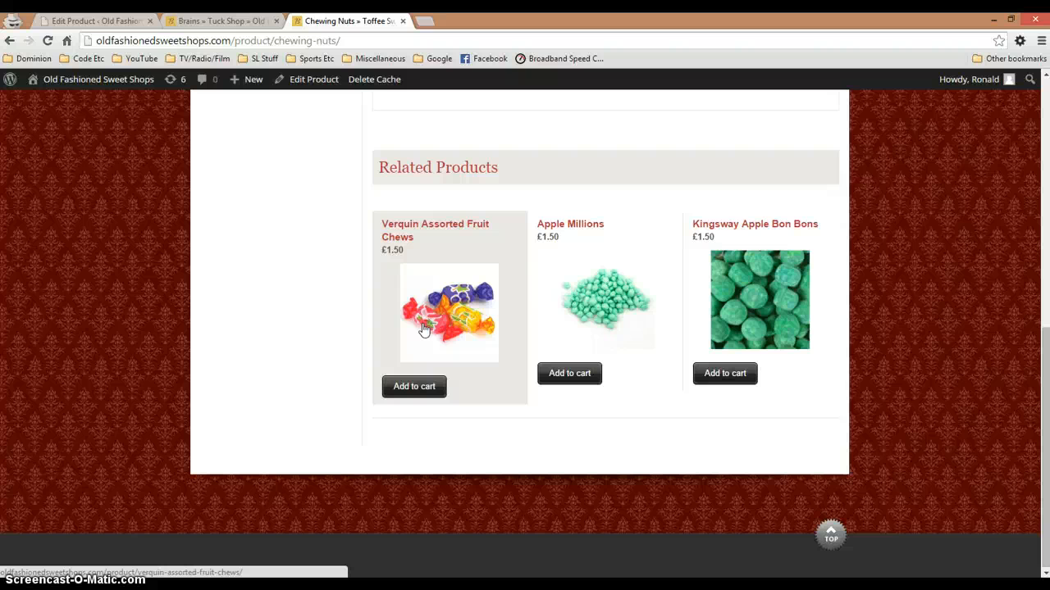
{"action": "left_click", "coordinate": [94, 21]}
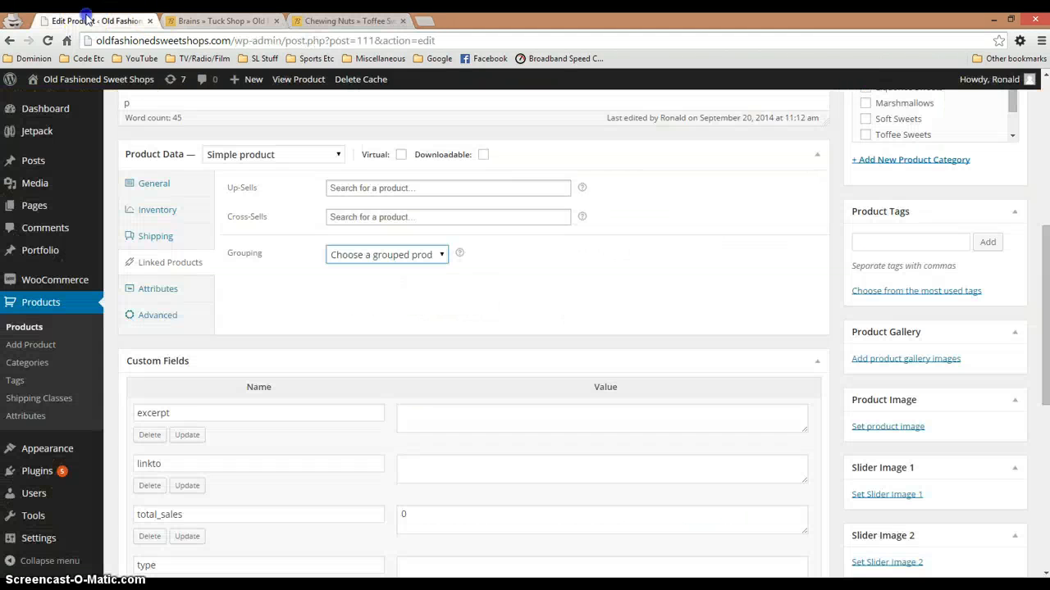
{"action": "left_click", "coordinate": [402, 256]}
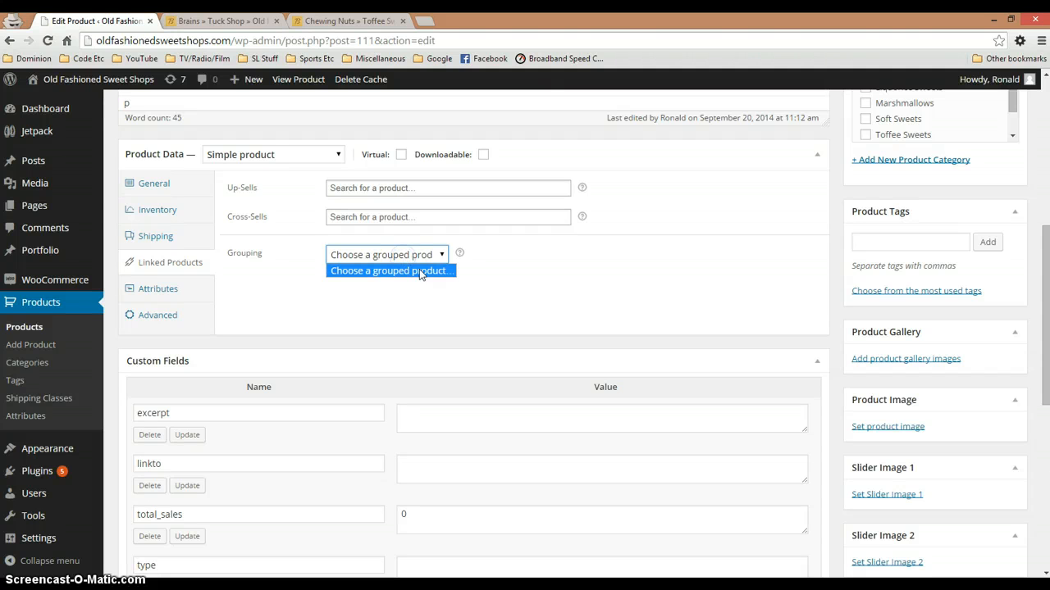
{"action": "left_click", "coordinate": [460, 255]}
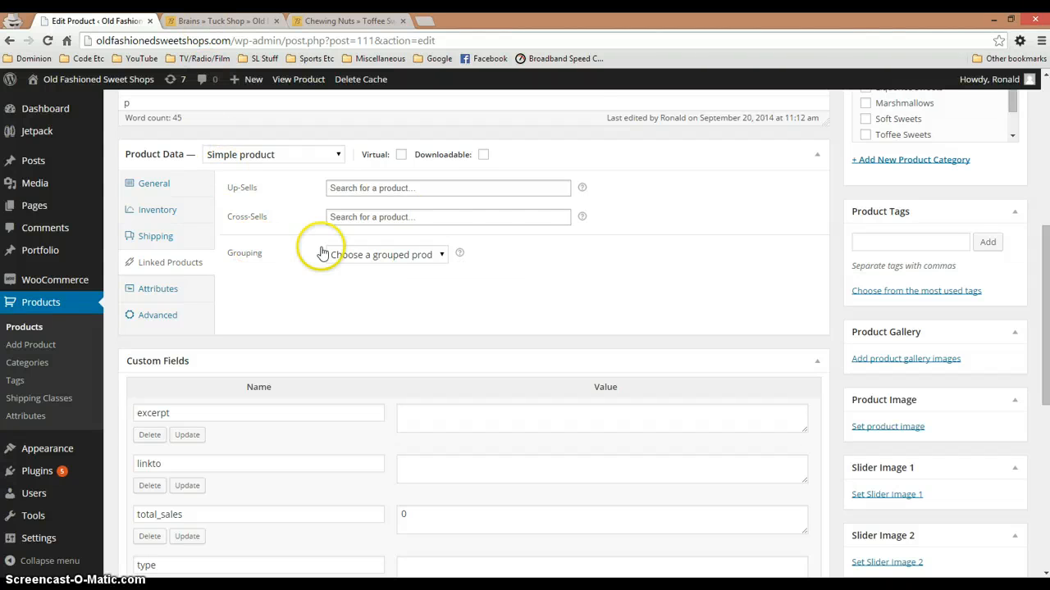
Review the full Product Categories list for the Brains product and locate its Product Image section
{"action": "scroll", "coordinate": [859, 293], "scroll_direction": "up", "scroll_amount": 3}
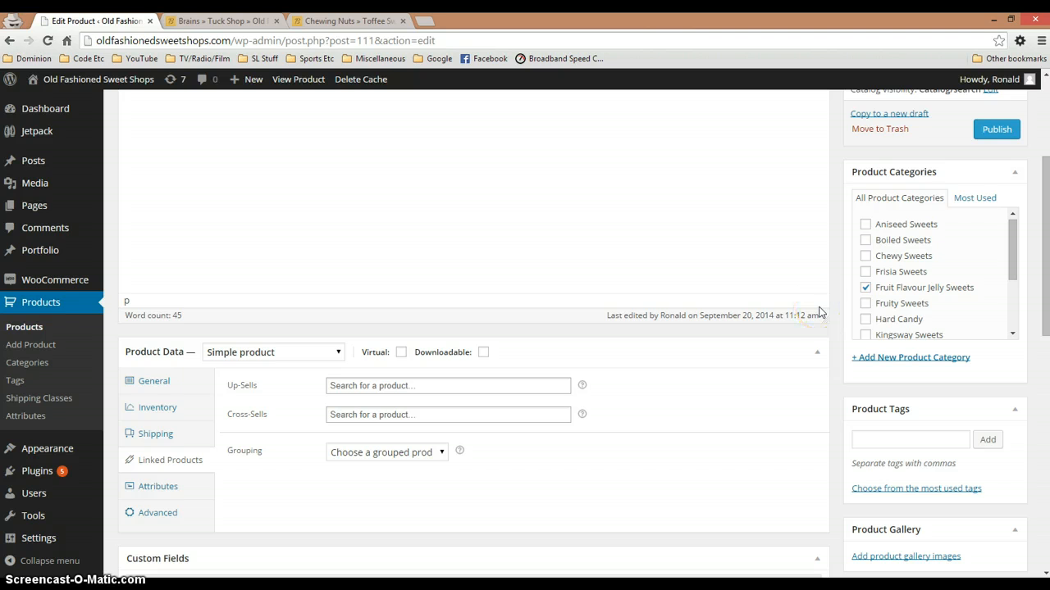
{"action": "left_click_drag", "start_coordinate": [1012, 253], "coordinate": [1011, 246]}
{"action": "scroll", "coordinate": [766, 339], "scroll_direction": "up", "scroll_amount": 2}
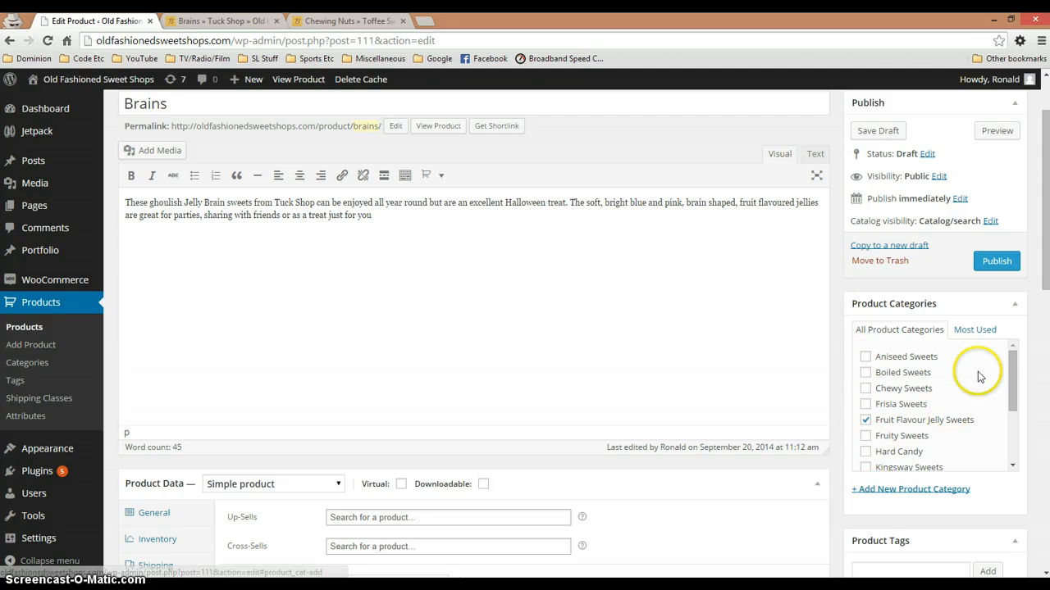
{"action": "left_click_drag", "start_coordinate": [1012, 369], "coordinate": [1015, 407]}
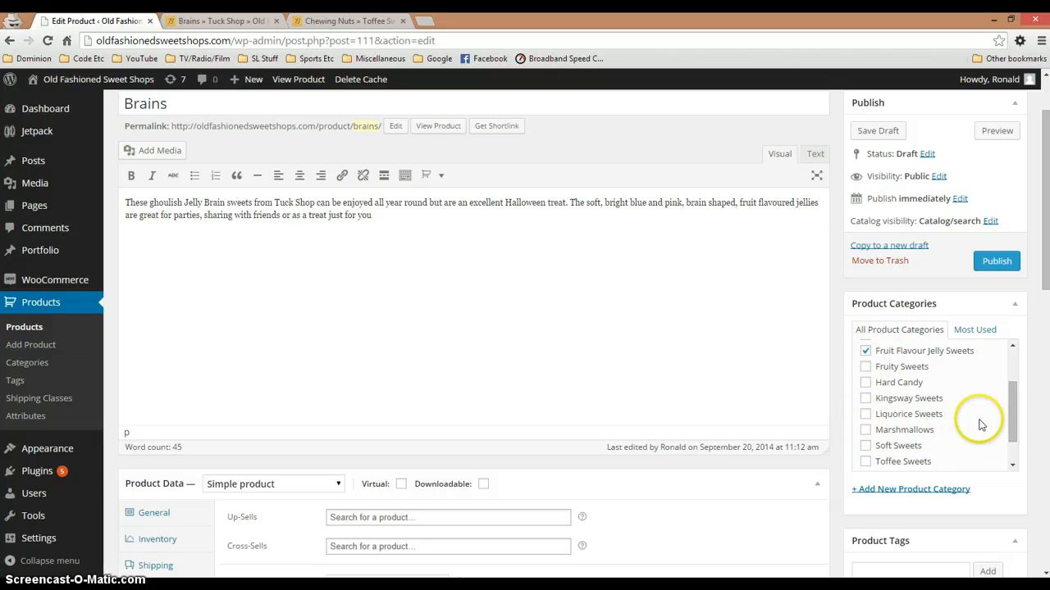
{"action": "left_click_drag", "start_coordinate": [1012, 417], "coordinate": [1017, 449]}
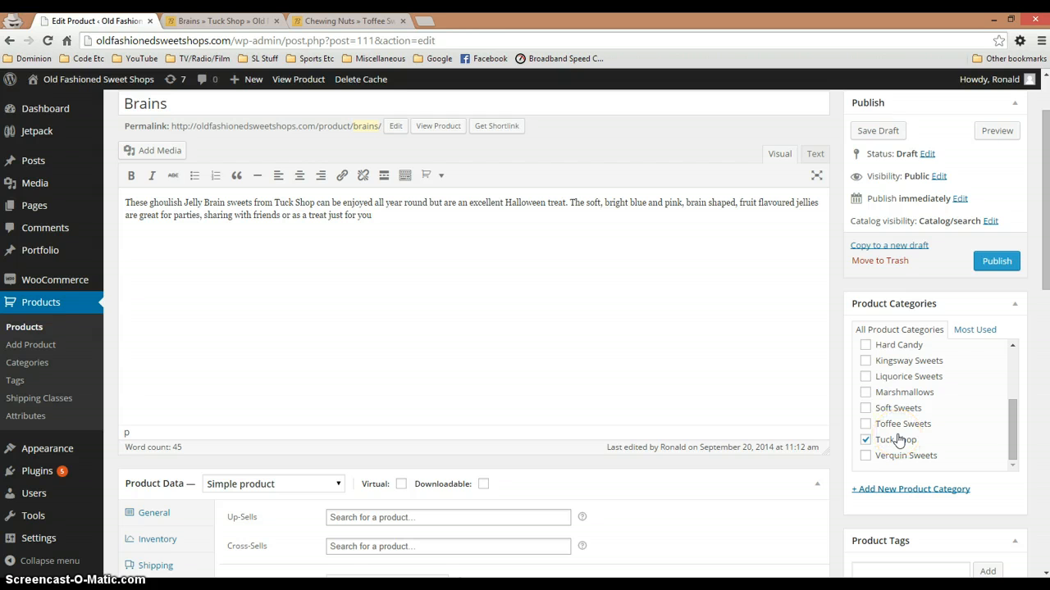
{"action": "scroll", "coordinate": [903, 492], "scroll_direction": "down", "scroll_amount": 1}
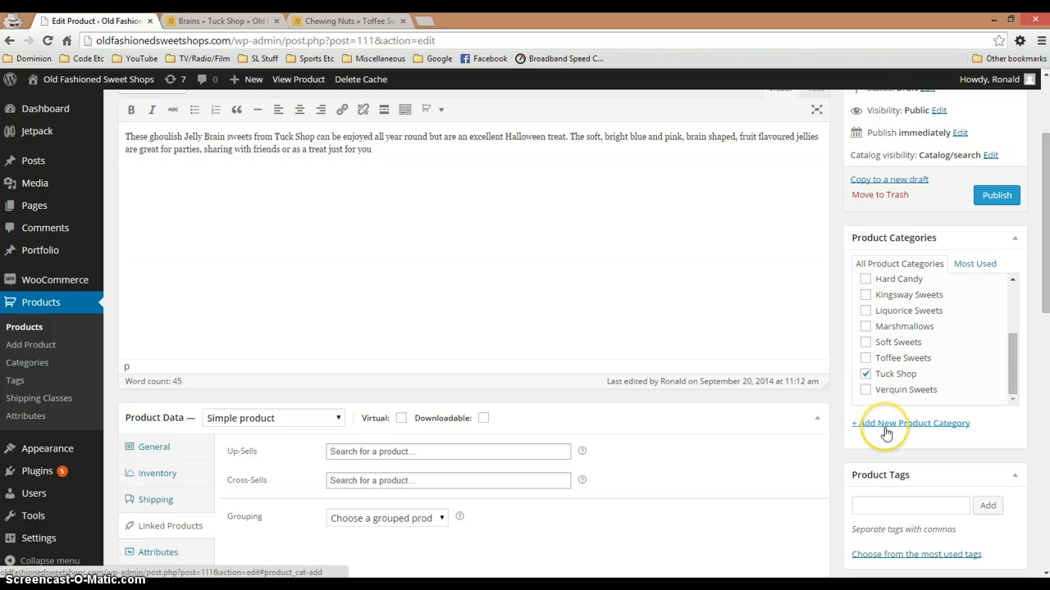
{"action": "scroll", "coordinate": [885, 433], "scroll_direction": "down", "scroll_amount": 4}
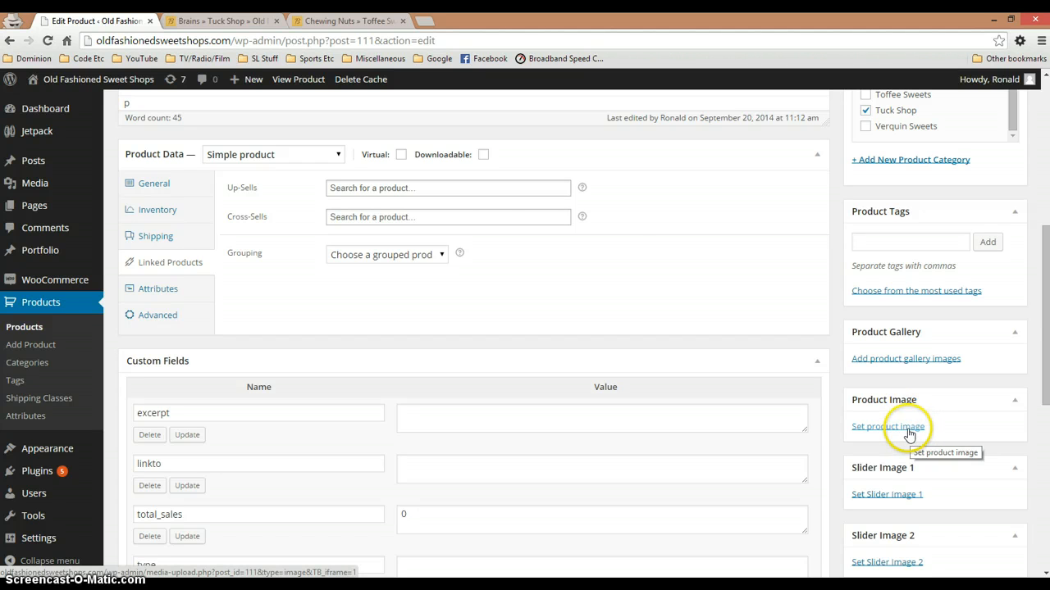
Open the Aniseed Sweets category from the Chewing Nuts page in a new tab and view the Aniseed Balls product's images
{"action": "left_click", "coordinate": [348, 21]}
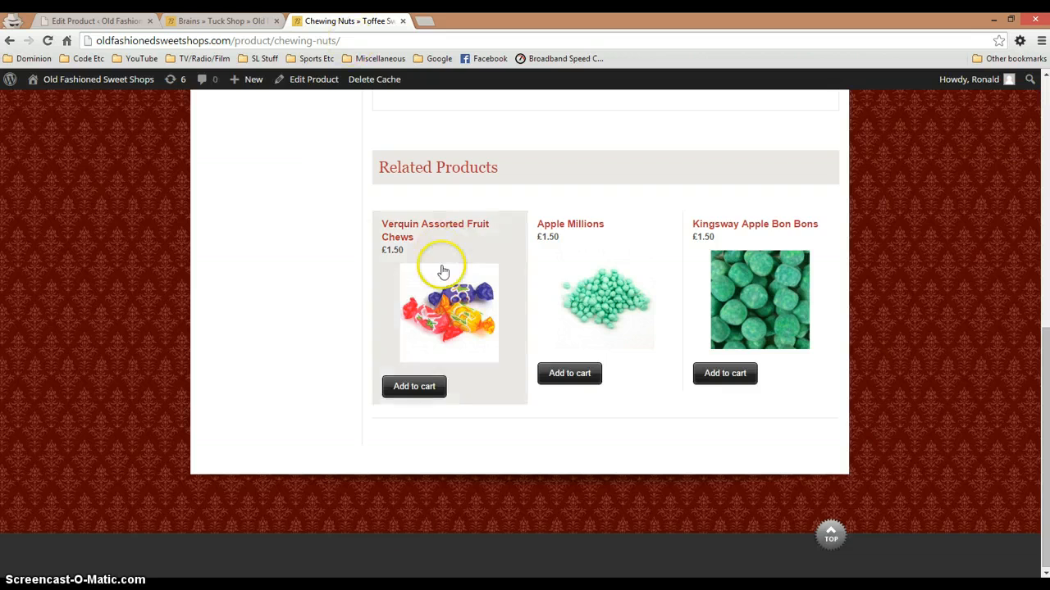
{"action": "scroll", "coordinate": [443, 271], "scroll_direction": "up", "scroll_amount": 7}
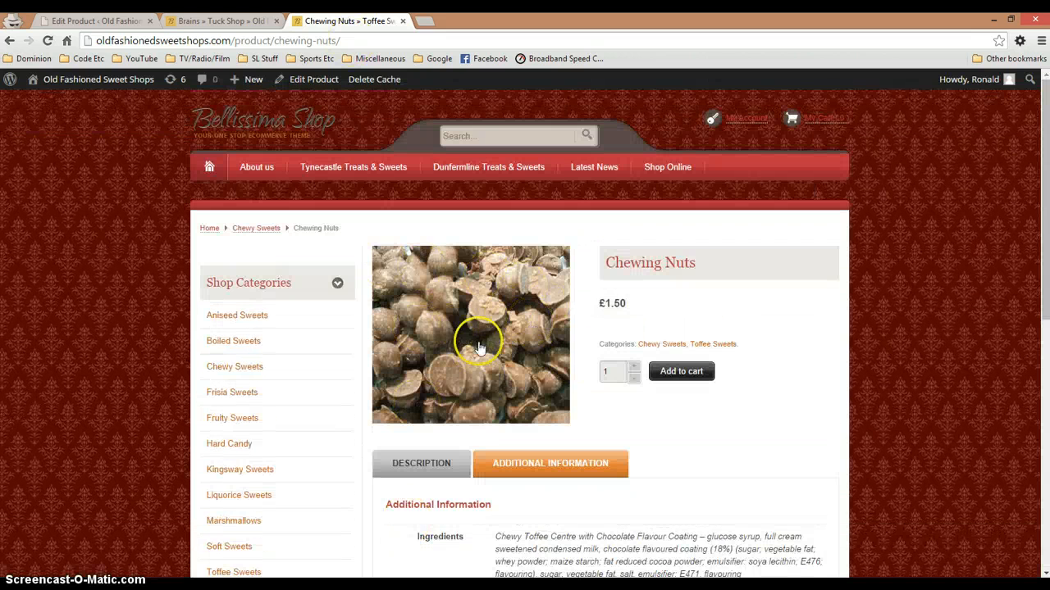
{"action": "right_click", "coordinate": [241, 320]}
{"action": "left_click", "coordinate": [283, 326]}
{"action": "left_click", "coordinate": [473, 23]}
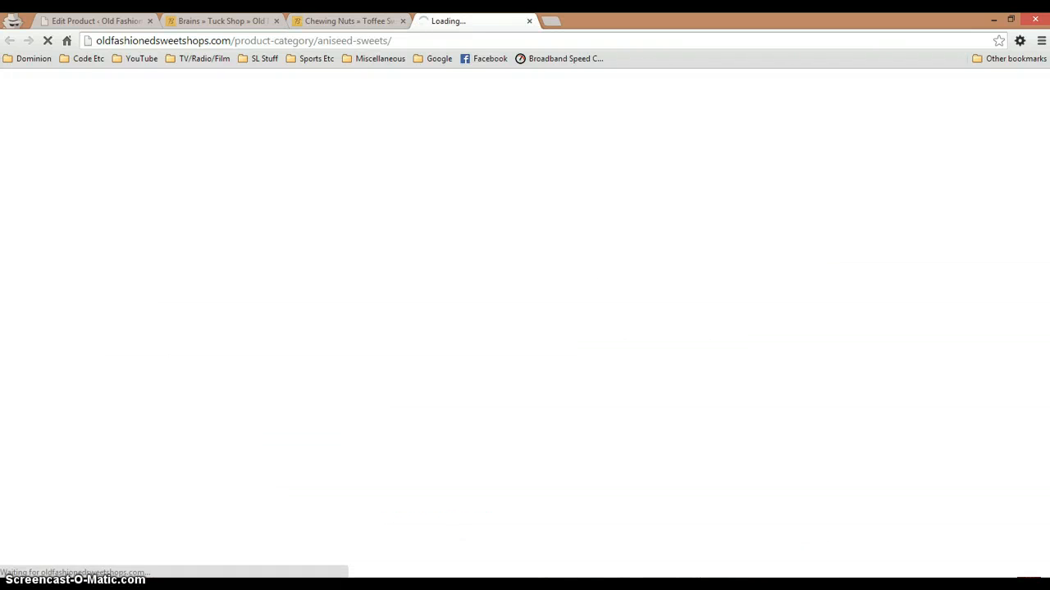
{"action": "left_click", "coordinate": [473, 441]}
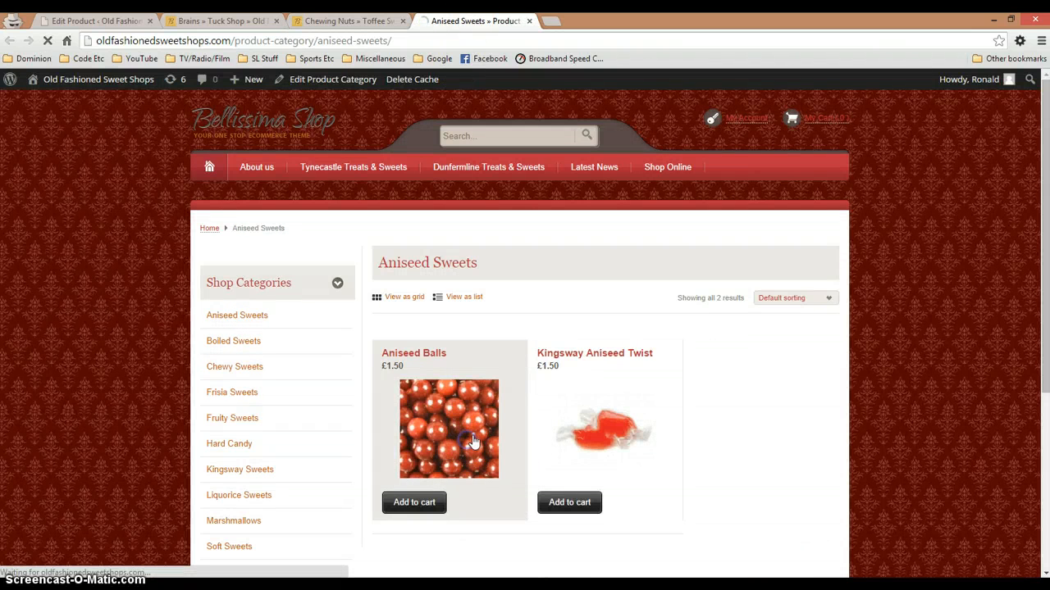
{"action": "scroll", "coordinate": [459, 431], "scroll_direction": "down", "scroll_amount": 1}
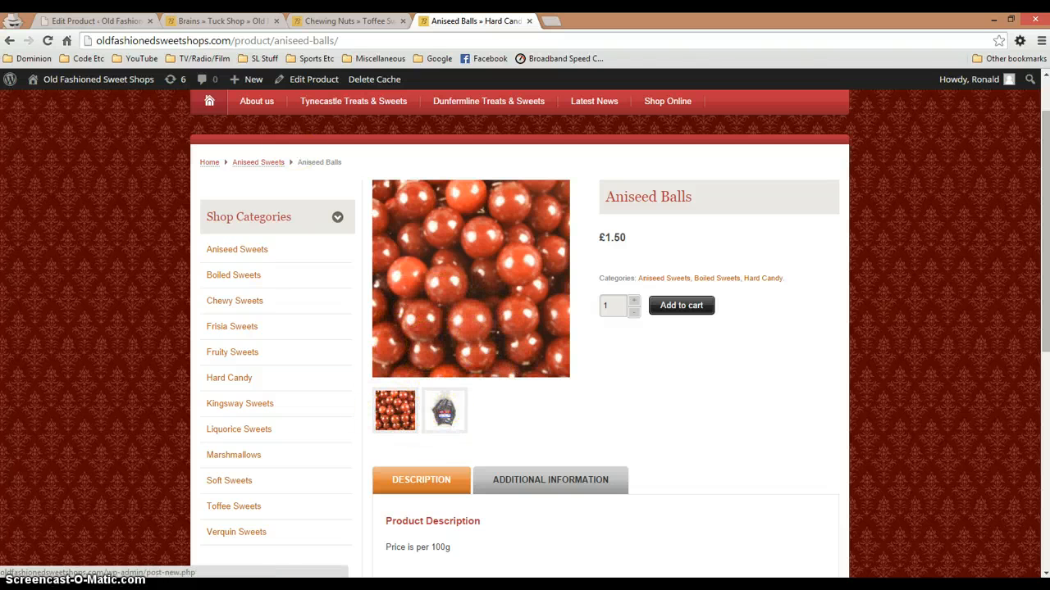
Return to the Brains product editor, start setting its product image, and select P1040297.jpg from the media library
{"action": "left_click", "coordinate": [96, 20]}
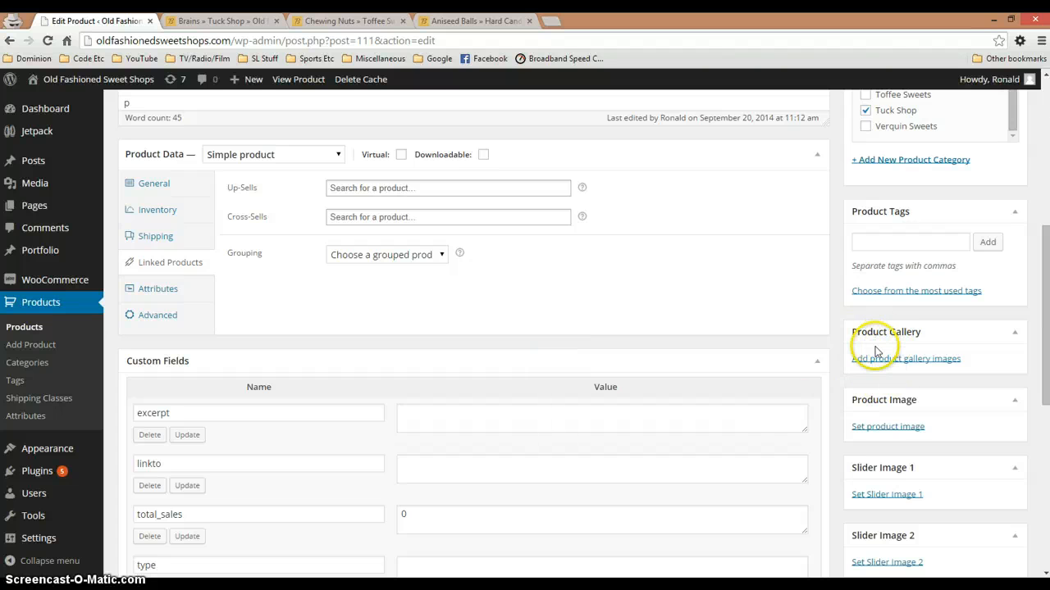
{"action": "left_click", "coordinate": [892, 428]}
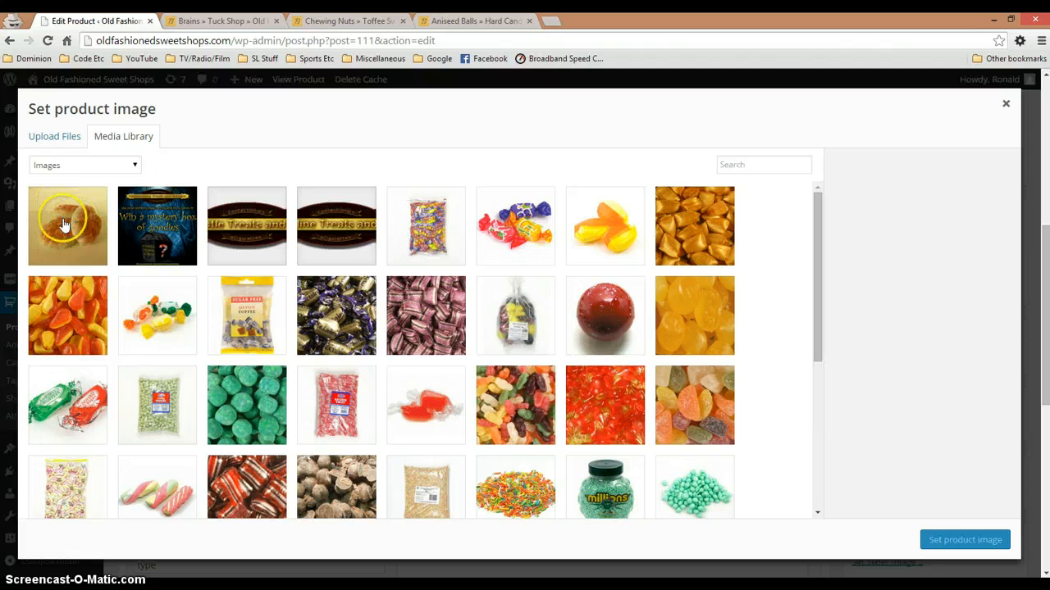
{"action": "left_click", "coordinate": [70, 225]}
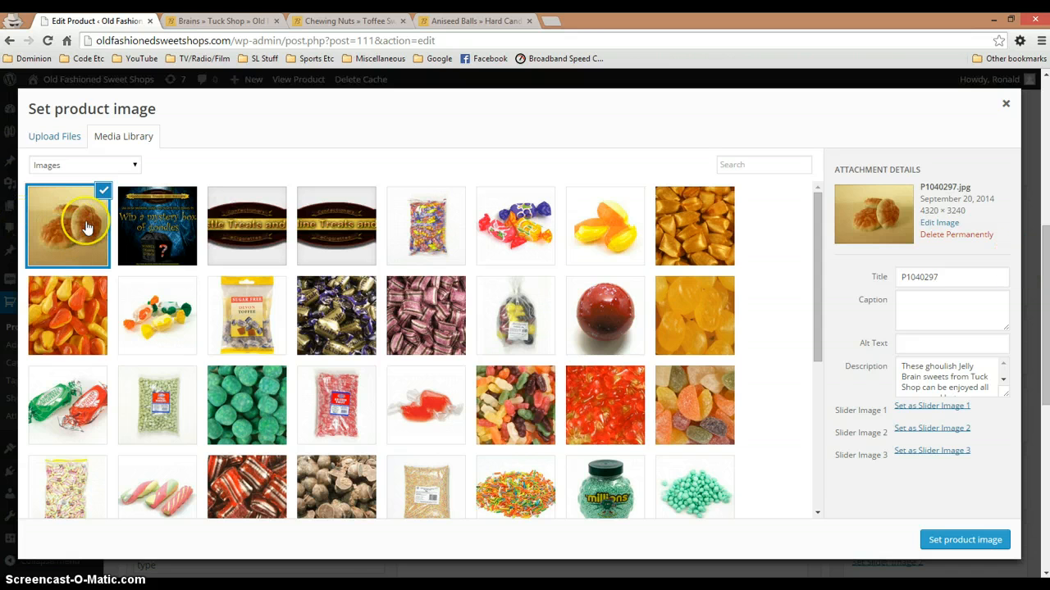
Upload the brain-shaped sweets photo from the Downloads folder and set a photo of these sweets as the product image
{"action": "left_click", "coordinate": [56, 137]}
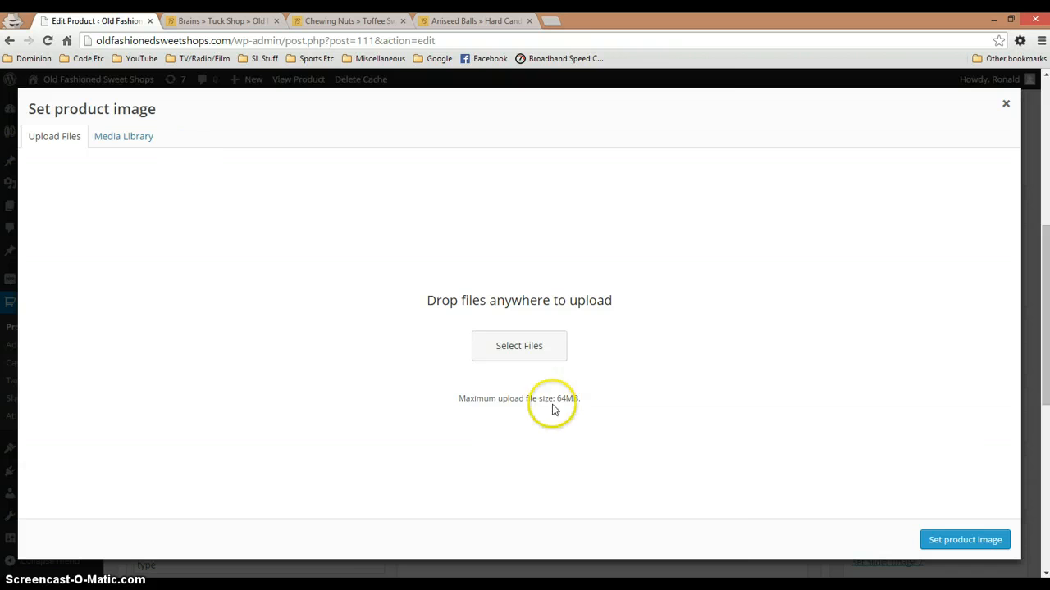
{"action": "left_click", "coordinate": [537, 342]}
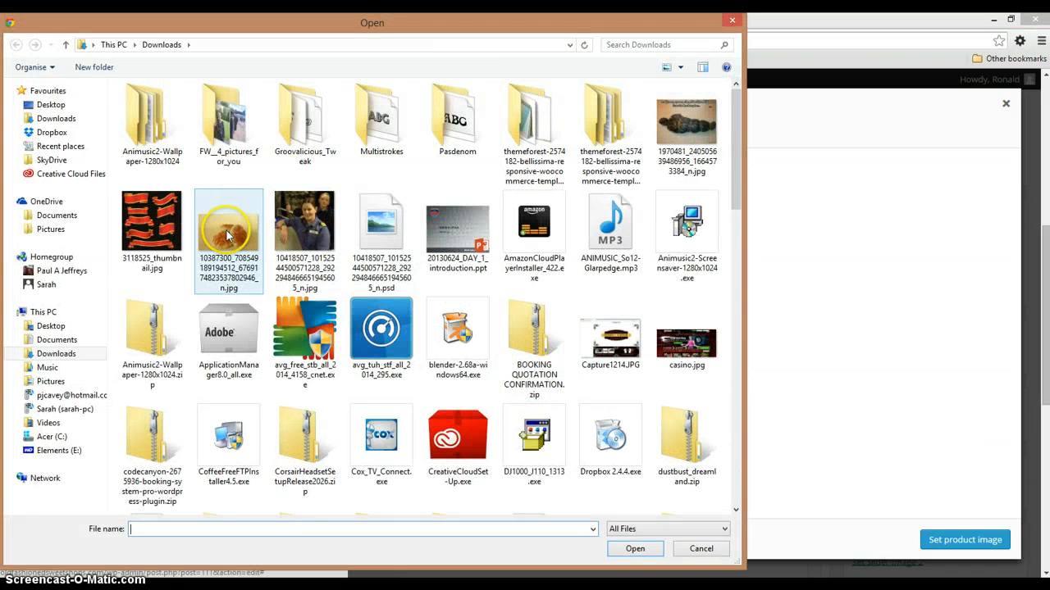
{"action": "double_click", "coordinate": [230, 236]}
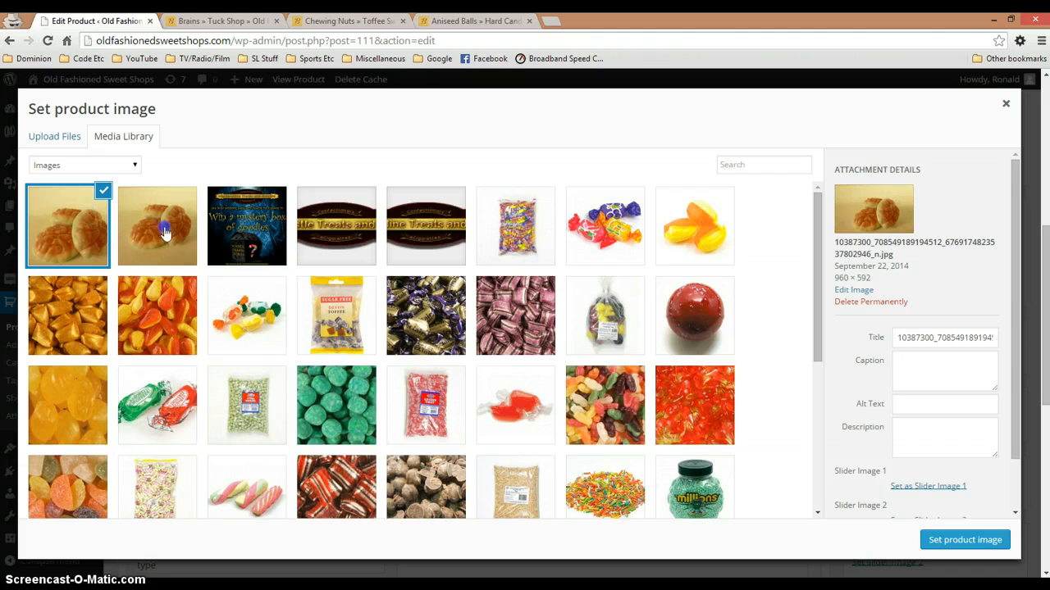
{"action": "left_click", "coordinate": [963, 545]}
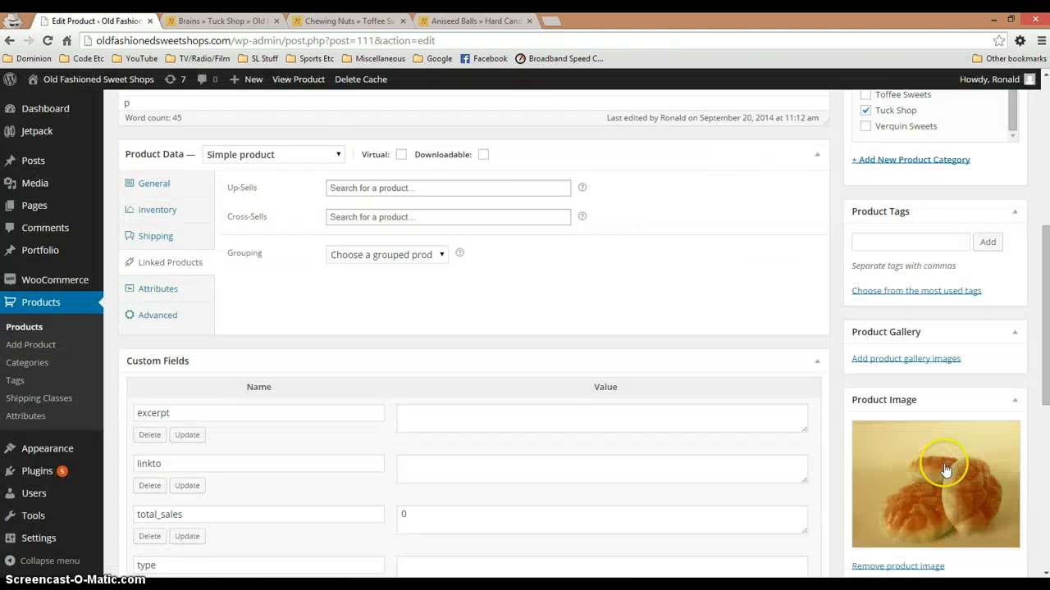
{"action": "scroll", "coordinate": [945, 469], "scroll_direction": "down", "scroll_amount": 3}
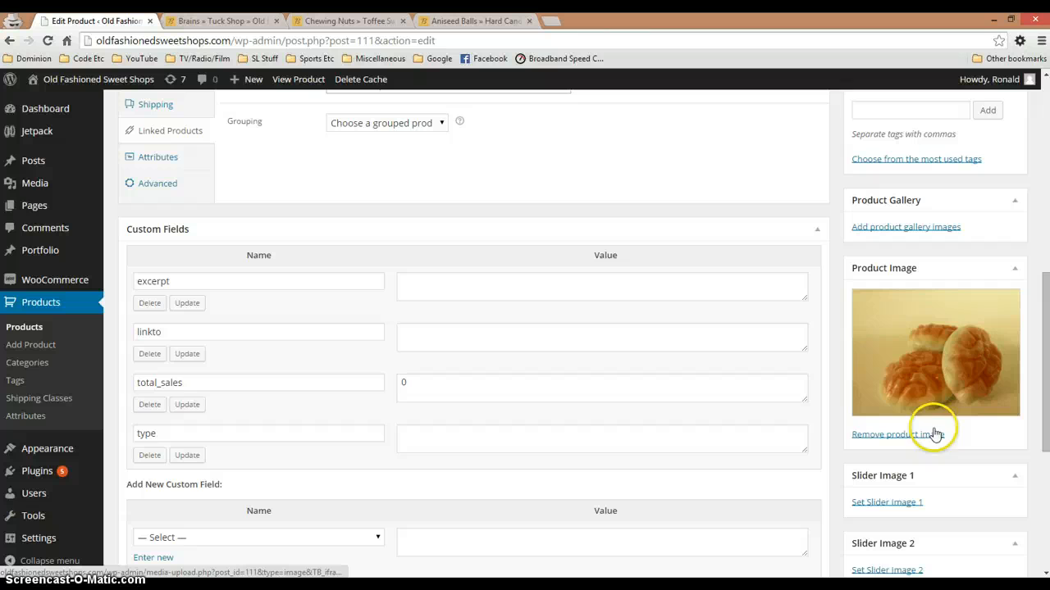
{"action": "left_click", "coordinate": [913, 229]}
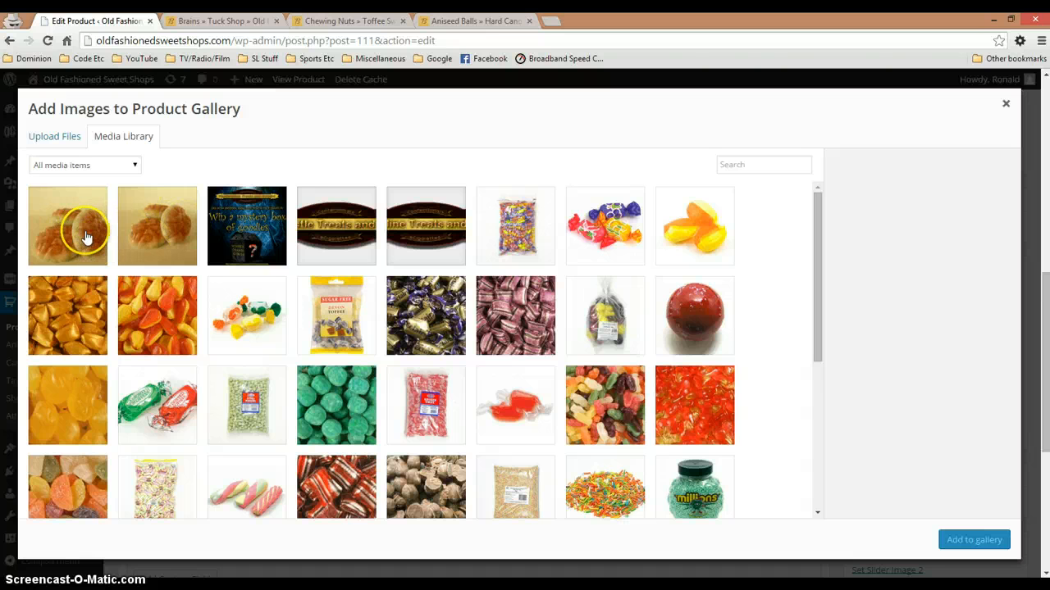
{"action": "left_click", "coordinate": [64, 136]}
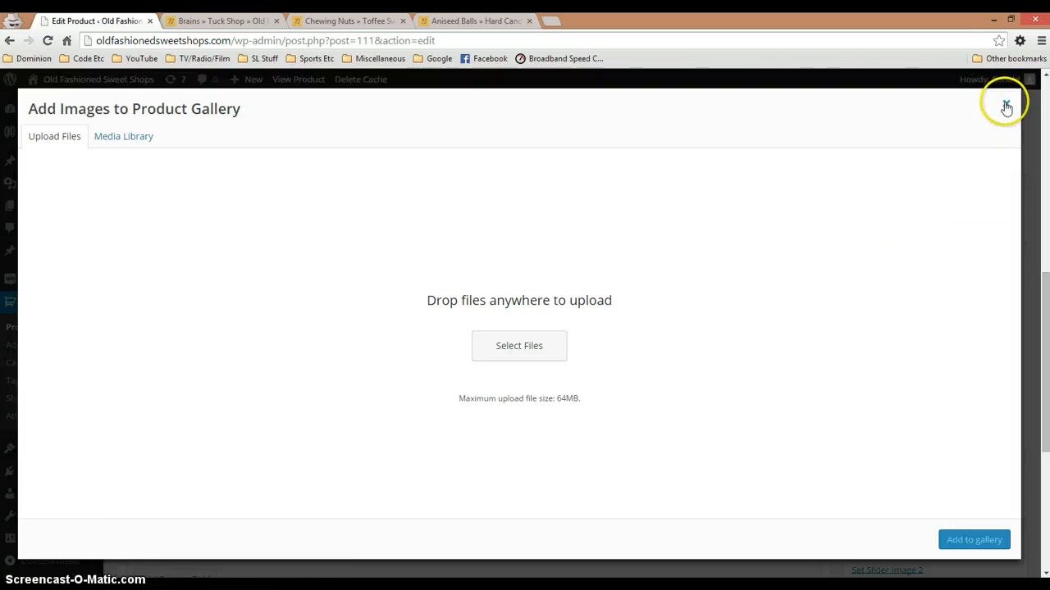
{"action": "left_click", "coordinate": [1006, 104]}
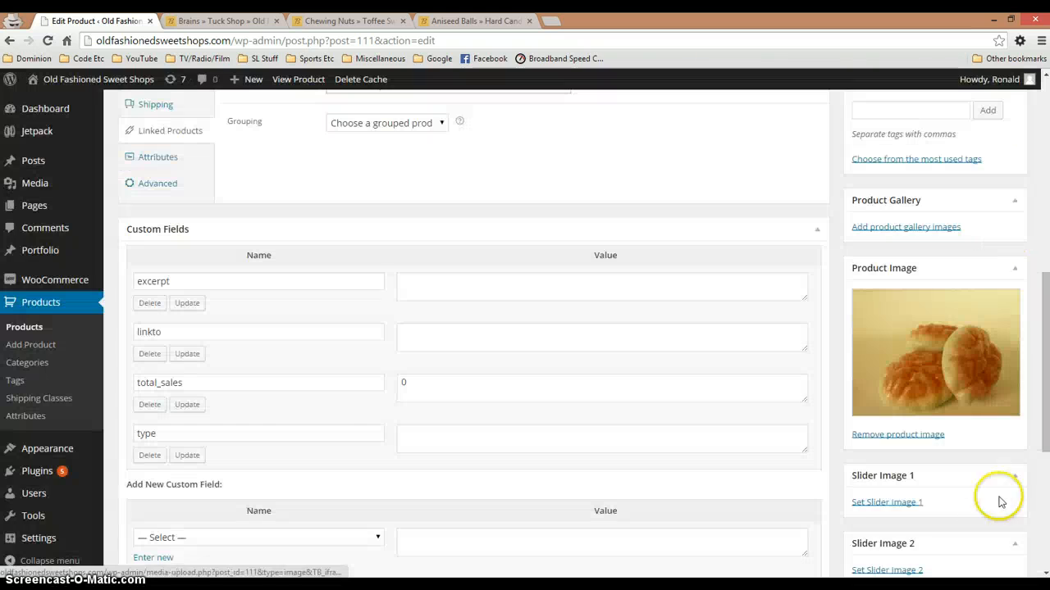
Add the Kingsway-Assorted-Toffee, sugar-free-fruit-chews and sugar-free-devon-toffee images from the media library to the product gallery
{"action": "left_click", "coordinate": [912, 228]}
{"action": "left_click", "coordinate": [113, 140]}
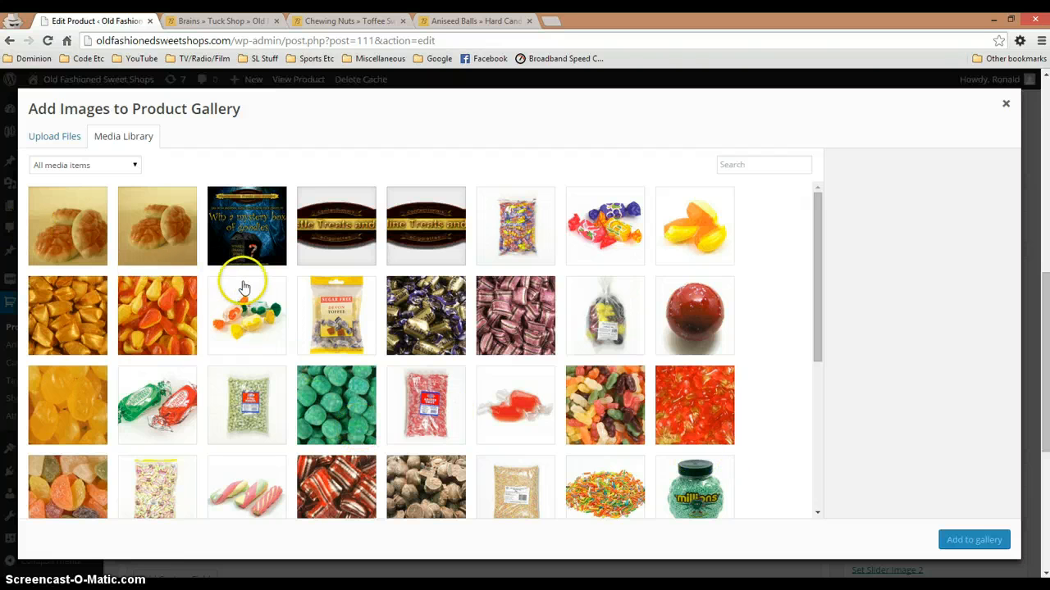
{"action": "left_click", "coordinate": [246, 322]}
{"action": "left_click", "coordinate": [179, 410]}
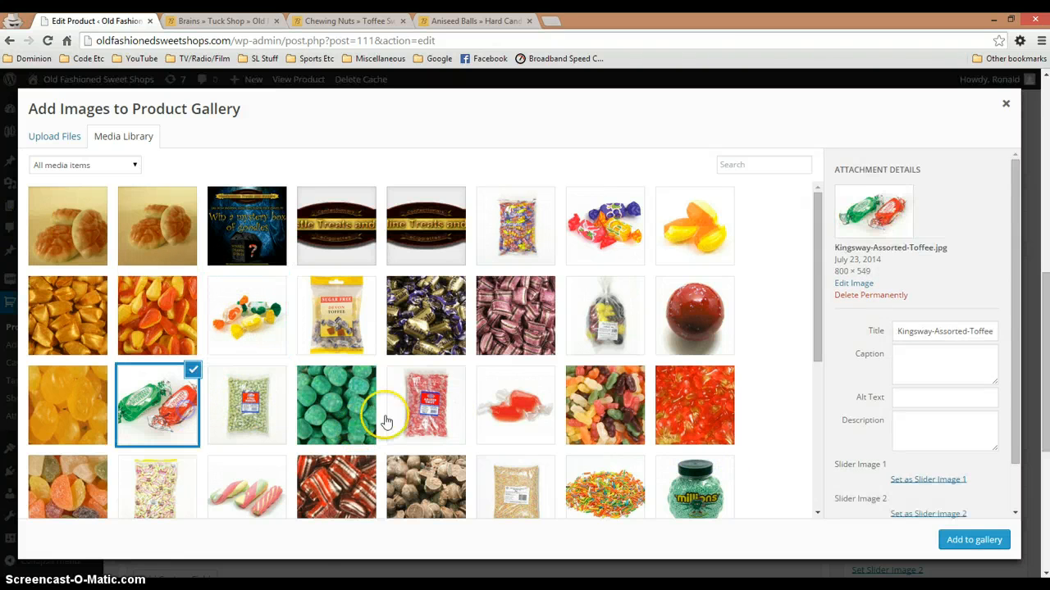
{"action": "left_click", "coordinate": [257, 323]}
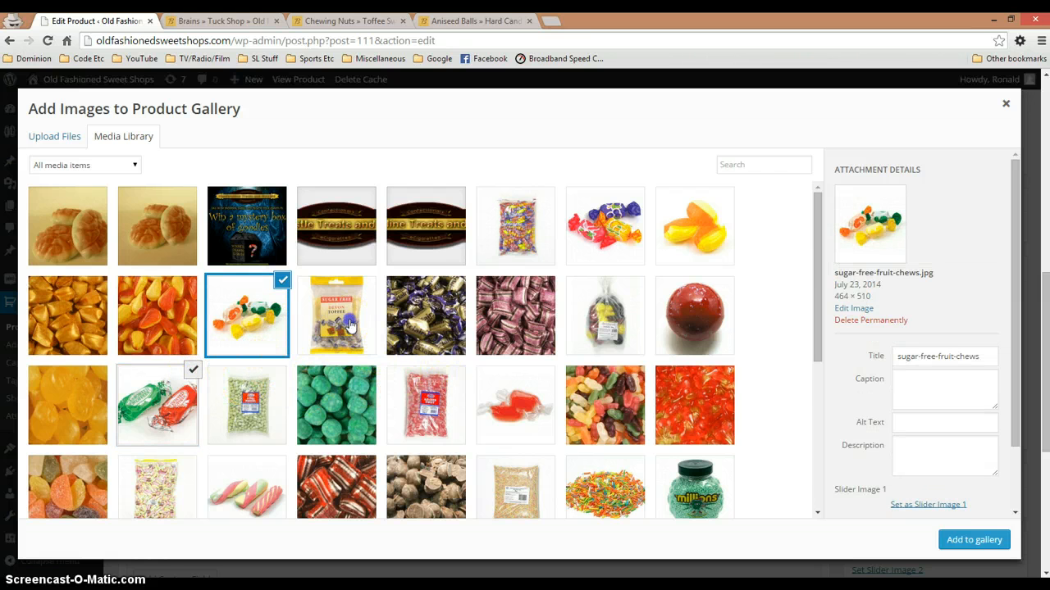
{"action": "left_click", "coordinate": [371, 349]}
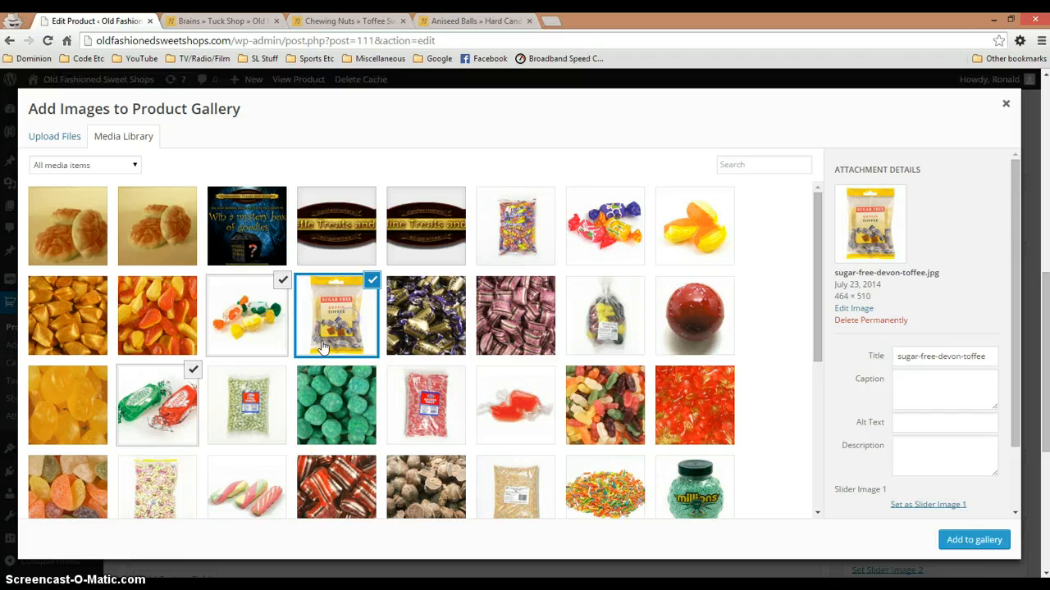
{"action": "left_click", "coordinate": [964, 541]}
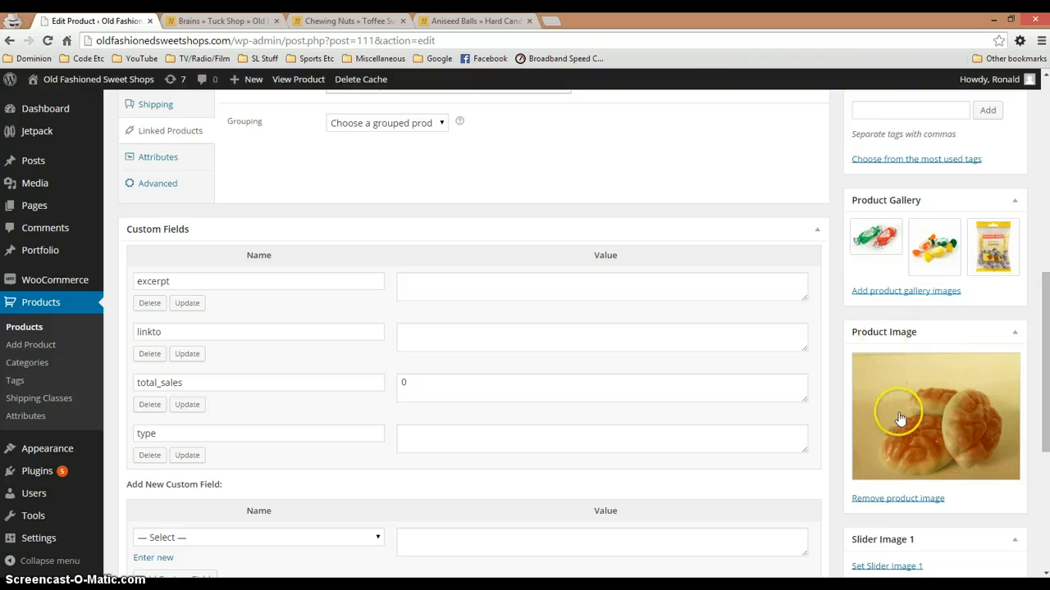
Publish the Brains product
{"action": "scroll", "coordinate": [910, 422], "scroll_direction": "up", "scroll_amount": 3}
{"action": "scroll", "coordinate": [915, 429], "scroll_direction": "up", "scroll_amount": 2}
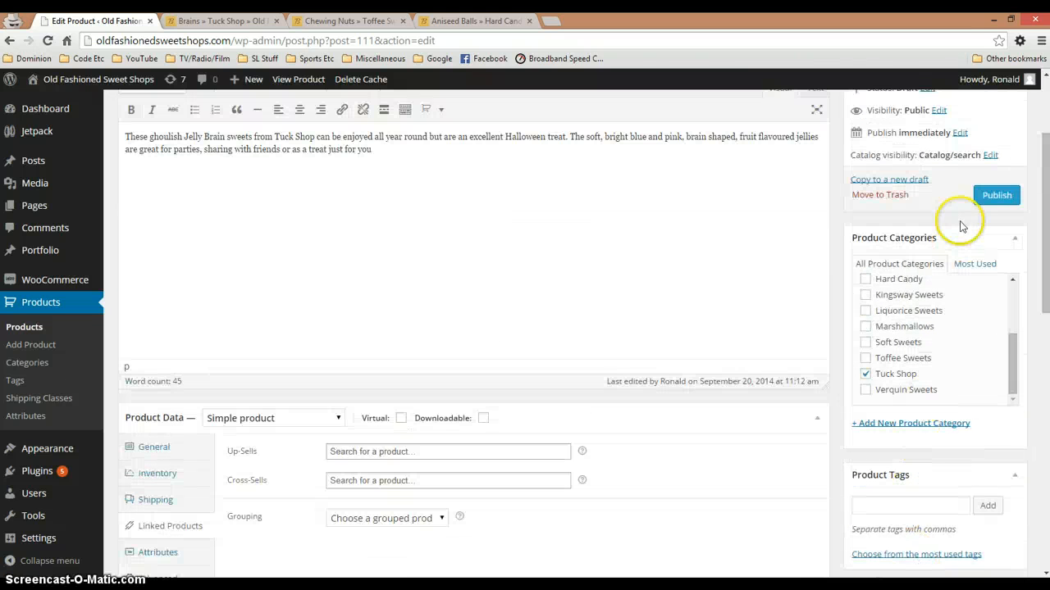
{"action": "left_click", "coordinate": [994, 197]}
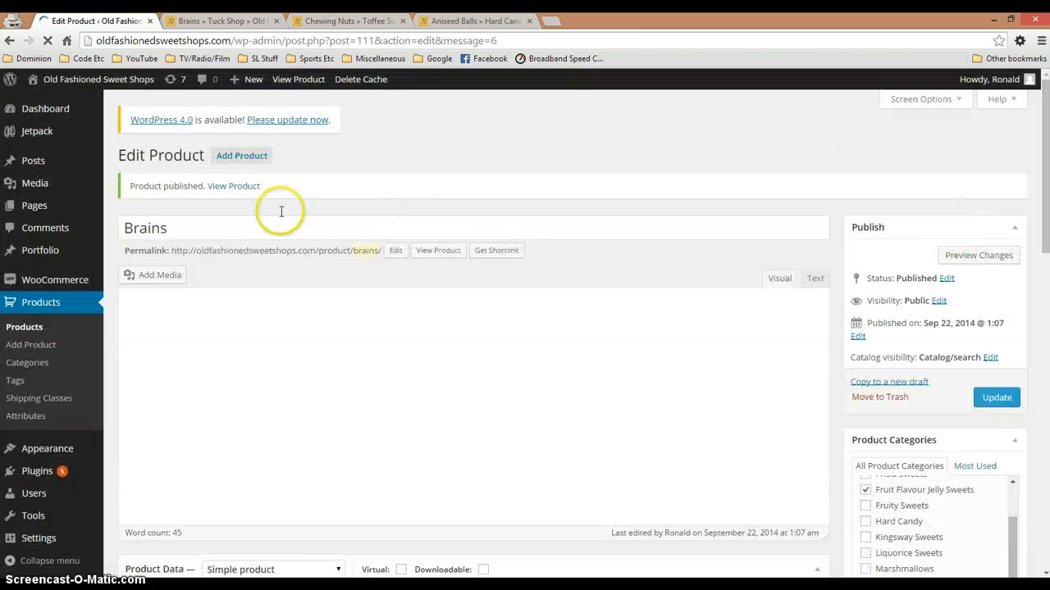
Open the published Brains page in a new tab, enlarge the assorted toffee and fruit chews gallery images, and close the page
{"action": "right_click", "coordinate": [248, 188]}
{"action": "left_click", "coordinate": [262, 198]}
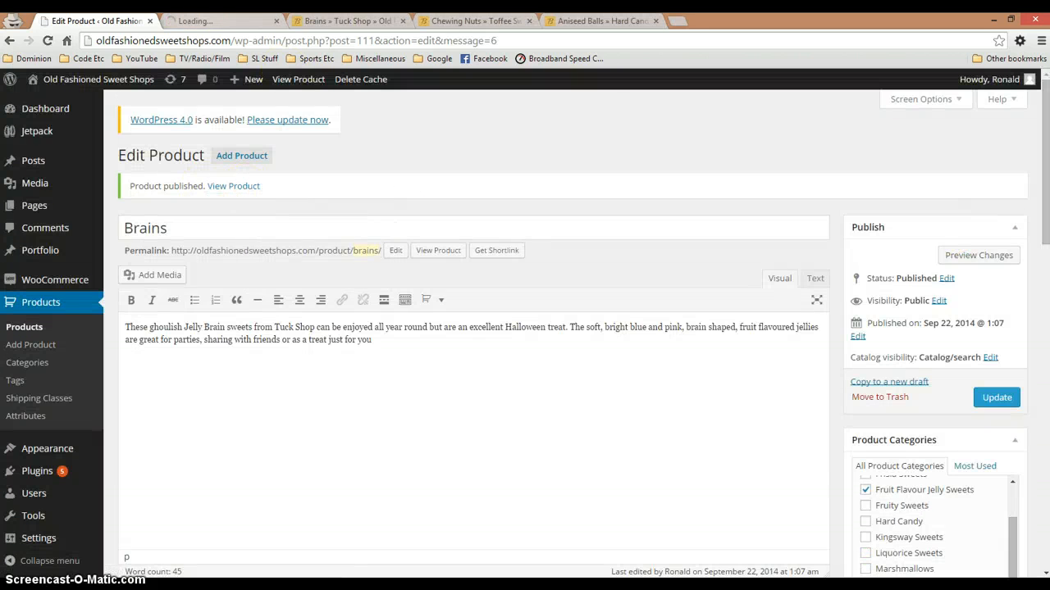
{"action": "left_click", "coordinate": [215, 22]}
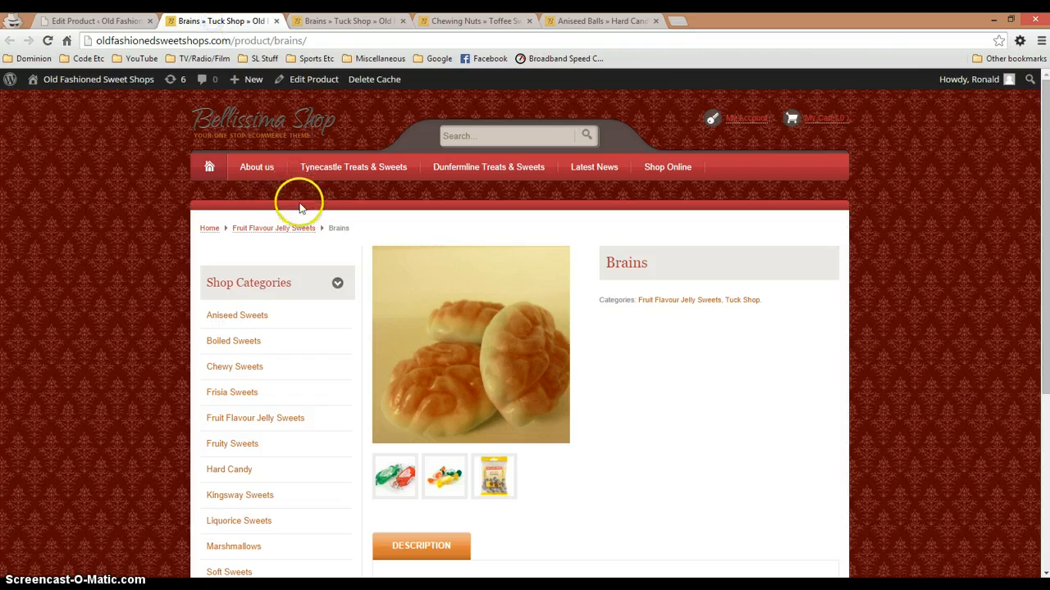
{"action": "scroll", "coordinate": [311, 221], "scroll_direction": "down", "scroll_amount": 1}
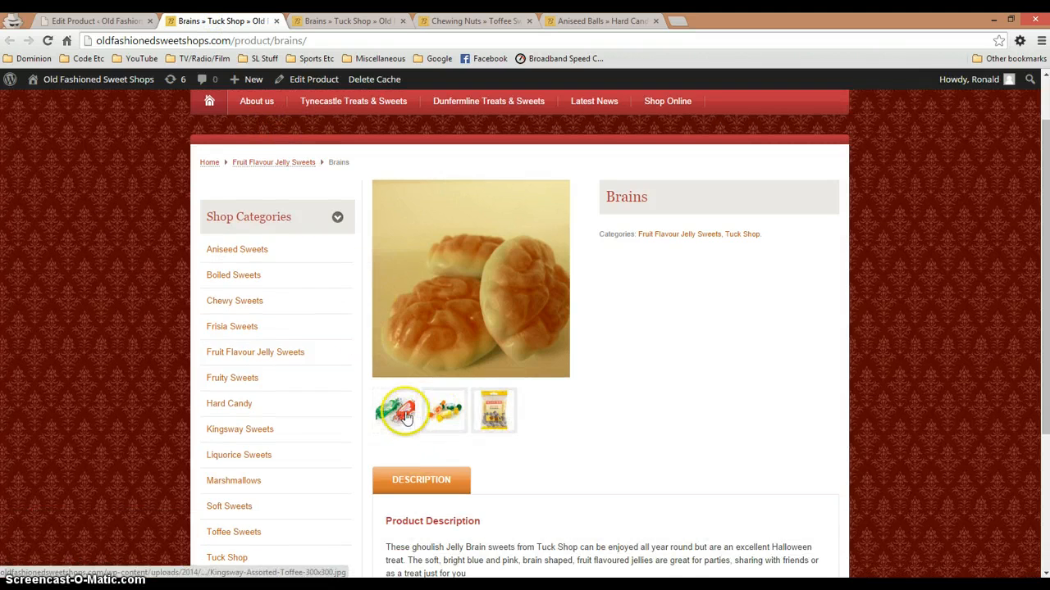
{"action": "left_click", "coordinate": [405, 417]}
{"action": "left_click", "coordinate": [443, 413]}
{"action": "left_click", "coordinate": [408, 417]}
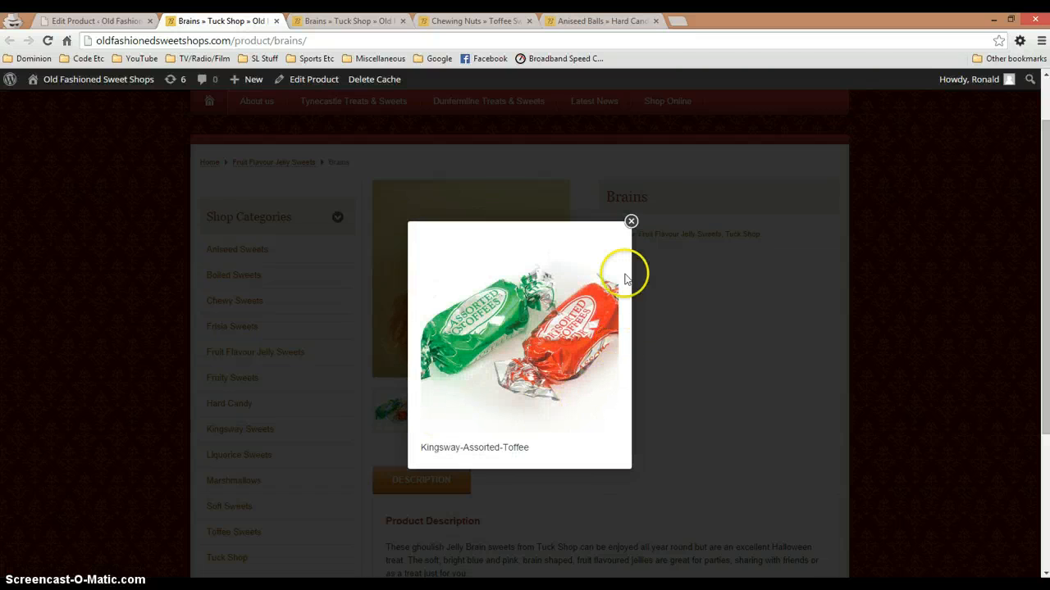
{"action": "left_click", "coordinate": [631, 221]}
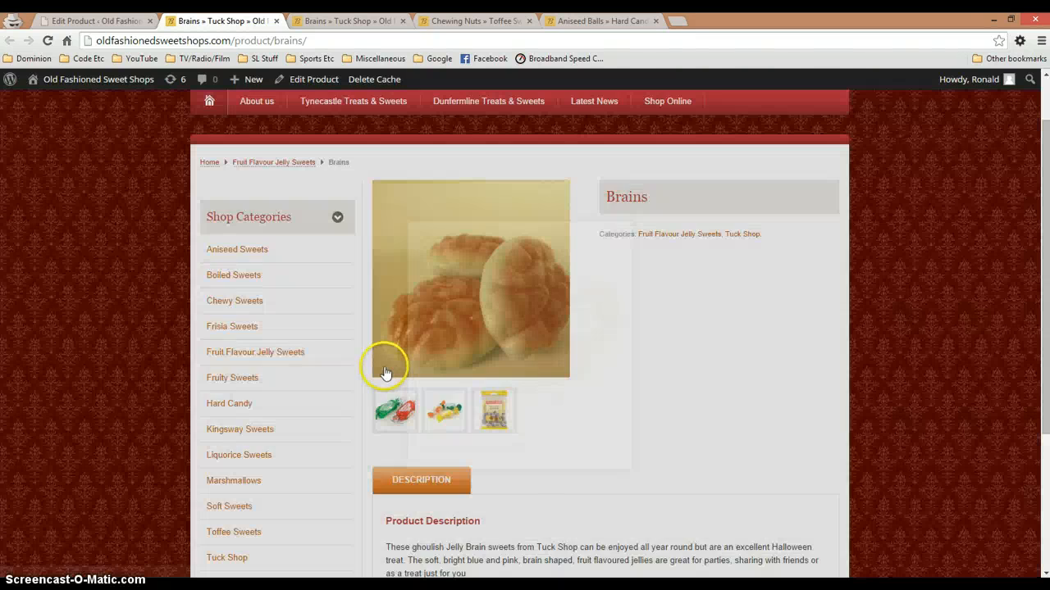
{"action": "left_click", "coordinate": [457, 412]}
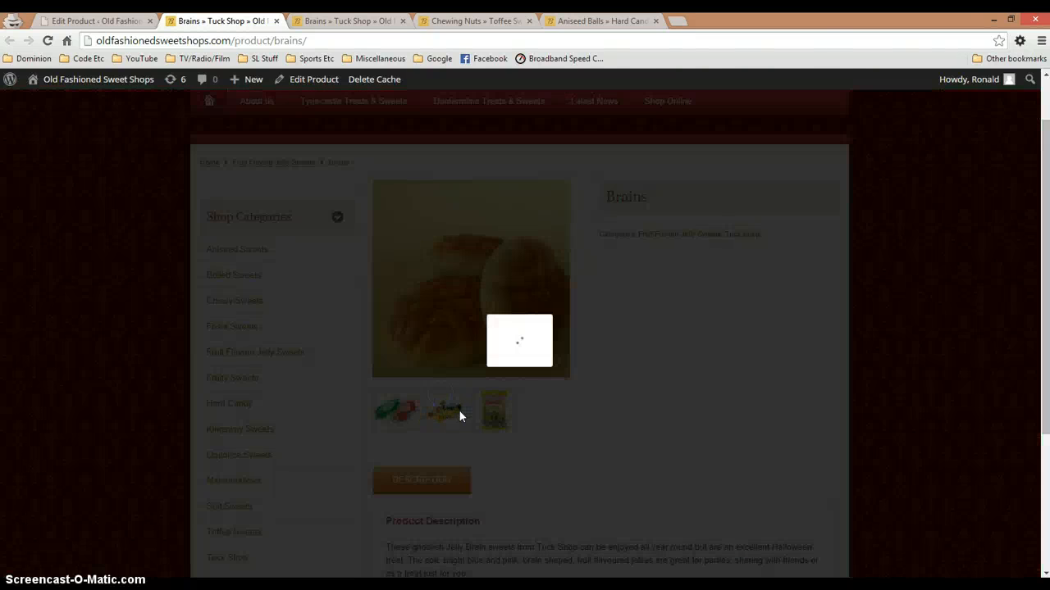
{"action": "left_click", "coordinate": [629, 219]}
{"action": "left_click", "coordinate": [276, 20]}
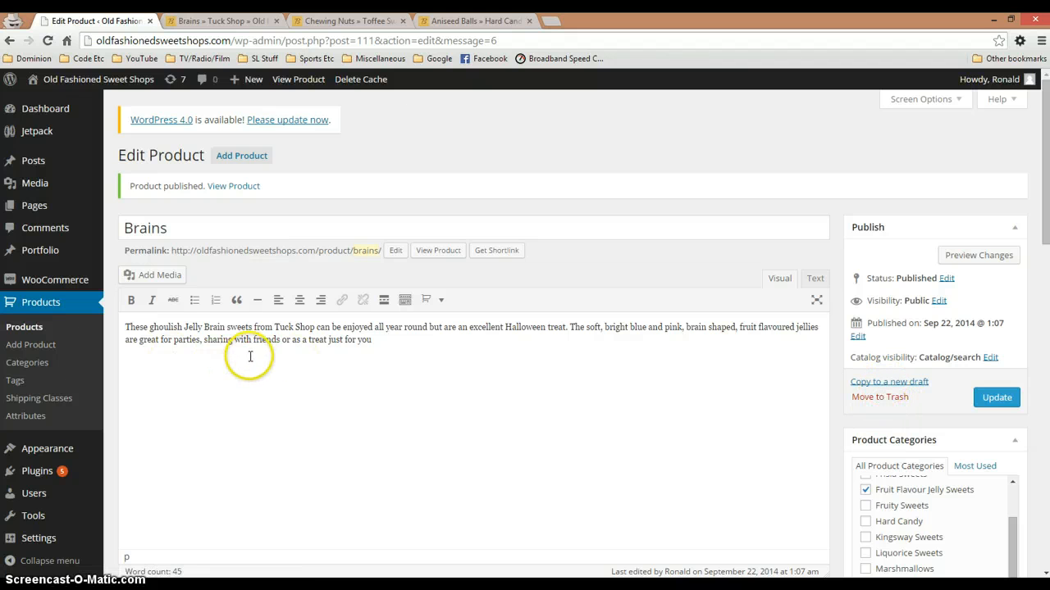
Filter the product gallery's media library by Uploaded to this Product and by Images, and close it without adding anything
{"action": "scroll", "coordinate": [250, 357], "scroll_direction": "down", "scroll_amount": 5}
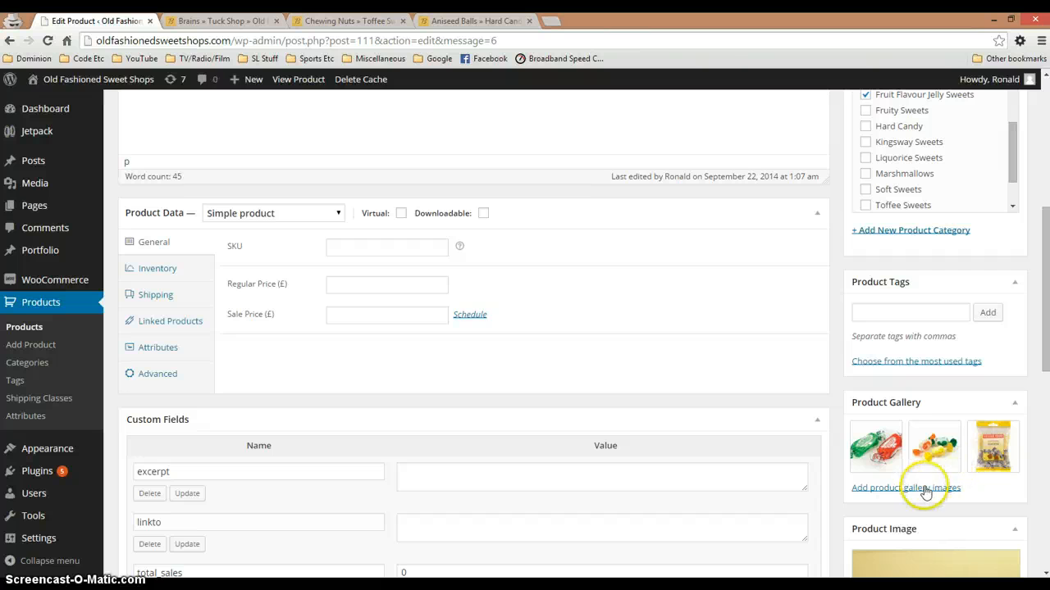
{"action": "left_click", "coordinate": [921, 489]}
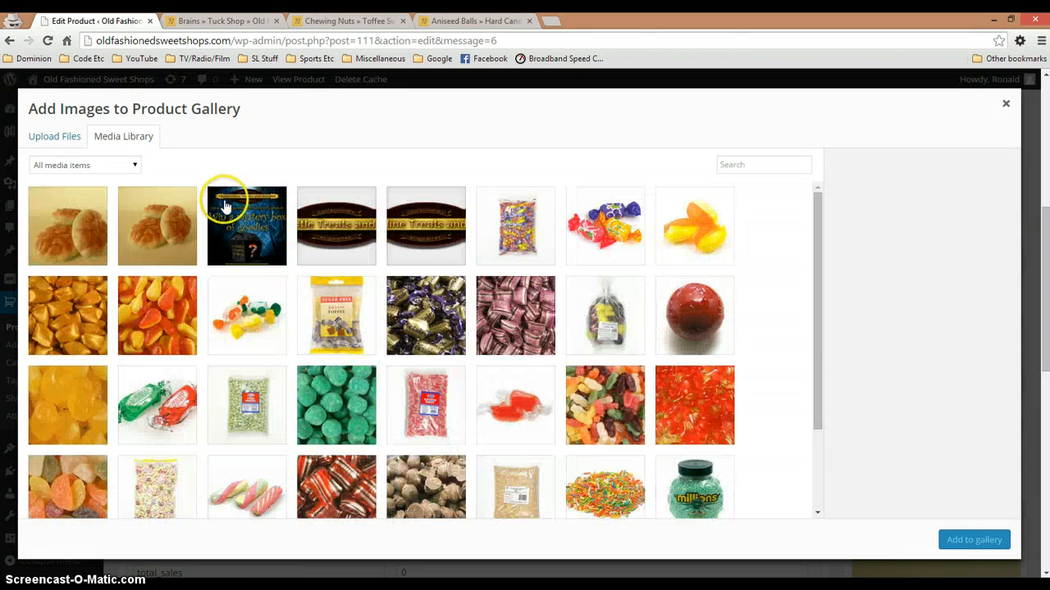
{"action": "left_click", "coordinate": [86, 164]}
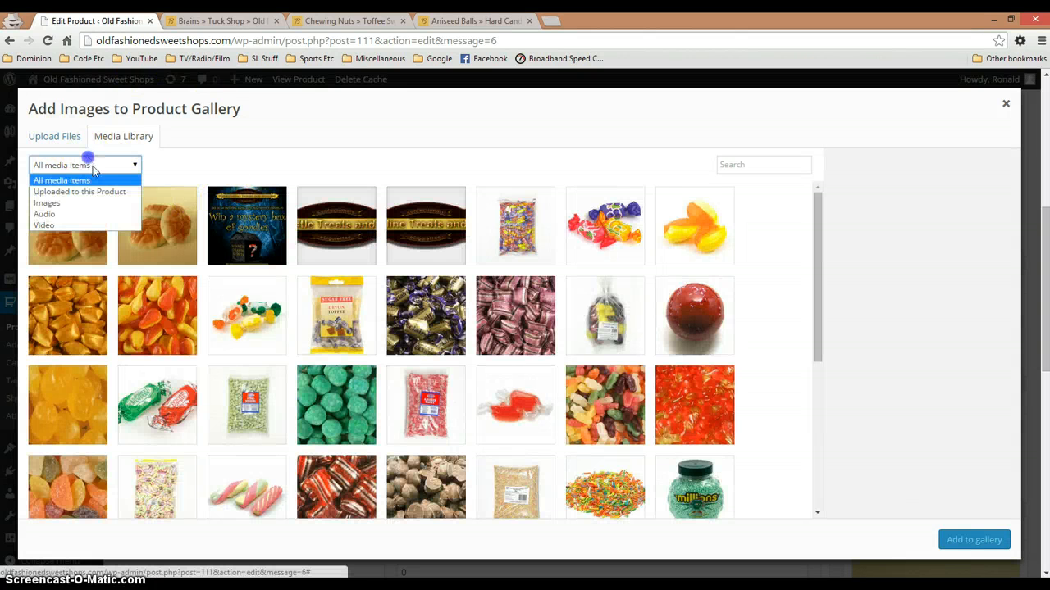
{"action": "left_click", "coordinate": [100, 194]}
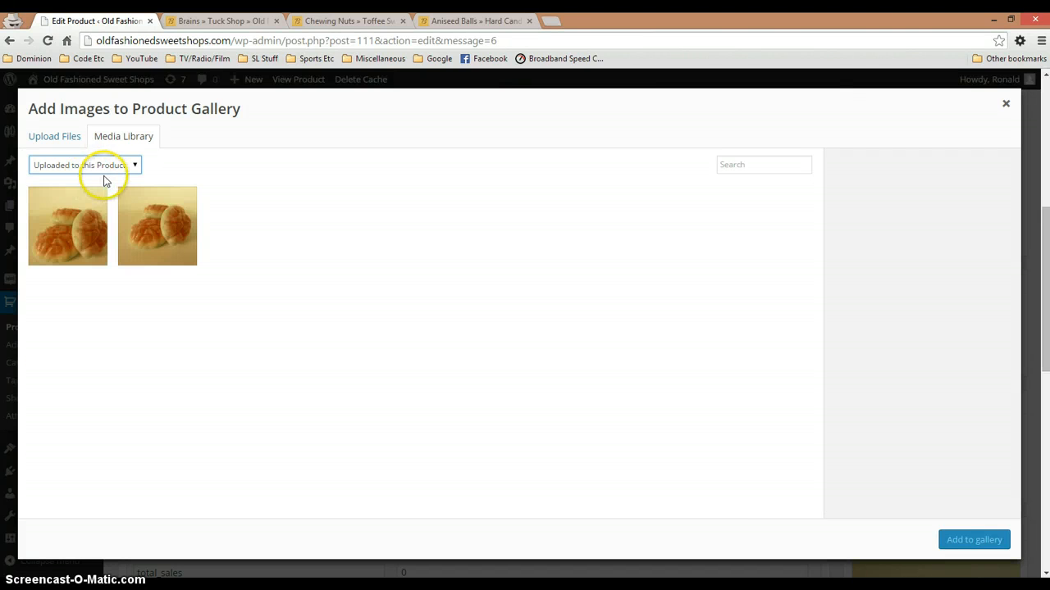
{"action": "left_click", "coordinate": [43, 136]}
{"action": "left_click", "coordinate": [123, 140]}
{"action": "left_click", "coordinate": [89, 164]}
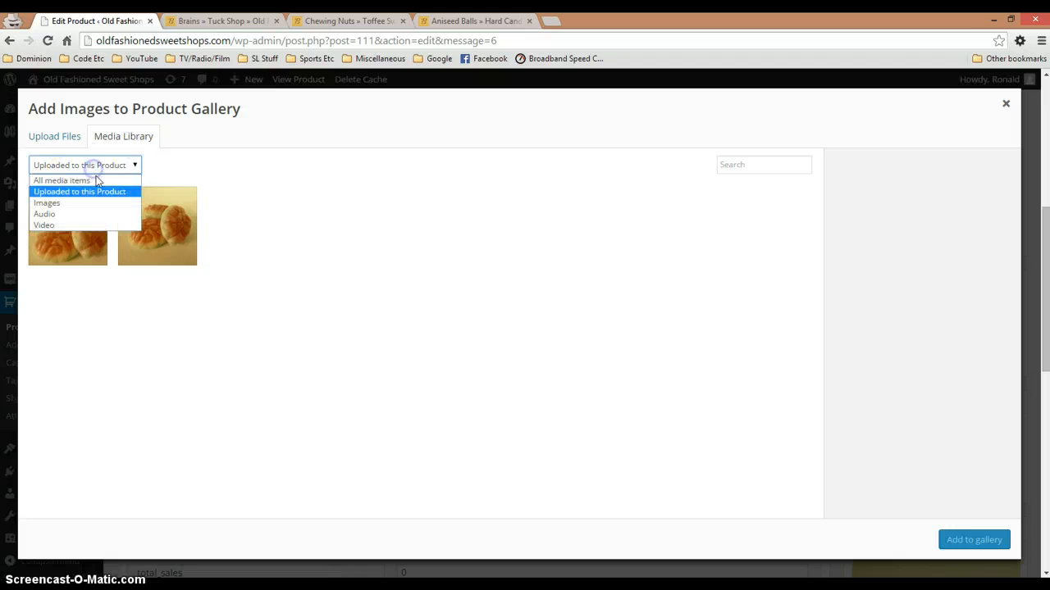
{"action": "left_click", "coordinate": [94, 199]}
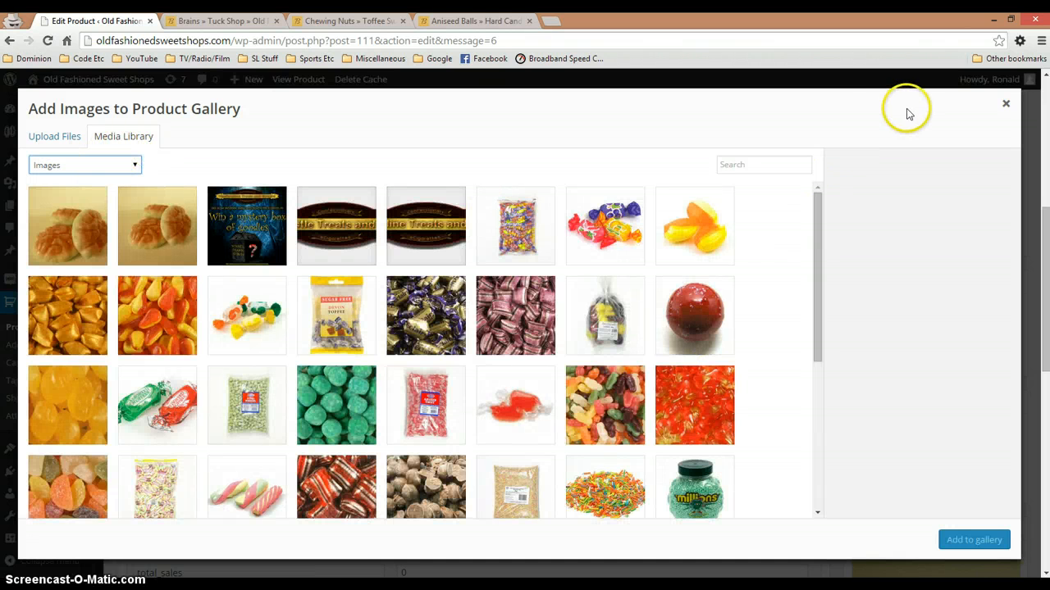
{"action": "left_click", "coordinate": [1005, 103]}
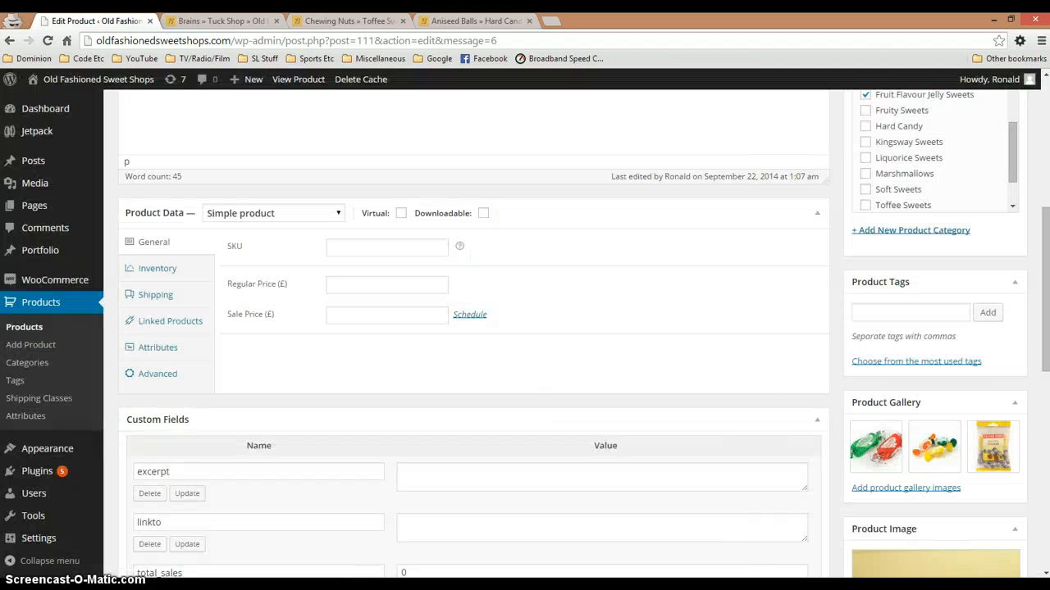
Remove the devon toffee, fruit chews and assorted toffee images from the product gallery
{"action": "left_click", "coordinate": [1017, 425]}
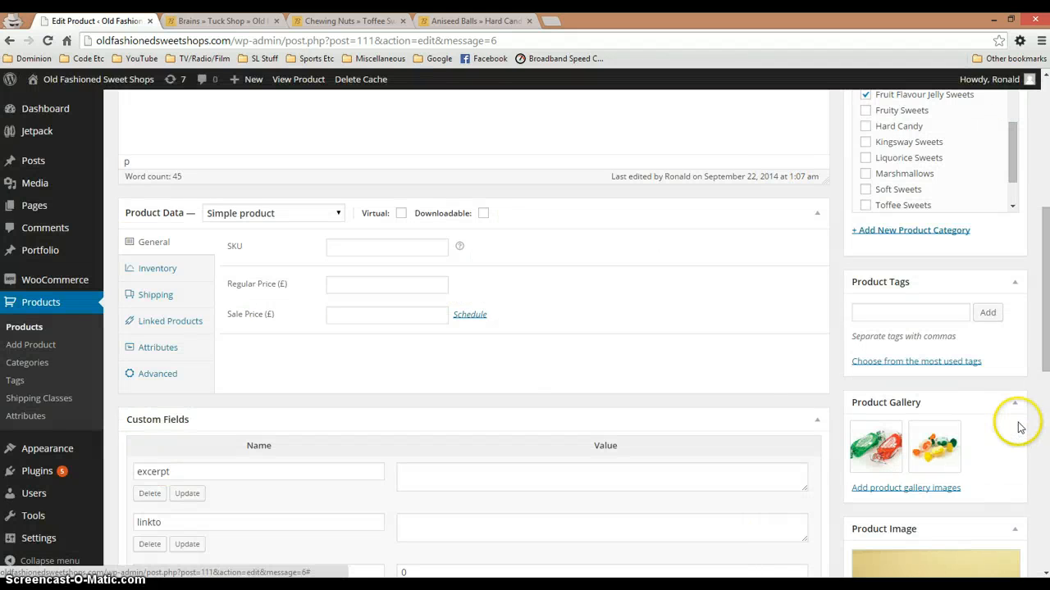
{"action": "left_click", "coordinate": [958, 424]}
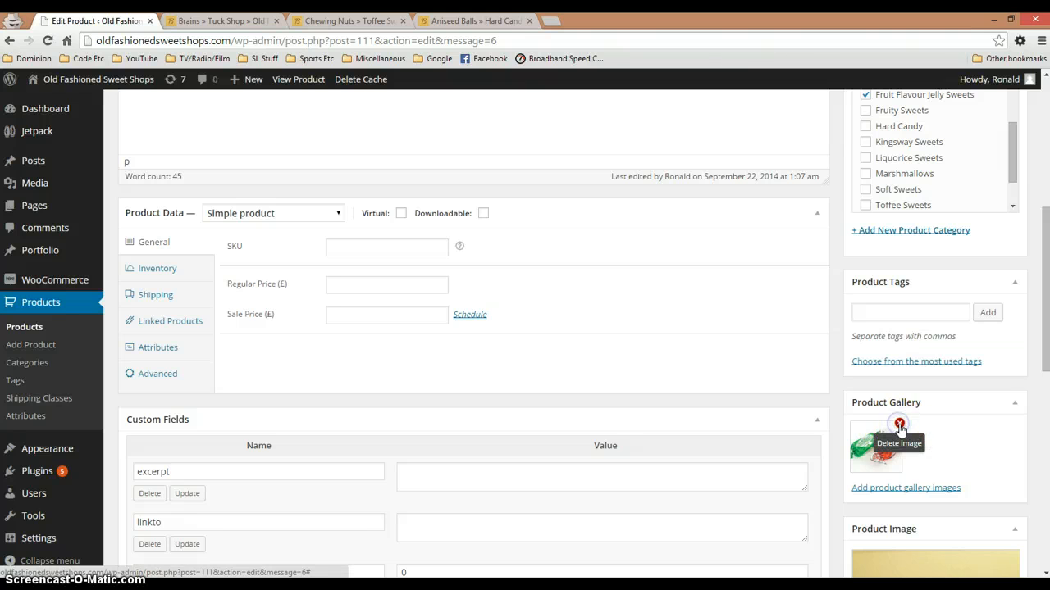
{"action": "left_click", "coordinate": [900, 425]}
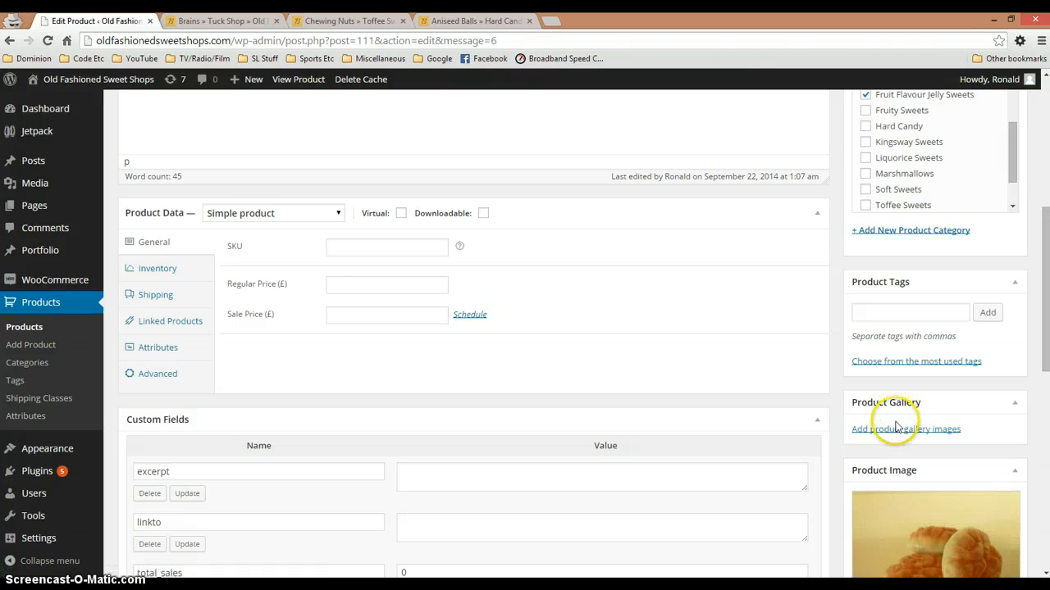
Copy the whole main description of the Brains product into its Product Short Description
{"action": "scroll", "coordinate": [896, 425], "scroll_direction": "down", "scroll_amount": 5}
{"action": "scroll", "coordinate": [895, 433], "scroll_direction": "up", "scroll_amount": 10}
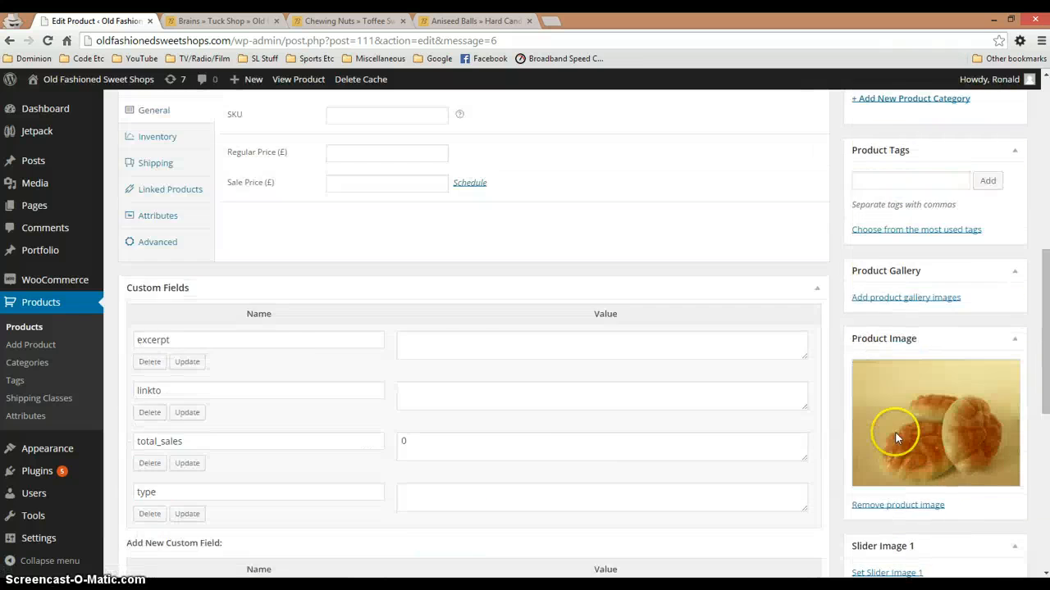
{"action": "key", "text": "ctrl+a"}
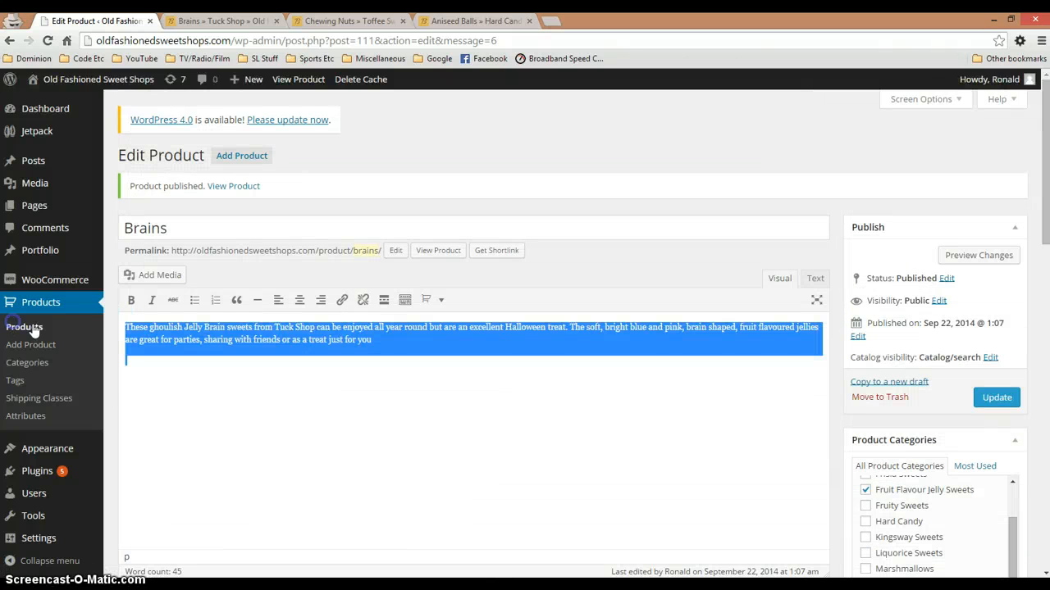
{"action": "left_click", "coordinate": [192, 367]}
{"action": "left_click_drag", "start_coordinate": [372, 340], "coordinate": [42, 325]}
{"action": "key", "text": "ctrl+c"}
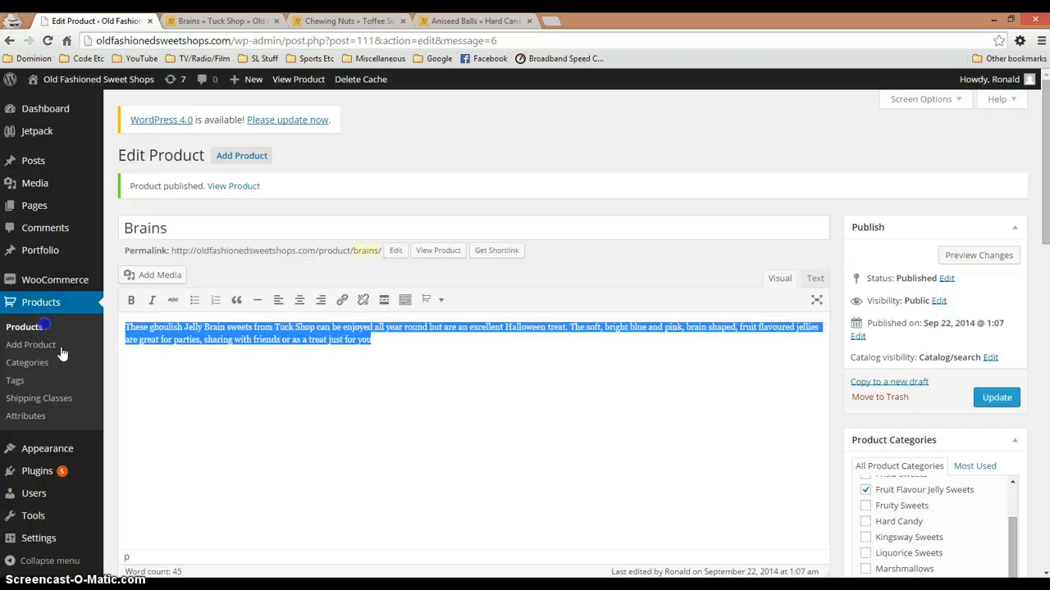
{"action": "scroll", "coordinate": [152, 445], "scroll_direction": "down", "scroll_amount": 10}
{"action": "left_click", "coordinate": [204, 446]}
{"action": "key", "text": "ctrl+v"}
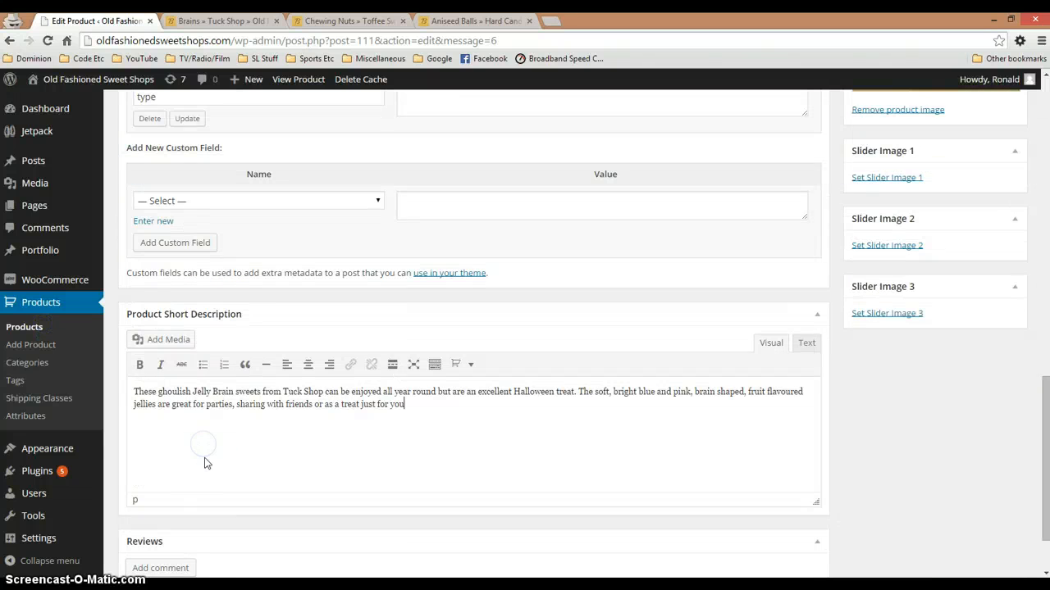
Set the Brains product's regular price to £1.50 and update the published product
{"action": "scroll", "coordinate": [205, 448], "scroll_direction": "up", "scroll_amount": 10}
{"action": "scroll", "coordinate": [207, 451], "scroll_direction": "down", "scroll_amount": 2}
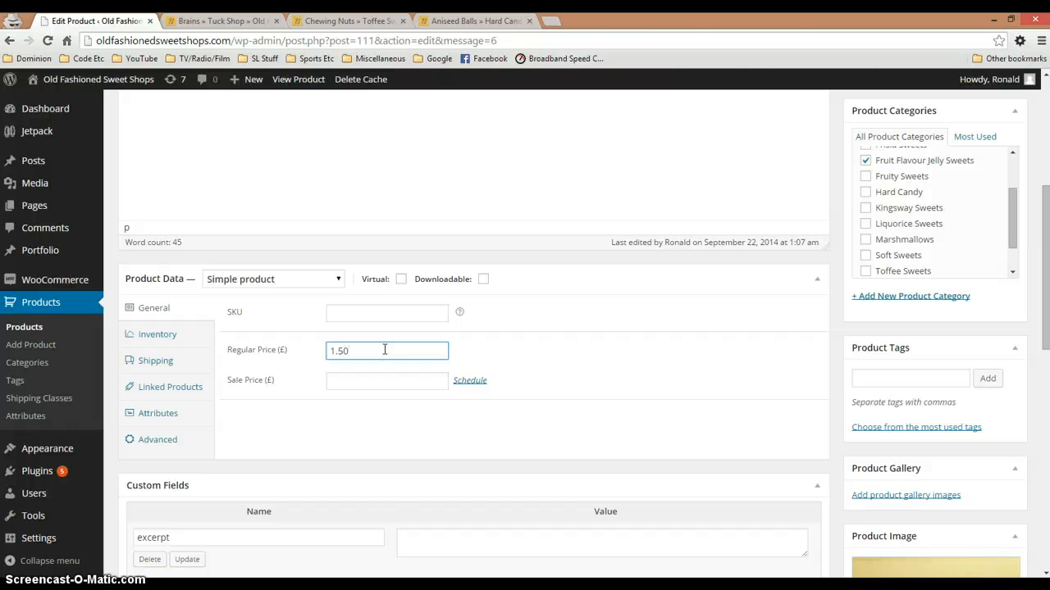
{"action": "scroll", "coordinate": [468, 382], "scroll_direction": "down", "scroll_amount": 2}
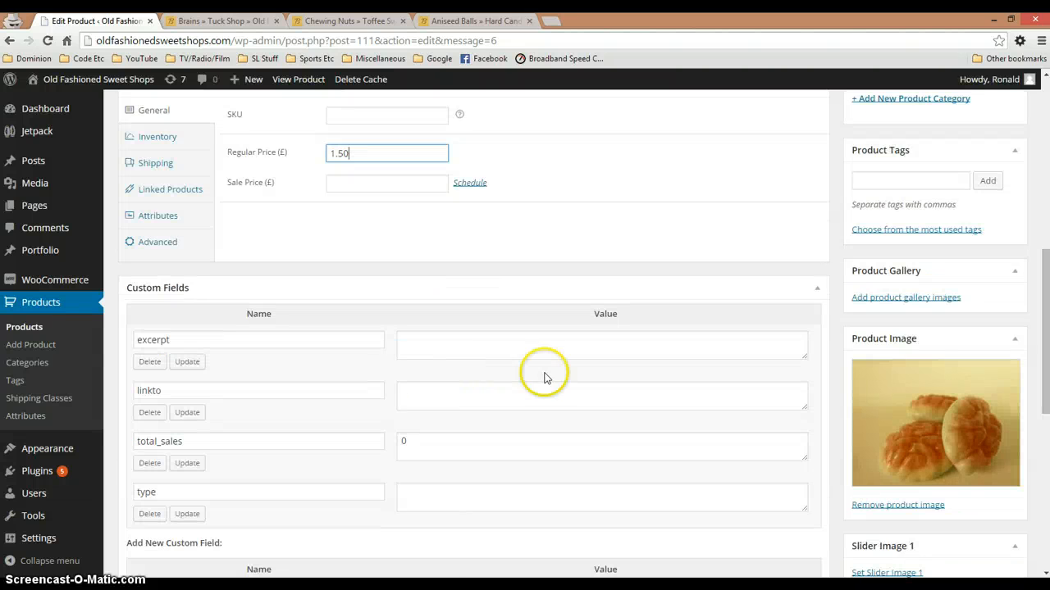
{"action": "scroll", "coordinate": [544, 378], "scroll_direction": "down", "scroll_amount": 4}
{"action": "scroll", "coordinate": [576, 389], "scroll_direction": "up", "scroll_amount": 10}
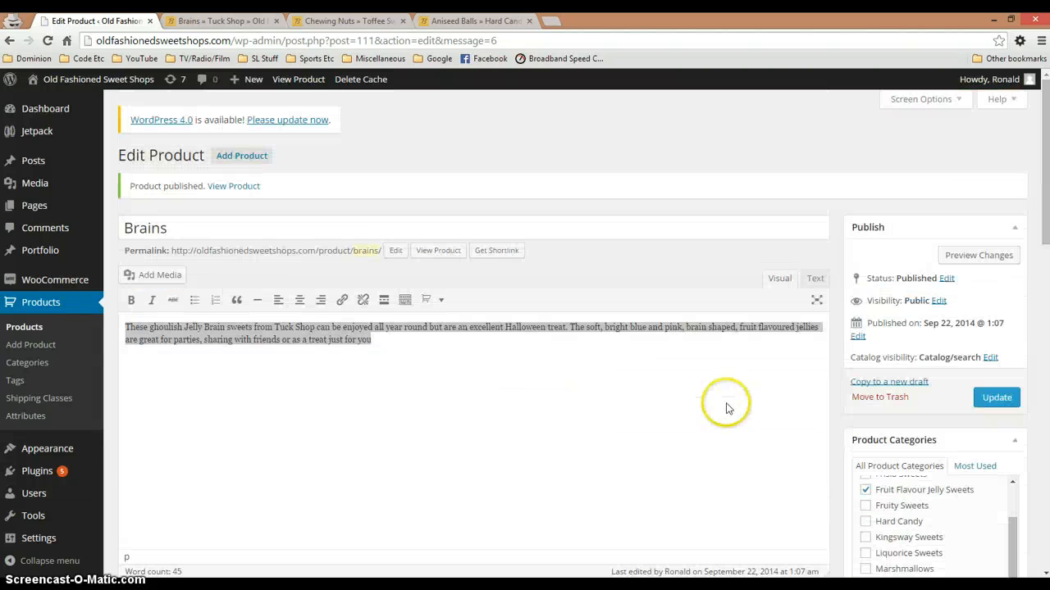
{"action": "left_click", "coordinate": [994, 397]}
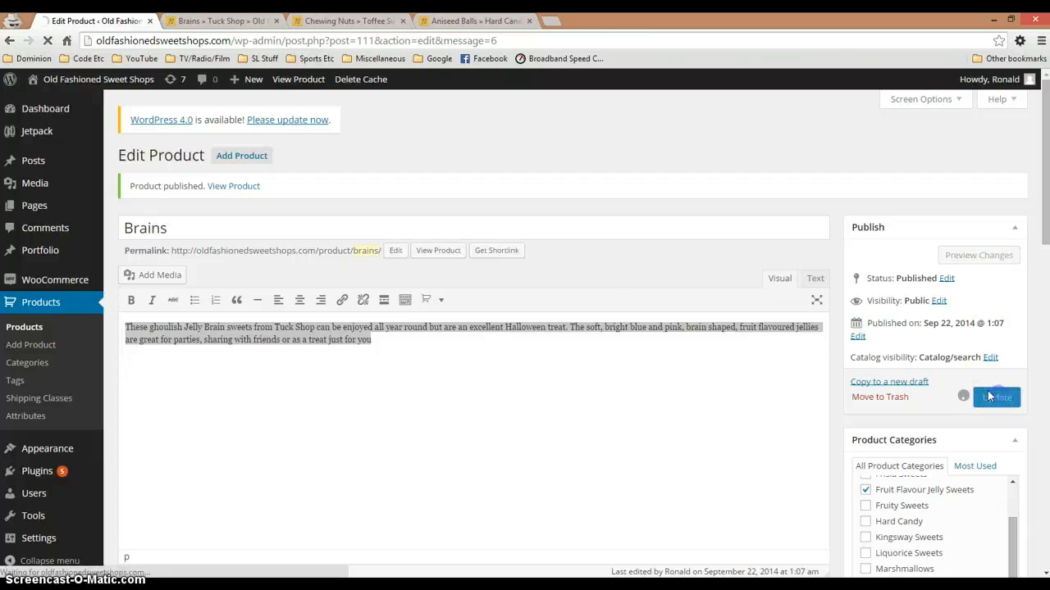
Reload the Brains shop page and compare its summary text with the Product Short Description in the product editor
{"action": "left_click", "coordinate": [210, 21]}
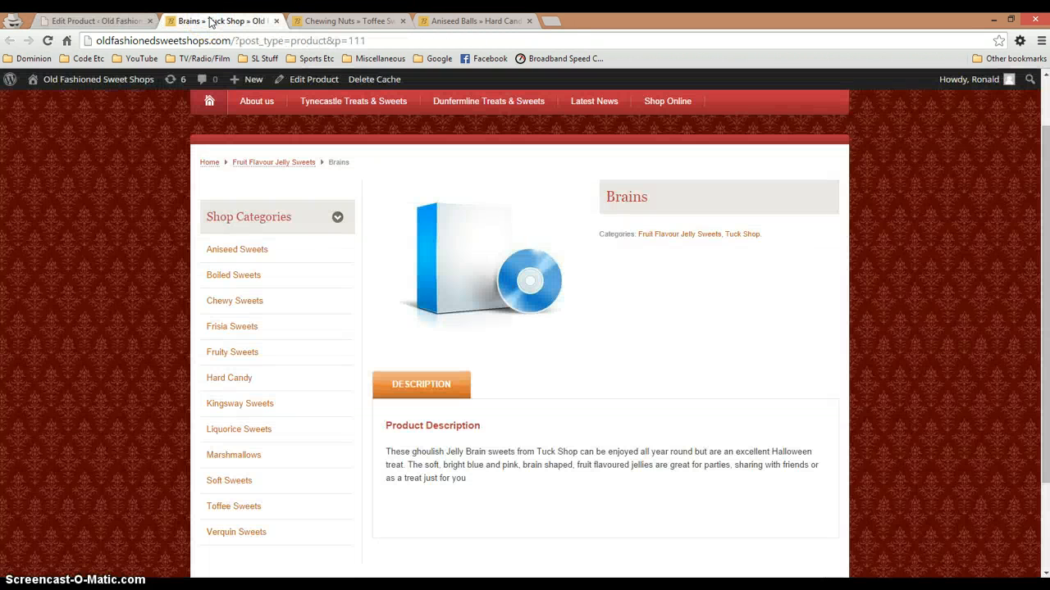
{"action": "key", "text": "F5"}
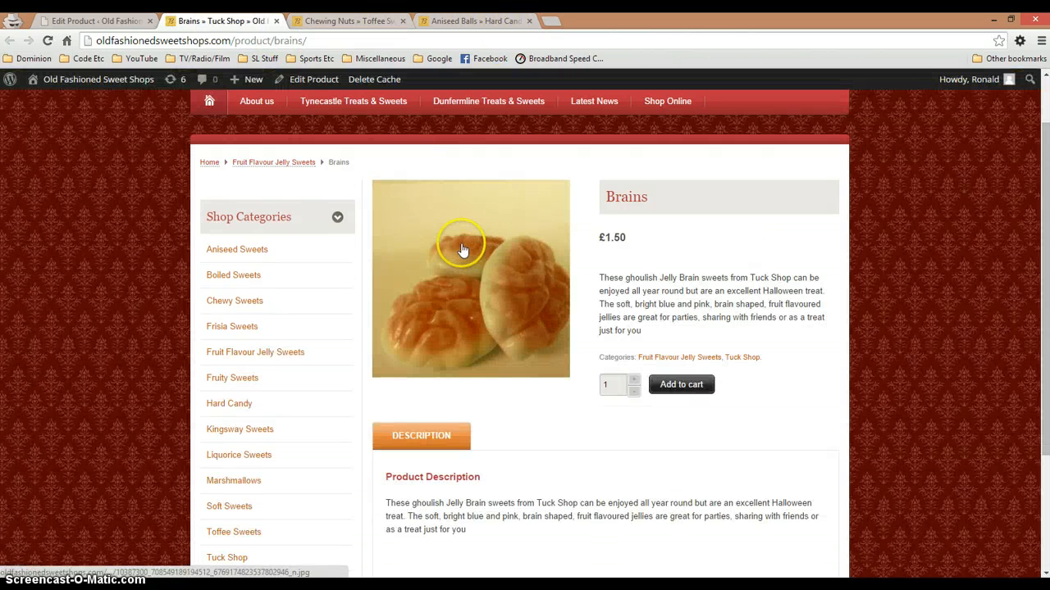
{"action": "left_click", "coordinate": [117, 20]}
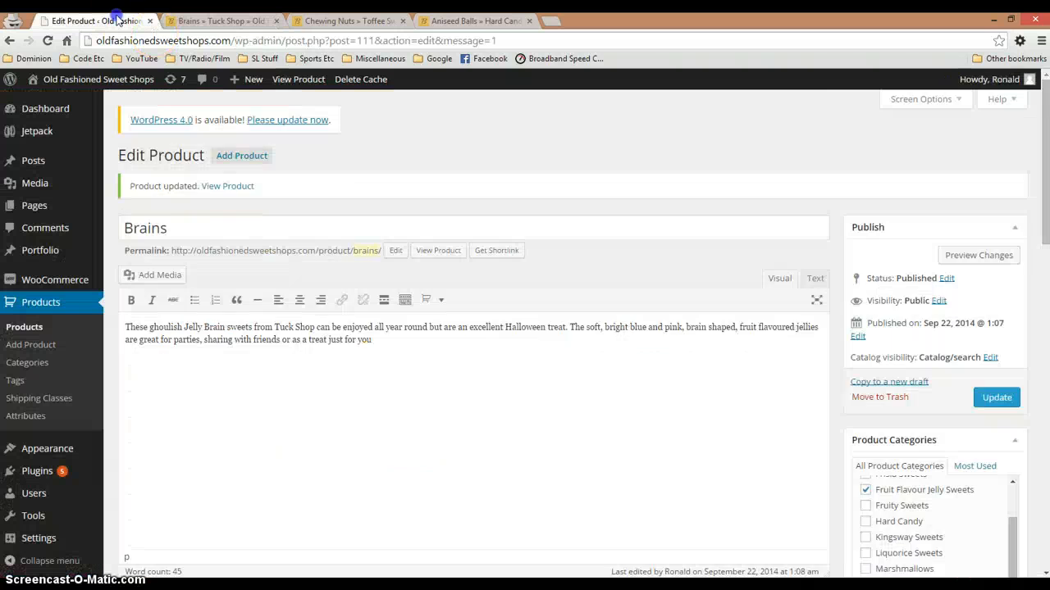
{"action": "scroll", "coordinate": [222, 336], "scroll_direction": "down", "scroll_amount": 15}
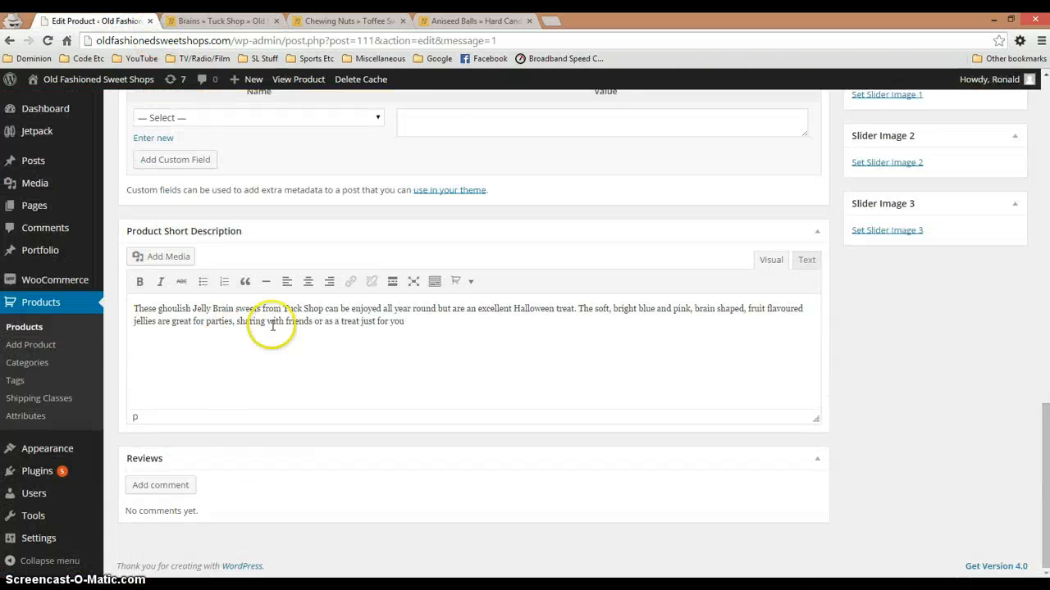
{"action": "left_click", "coordinate": [205, 20]}
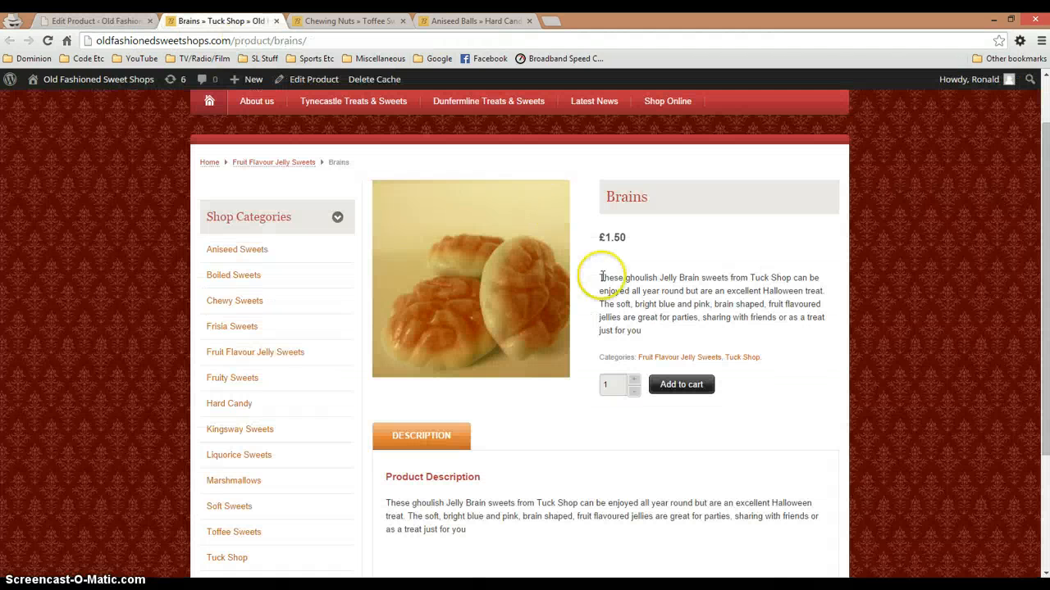
{"action": "left_click_drag", "start_coordinate": [606, 279], "coordinate": [655, 329]}
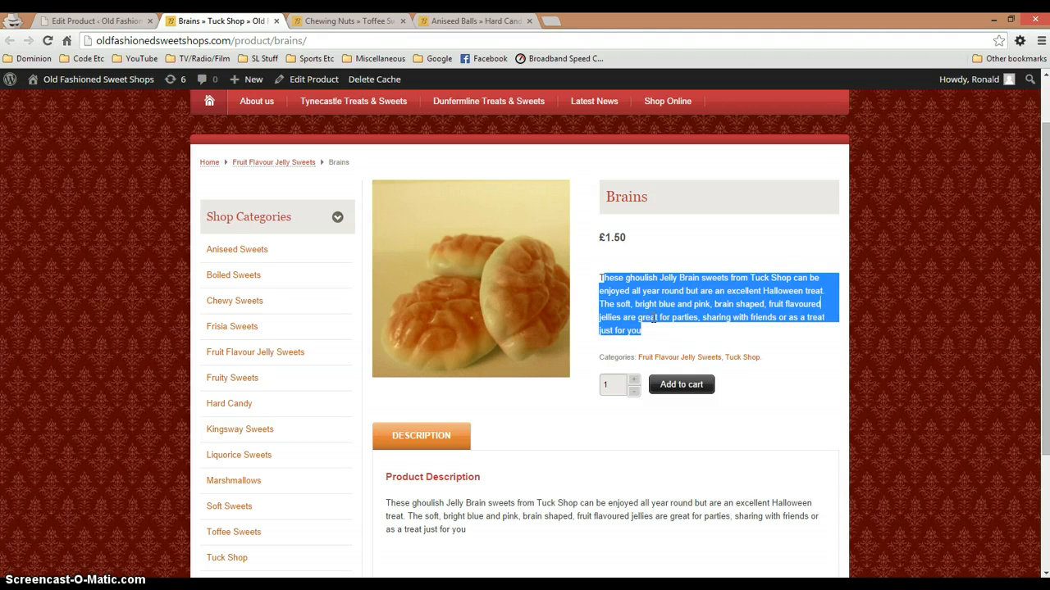
Cut everything after "excellent Halloween treat." from the Brains Product Short Description and update the product
{"action": "left_click", "coordinate": [90, 21]}
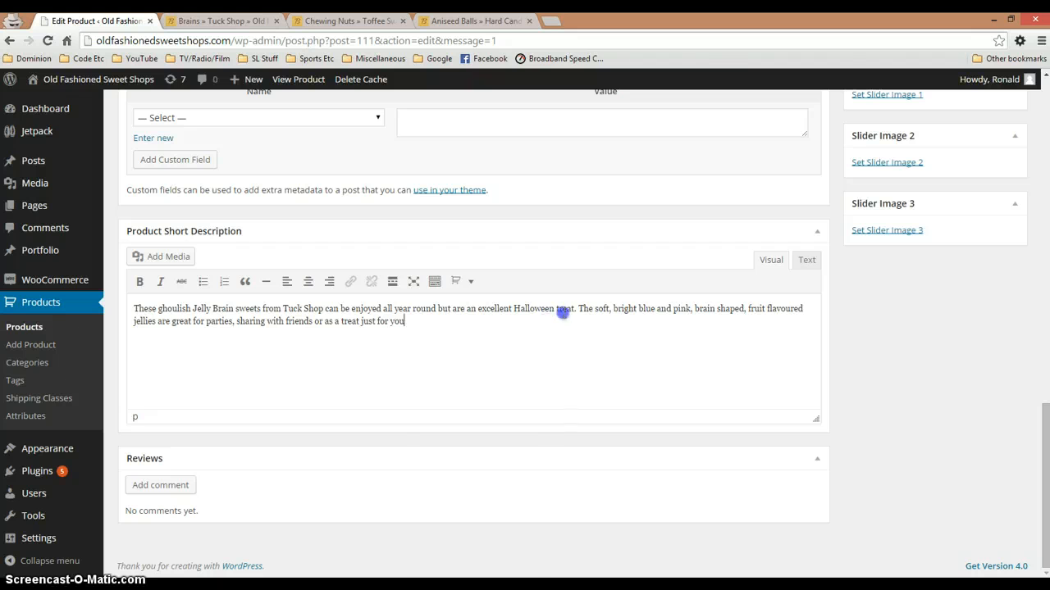
{"action": "left_click", "coordinate": [578, 309], "text": "shift"}
{"action": "key", "text": "ctrl+x"}
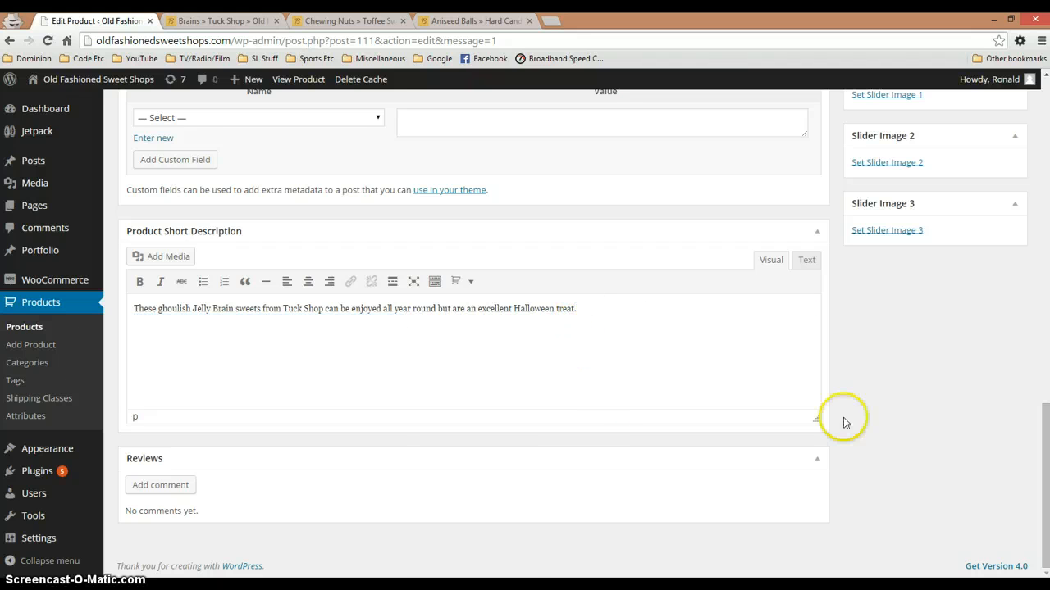
{"action": "scroll", "coordinate": [968, 402], "scroll_direction": "up", "scroll_amount": 5}
{"action": "scroll", "coordinate": [967, 401], "scroll_direction": "up", "scroll_amount": 6}
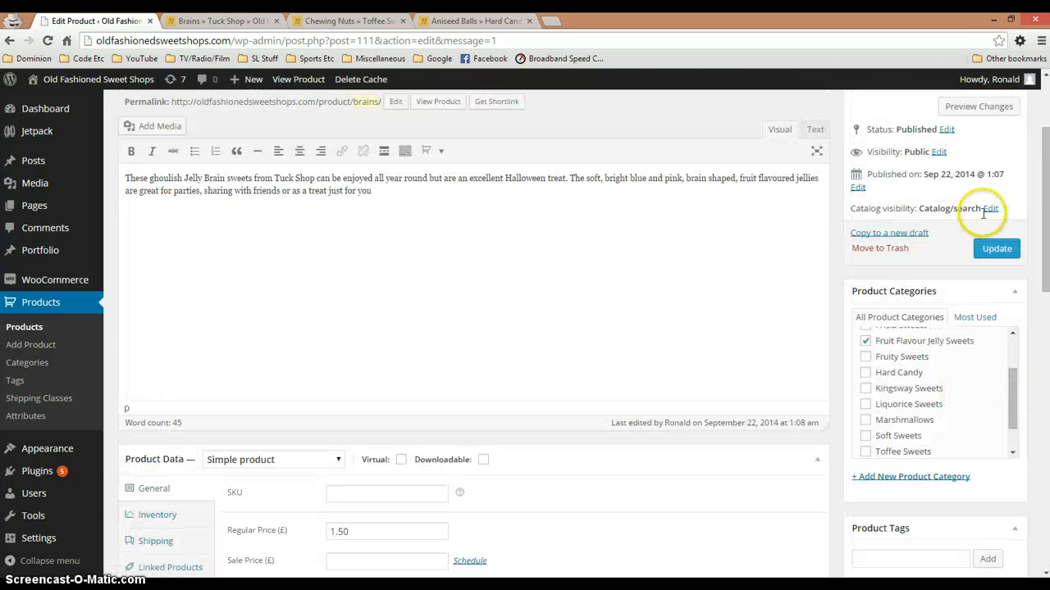
{"action": "left_click", "coordinate": [997, 248]}
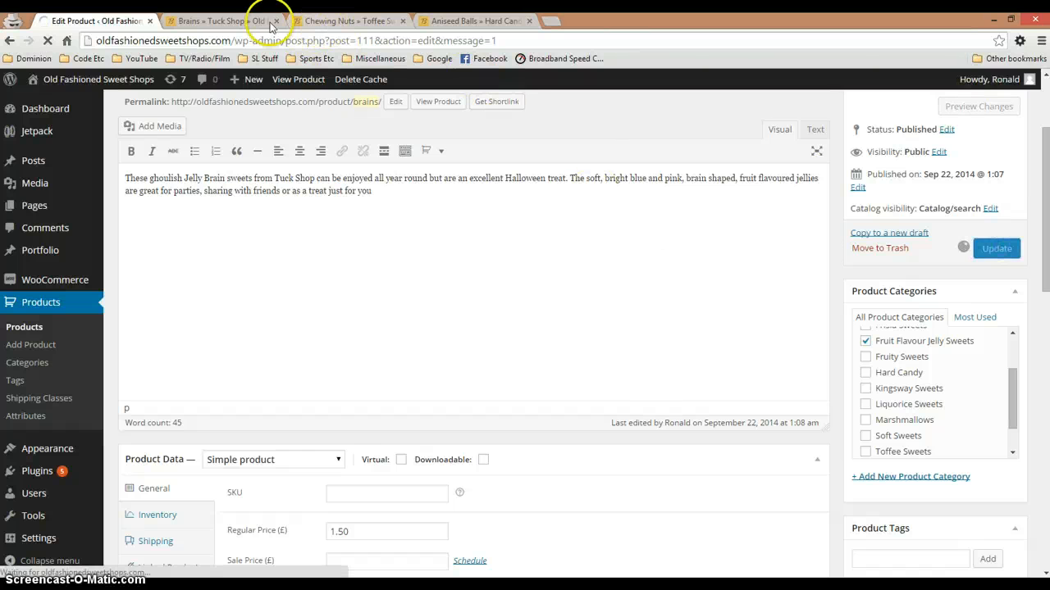
Reload the Brains shop page and compare its Product Description text with the main description in the product editor
{"action": "left_click", "coordinate": [207, 22]}
{"action": "key", "text": "F5"}
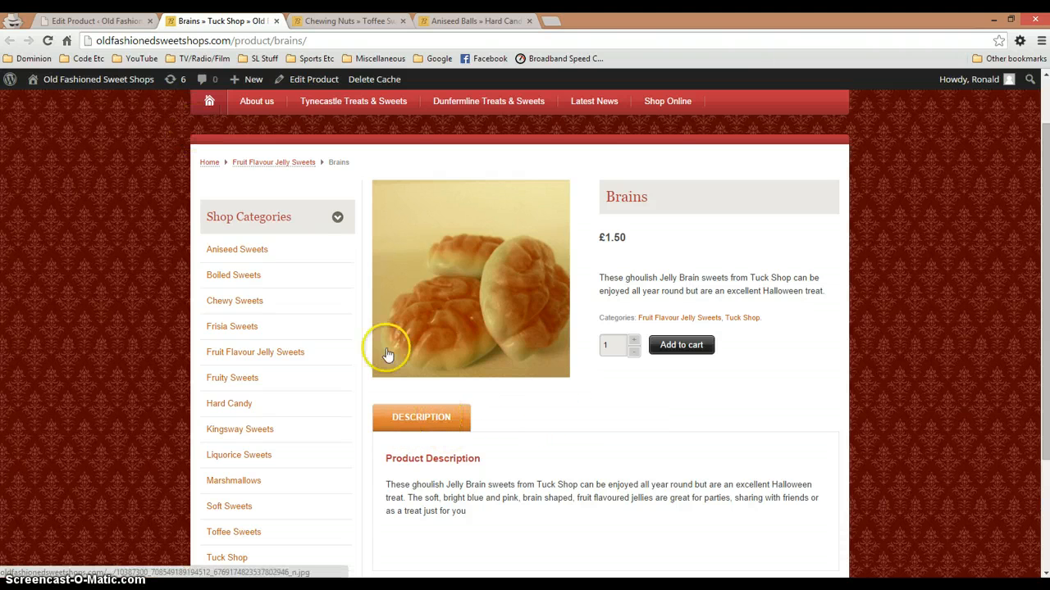
{"action": "left_click_drag", "start_coordinate": [412, 484], "coordinate": [464, 510]}
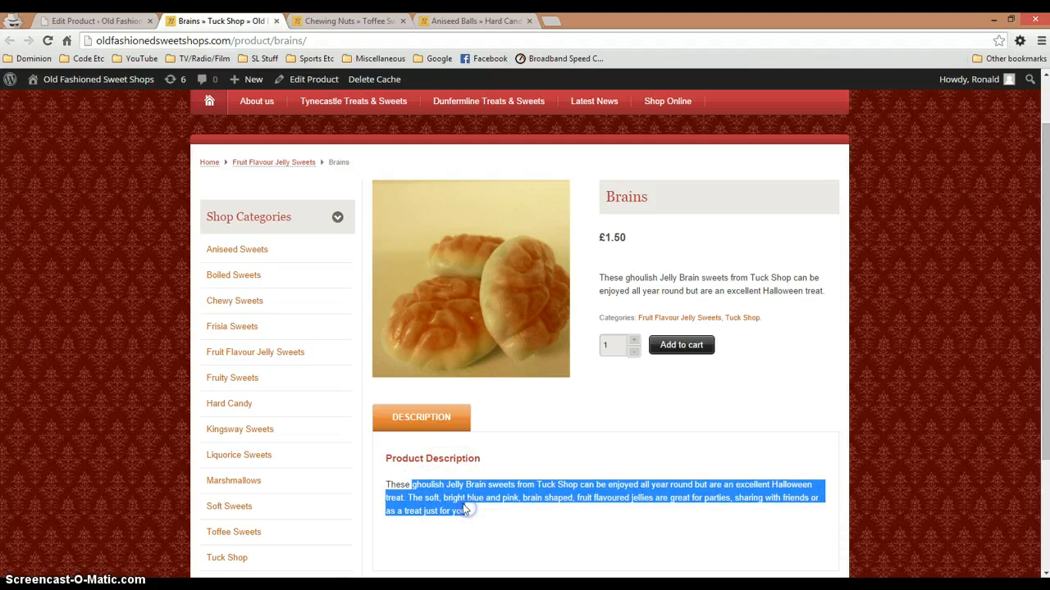
{"action": "left_click", "coordinate": [611, 291]}
{"action": "left_click_drag", "start_coordinate": [425, 480], "coordinate": [447, 509]}
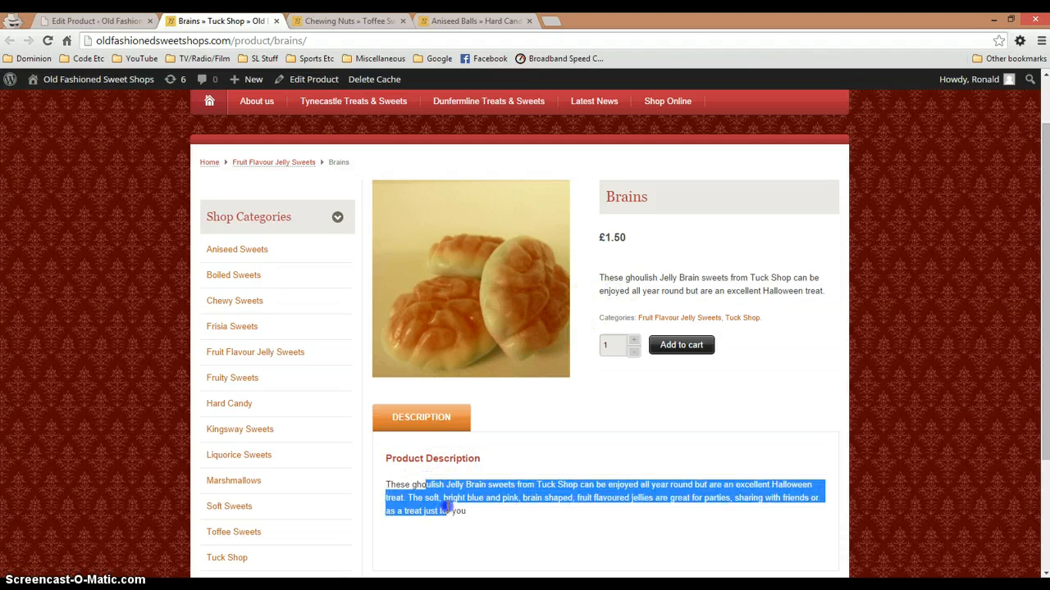
{"action": "left_click", "coordinate": [99, 21]}
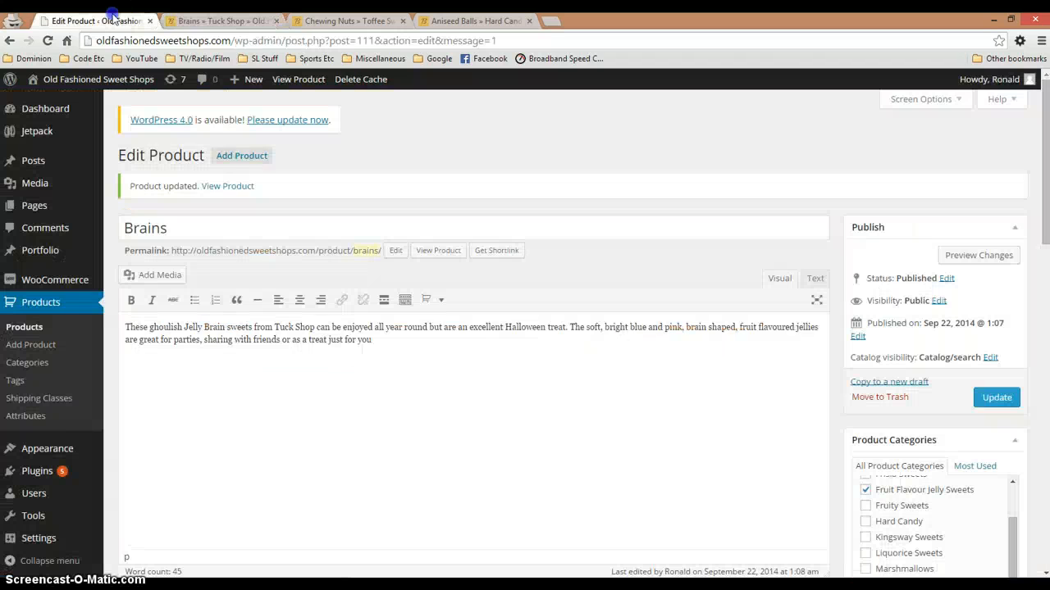
{"action": "left_click_drag", "start_coordinate": [398, 346], "coordinate": [82, 329]}
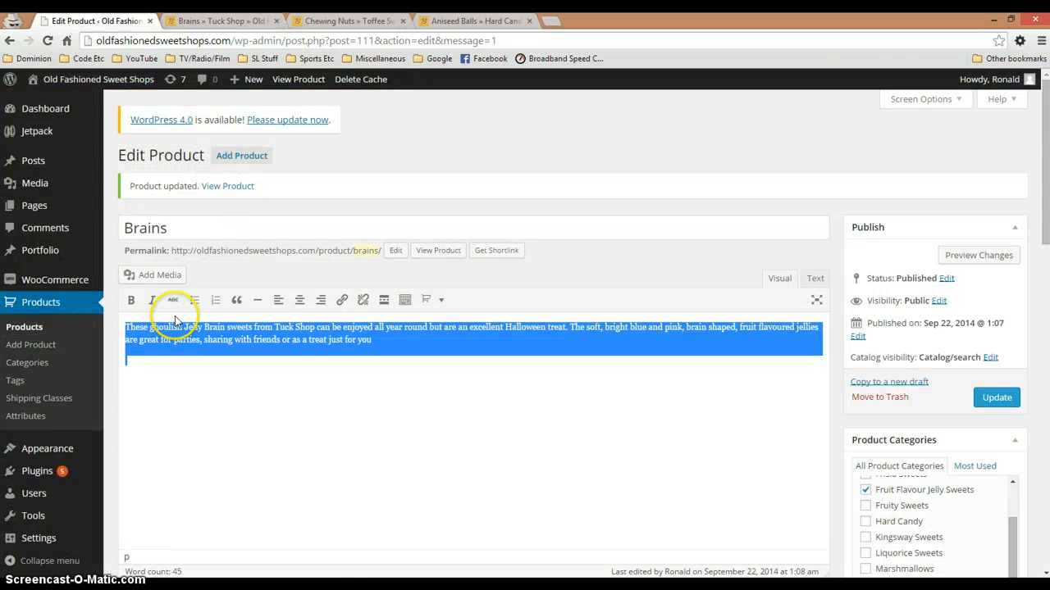
{"action": "left_click", "coordinate": [236, 18]}
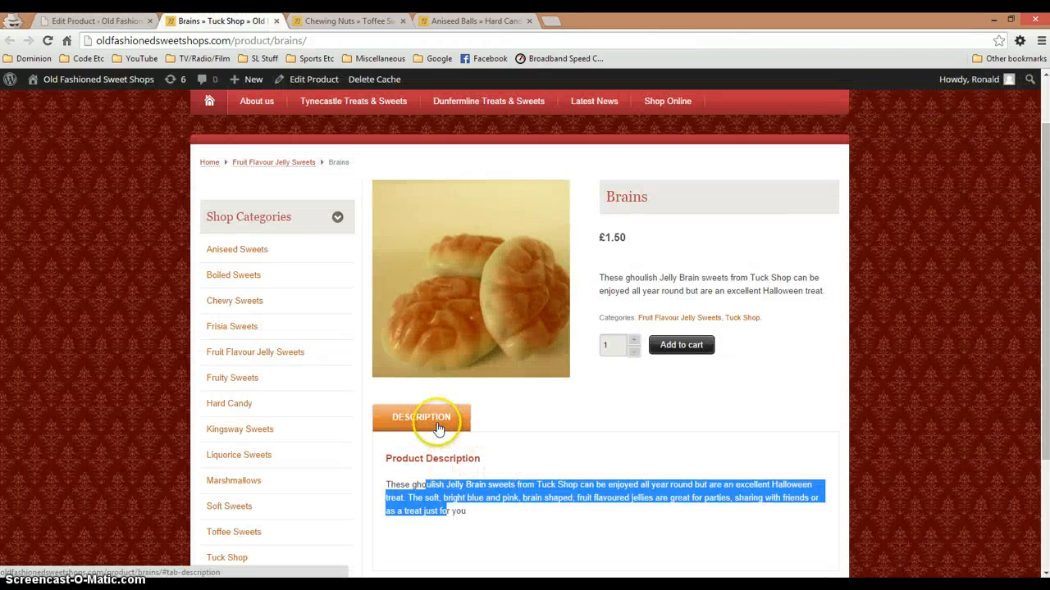
Examine the ingredients and allergy details under Additional Information on the Aniseed Balls shop page
{"action": "left_click", "coordinate": [455, 20]}
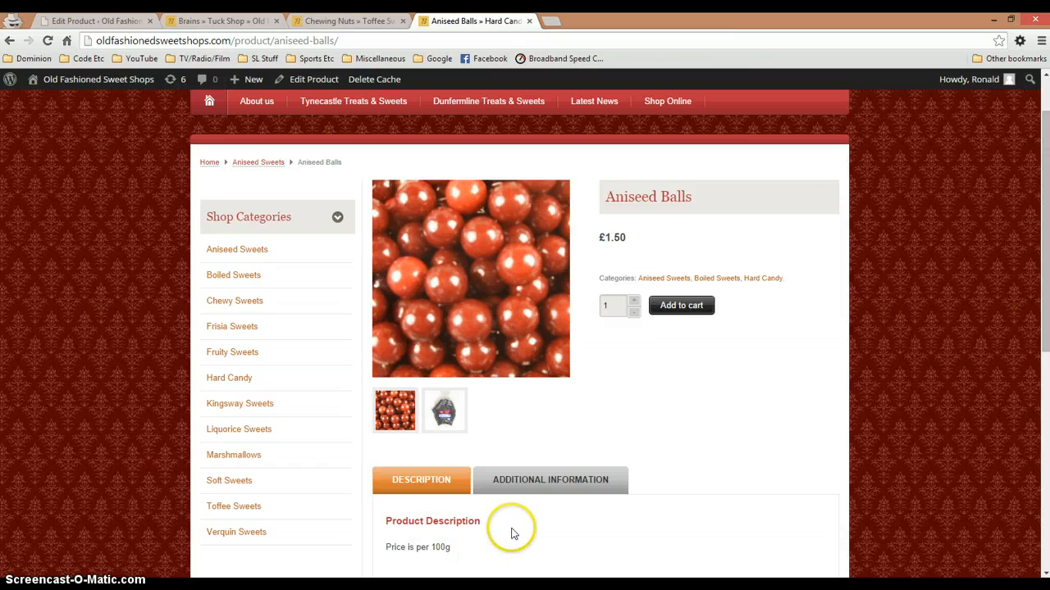
{"action": "left_click", "coordinate": [539, 487]}
{"action": "scroll", "coordinate": [539, 500], "scroll_direction": "down", "scroll_amount": 2}
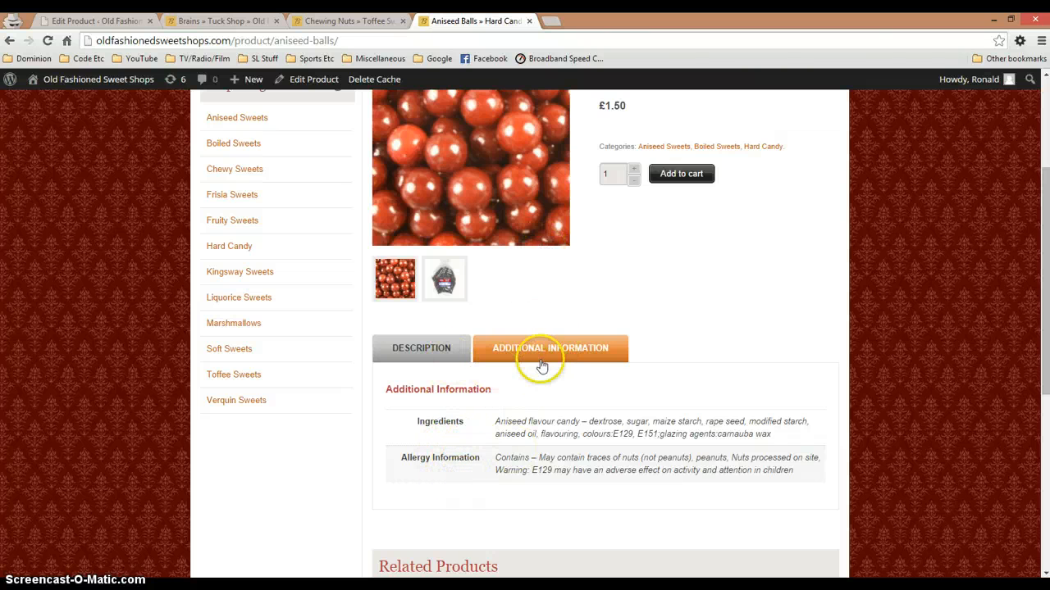
Review the Brains product's Advanced and Shipping settings and the available product types, keeping Simple product
{"action": "left_click", "coordinate": [102, 21]}
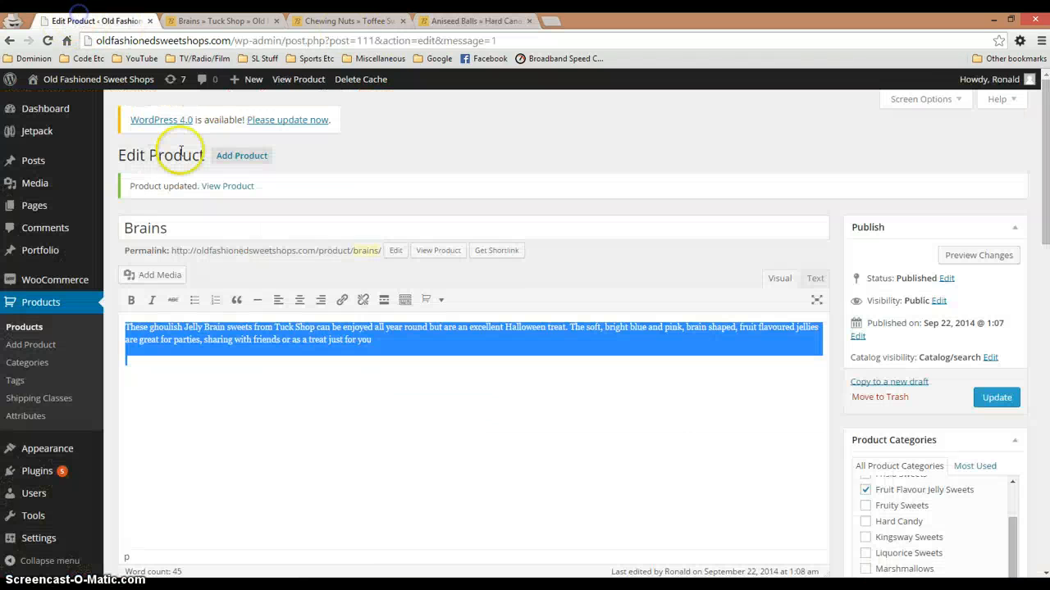
{"action": "scroll", "coordinate": [271, 246], "scroll_direction": "down", "scroll_amount": 4}
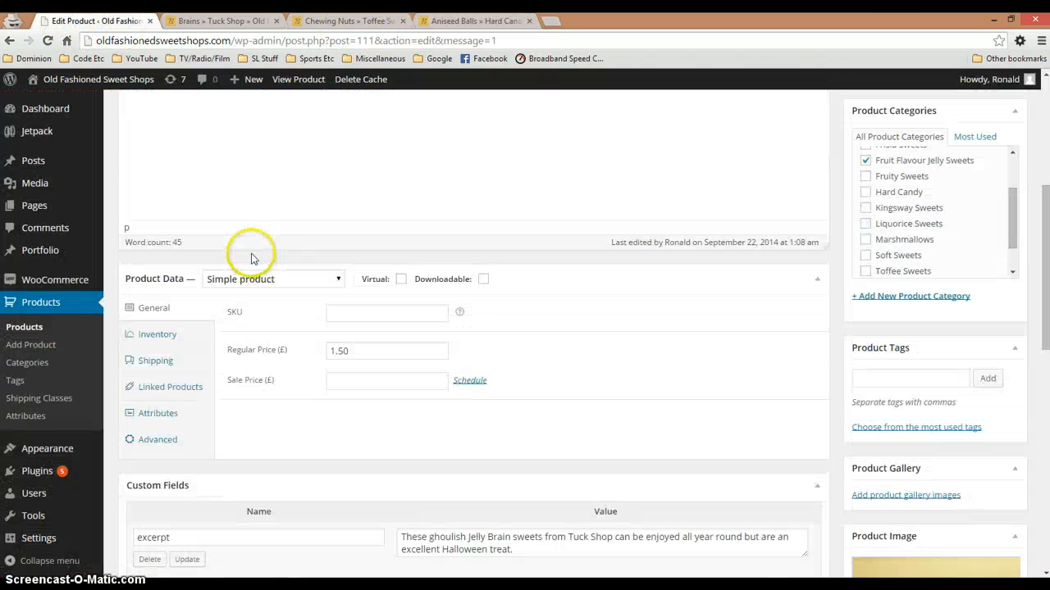
{"action": "left_click", "coordinate": [163, 443]}
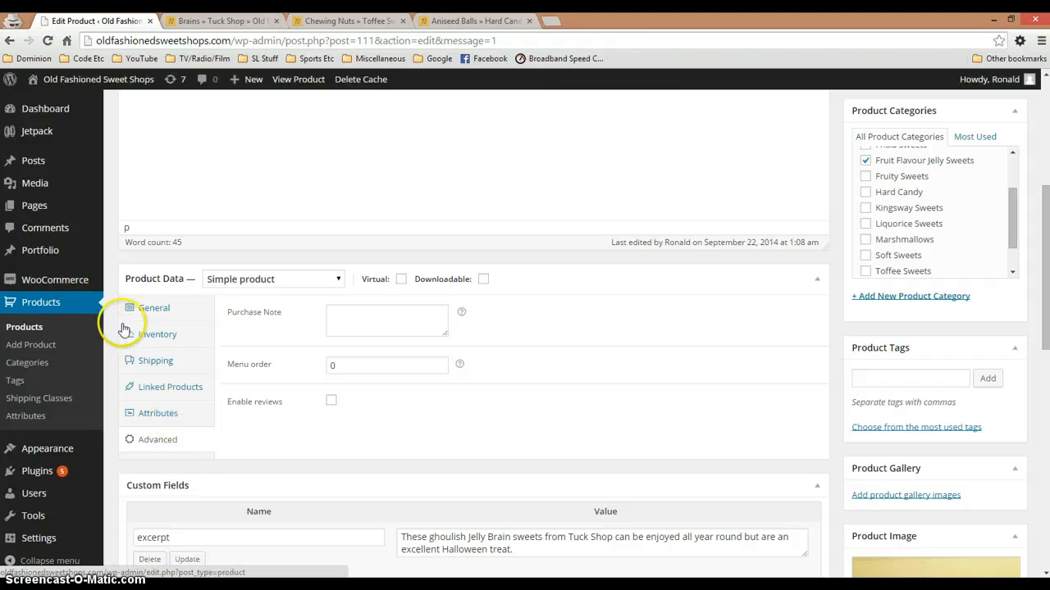
{"action": "left_click", "coordinate": [166, 365]}
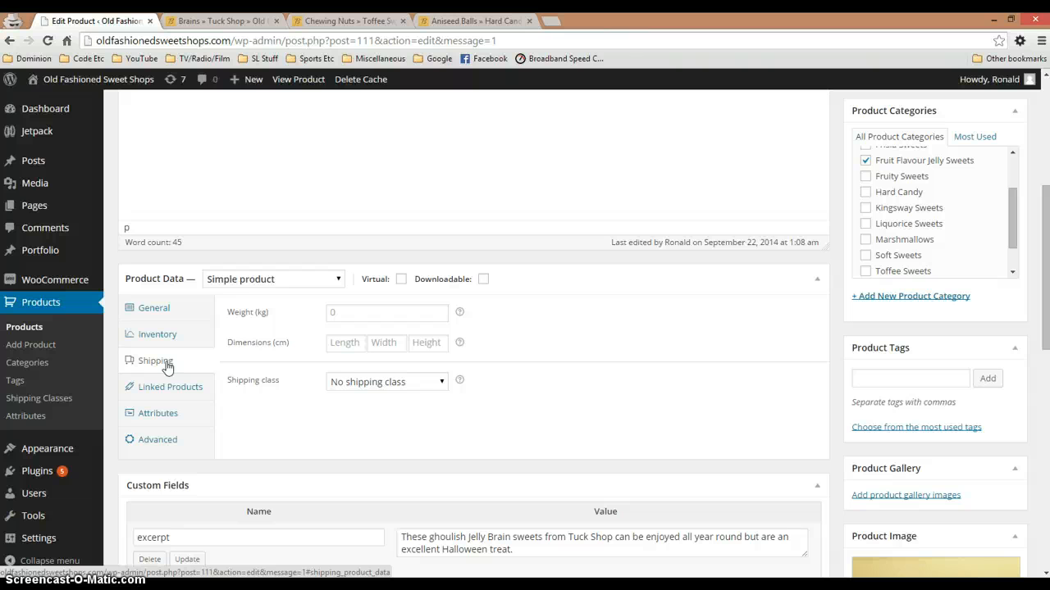
{"action": "left_click", "coordinate": [171, 344]}
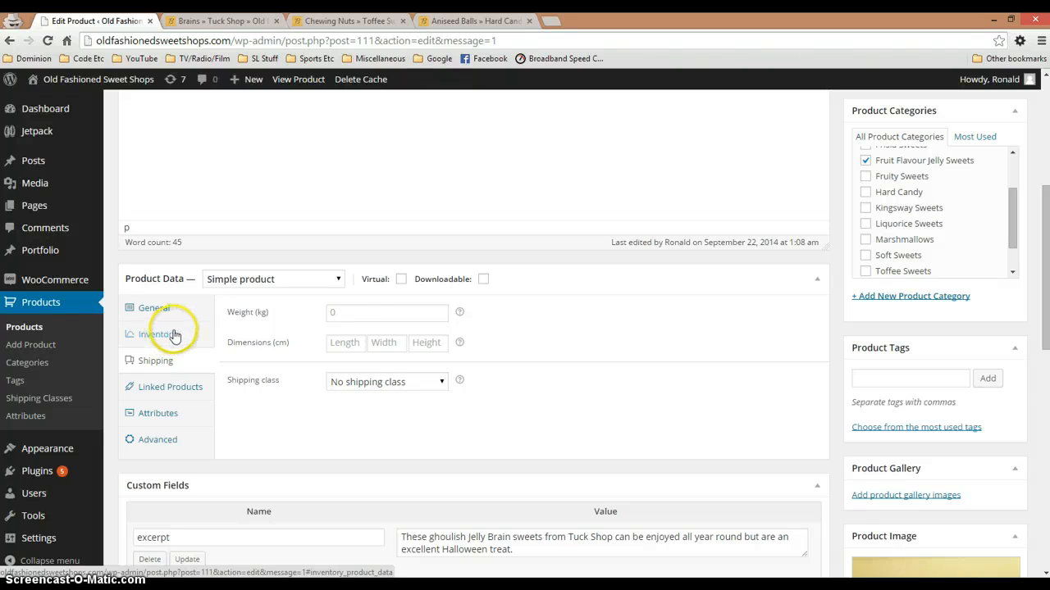
{"action": "left_click", "coordinate": [358, 315]}
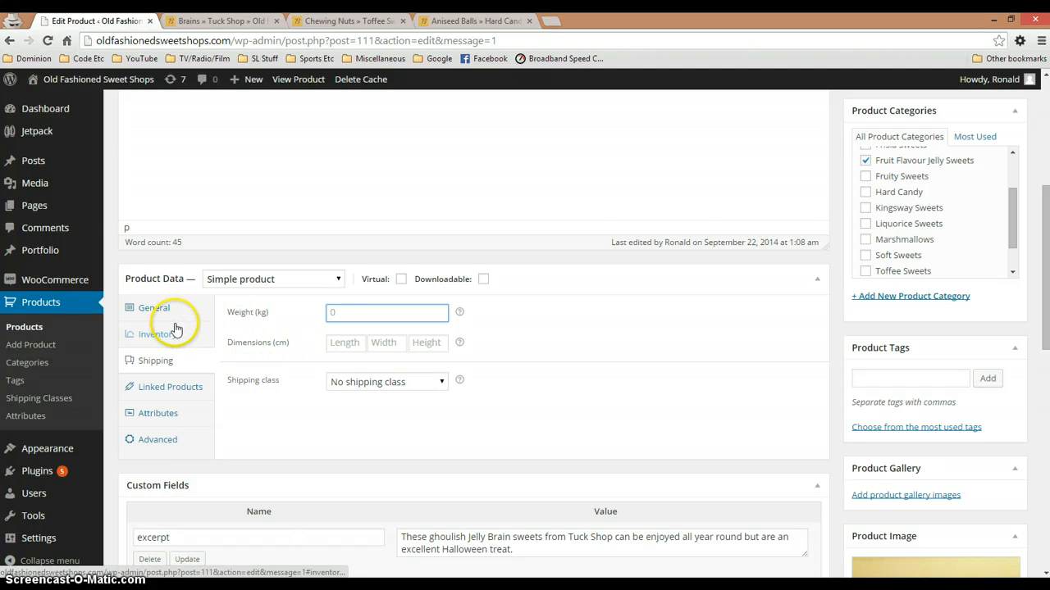
{"action": "left_click", "coordinate": [261, 280]}
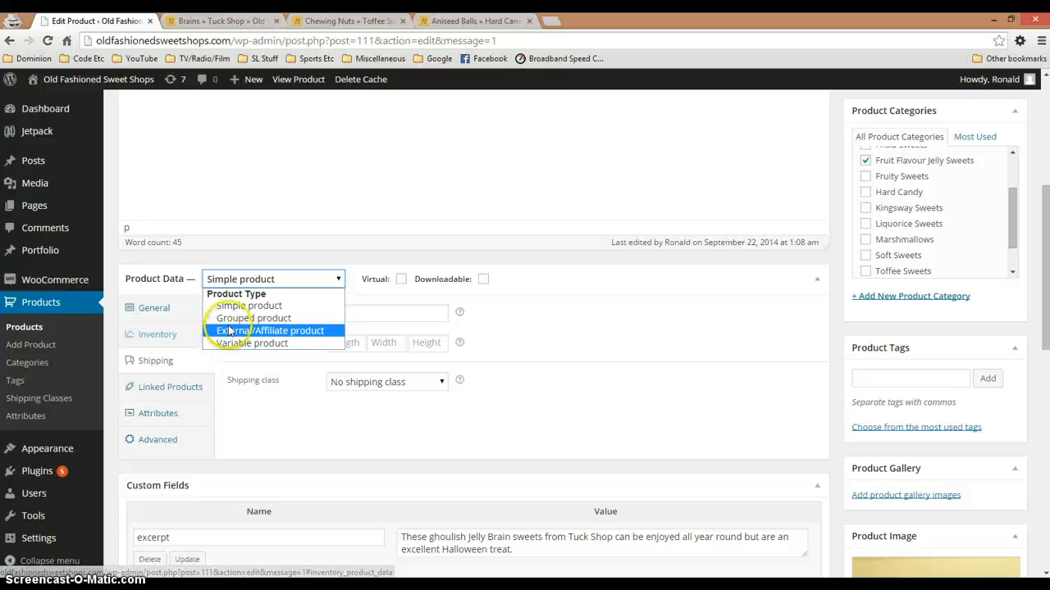
{"action": "left_click", "coordinate": [241, 306]}
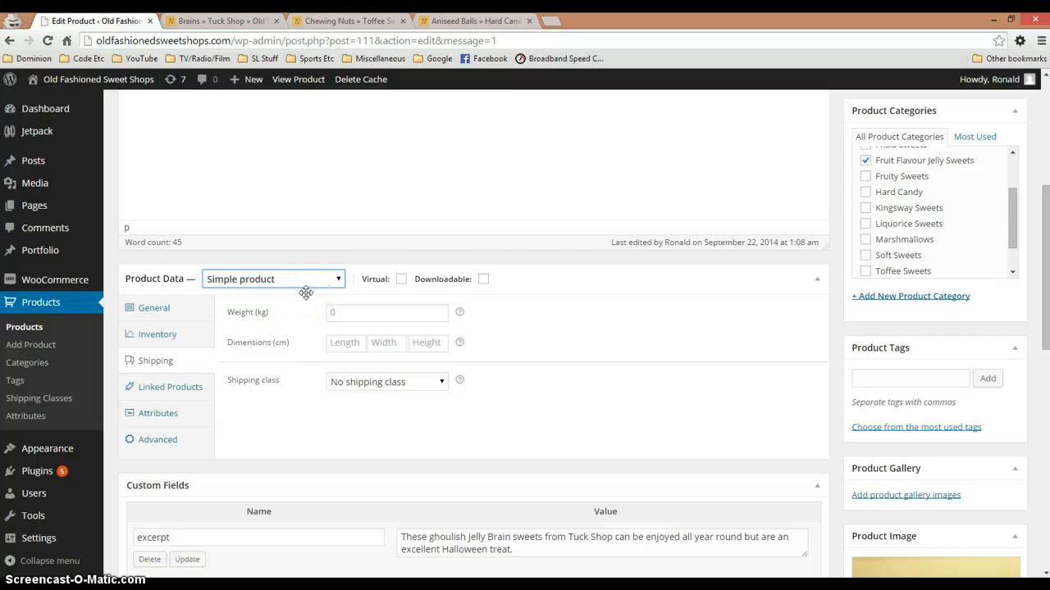
Review the Brains product's short description, custom fields and available attribute choices without adding an attribute
{"action": "scroll", "coordinate": [312, 291], "scroll_direction": "up", "scroll_amount": 3}
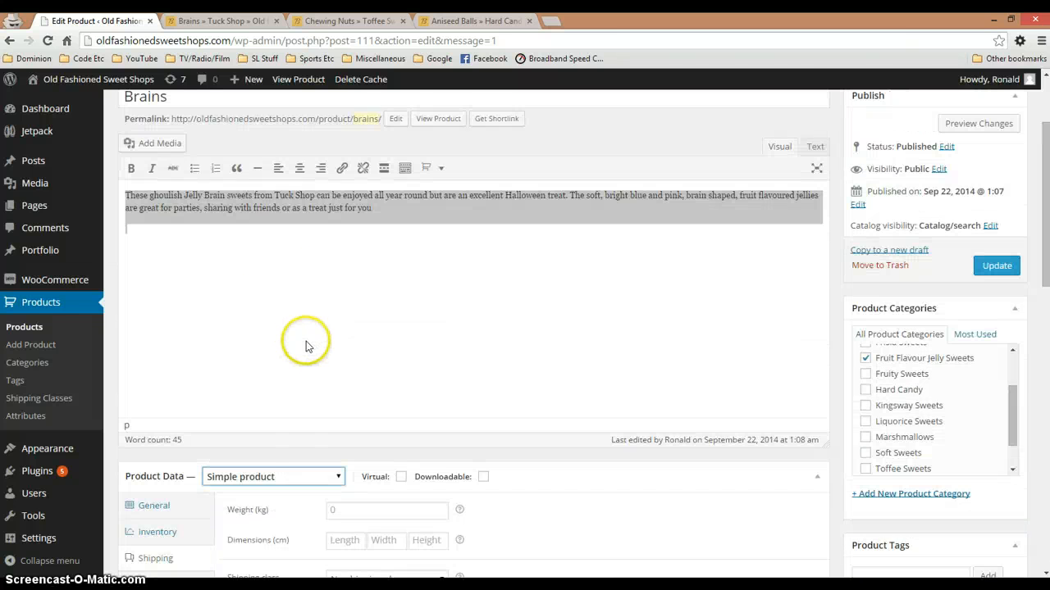
{"action": "scroll", "coordinate": [253, 176], "scroll_direction": "down", "scroll_amount": 12}
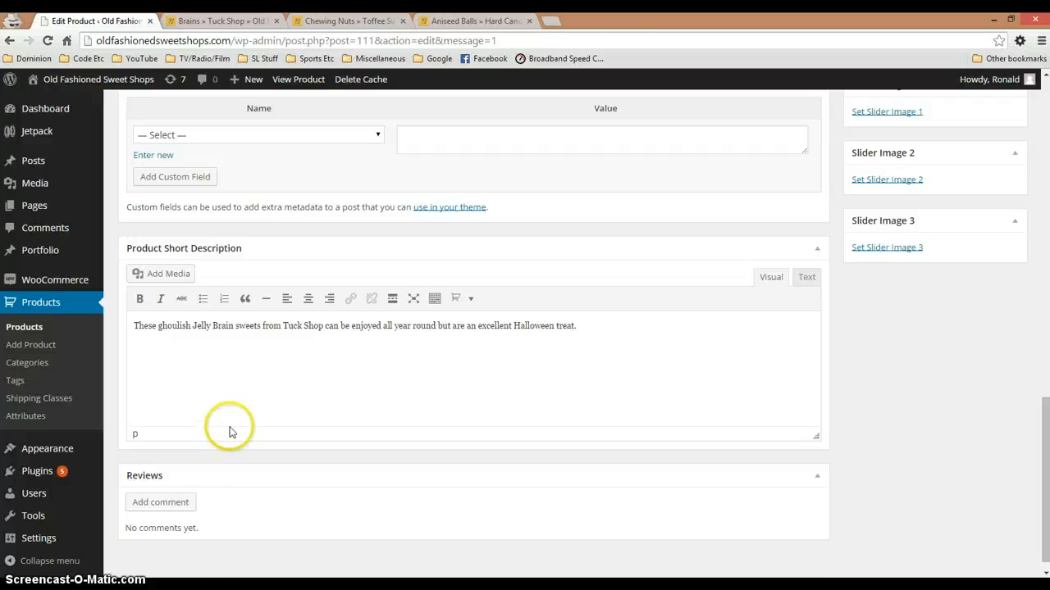
{"action": "scroll", "coordinate": [229, 432], "scroll_direction": "up", "scroll_amount": 3}
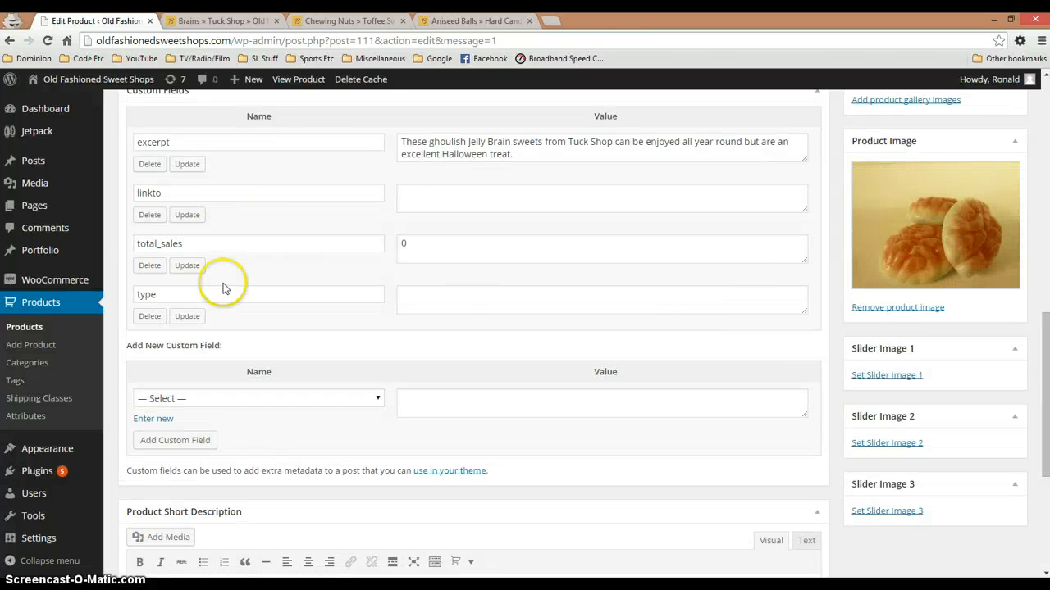
{"action": "scroll", "coordinate": [226, 297], "scroll_direction": "up", "scroll_amount": 3}
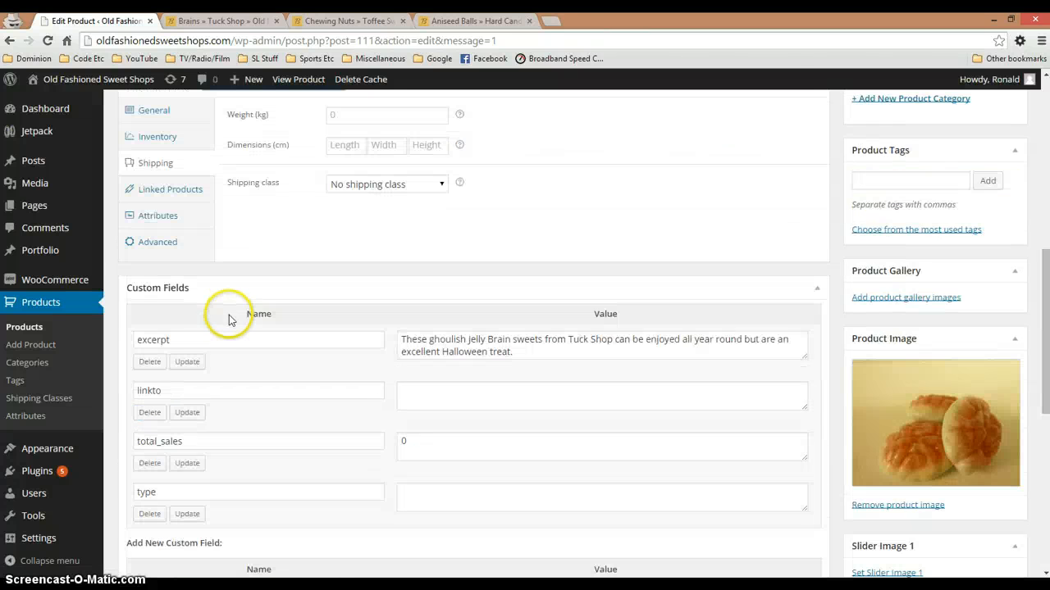
{"action": "left_click", "coordinate": [164, 216]}
{"action": "left_click", "coordinate": [693, 141]}
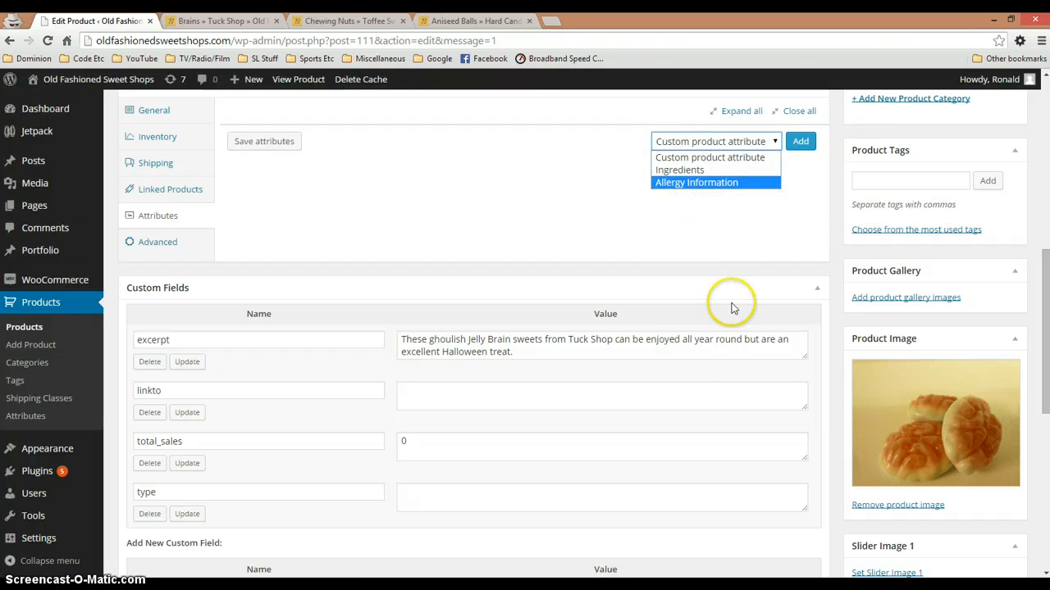
{"action": "scroll", "coordinate": [733, 311], "scroll_direction": "up", "scroll_amount": 1}
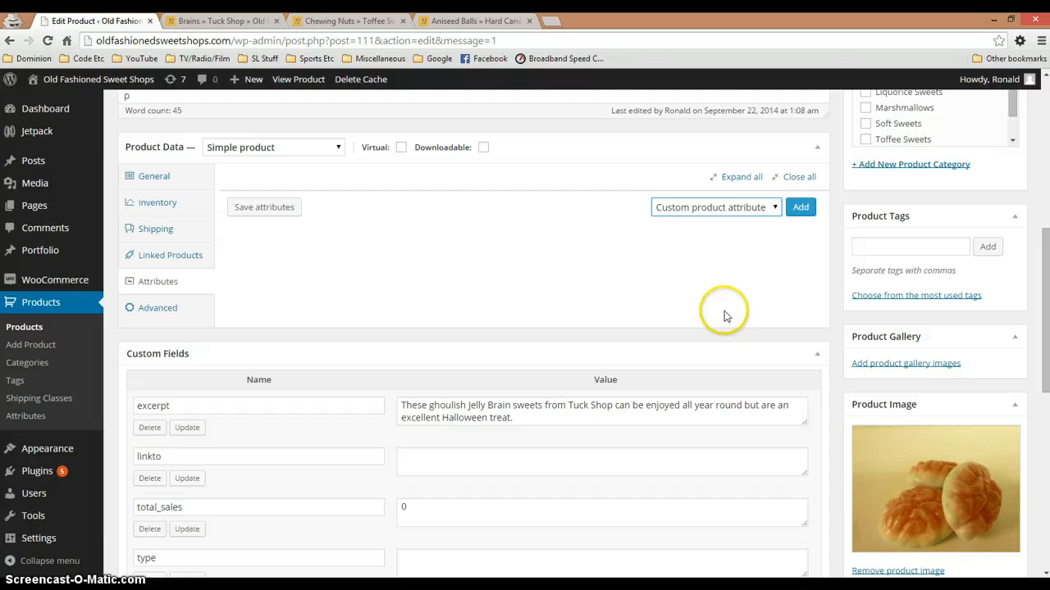
{"action": "scroll", "coordinate": [214, 475], "scroll_direction": "down", "scroll_amount": 3}
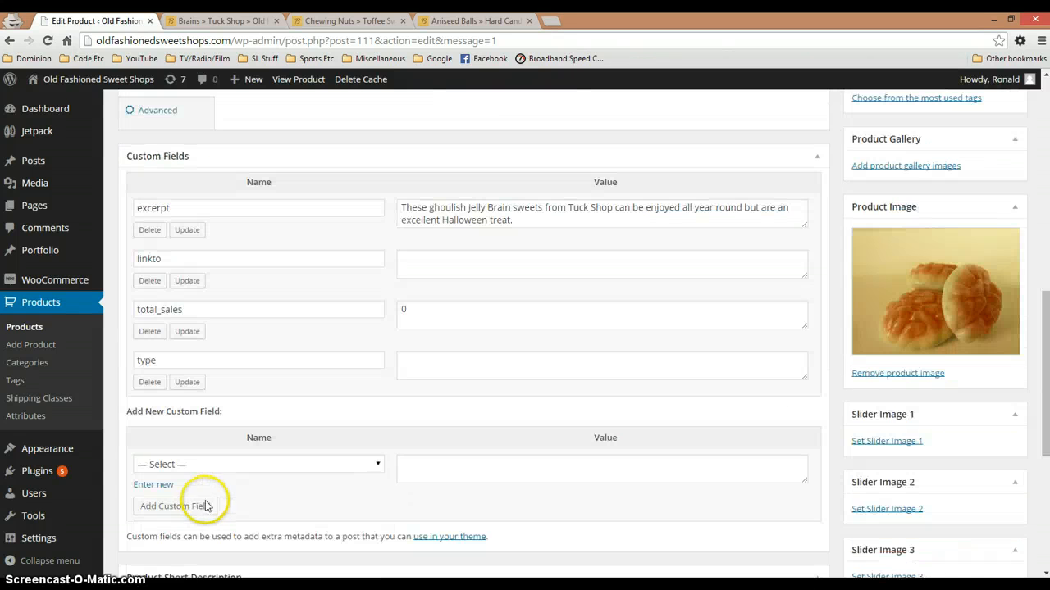
{"action": "scroll", "coordinate": [208, 504], "scroll_direction": "down", "scroll_amount": 3}
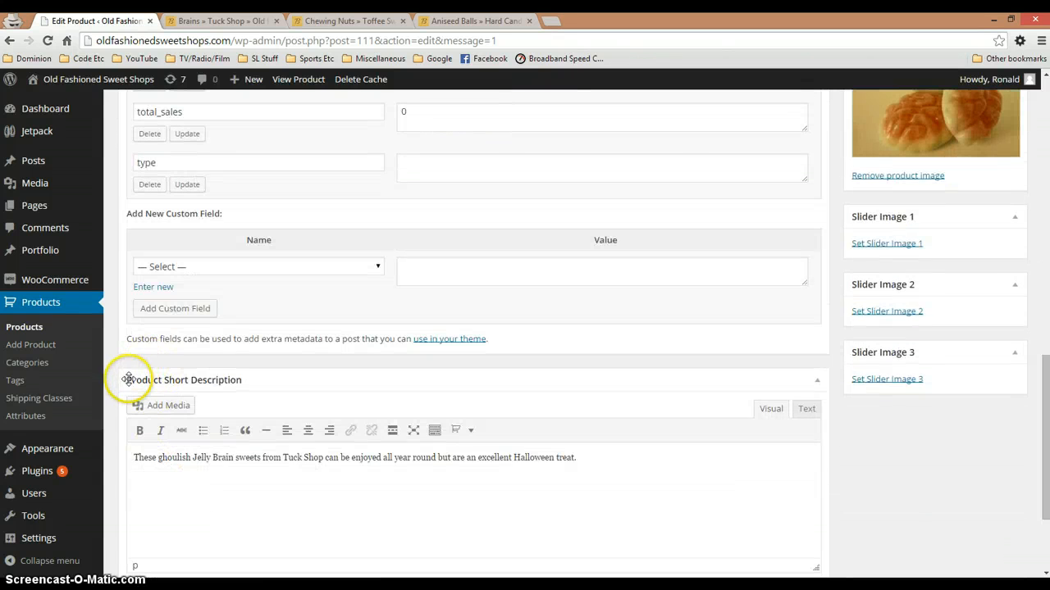
{"action": "scroll", "coordinate": [309, 402], "scroll_direction": "up", "scroll_amount": 5}
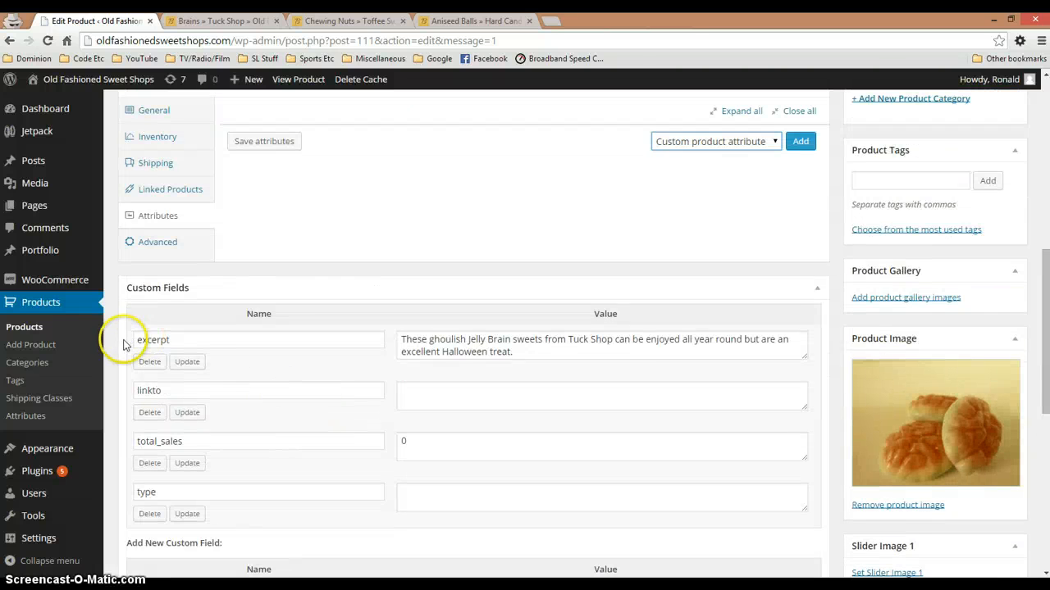
Compare the Brains product's excerpt custom field with its Product Short Description, and look over the gallery and slider image options
{"action": "left_click_drag", "start_coordinate": [518, 351], "coordinate": [394, 338]}
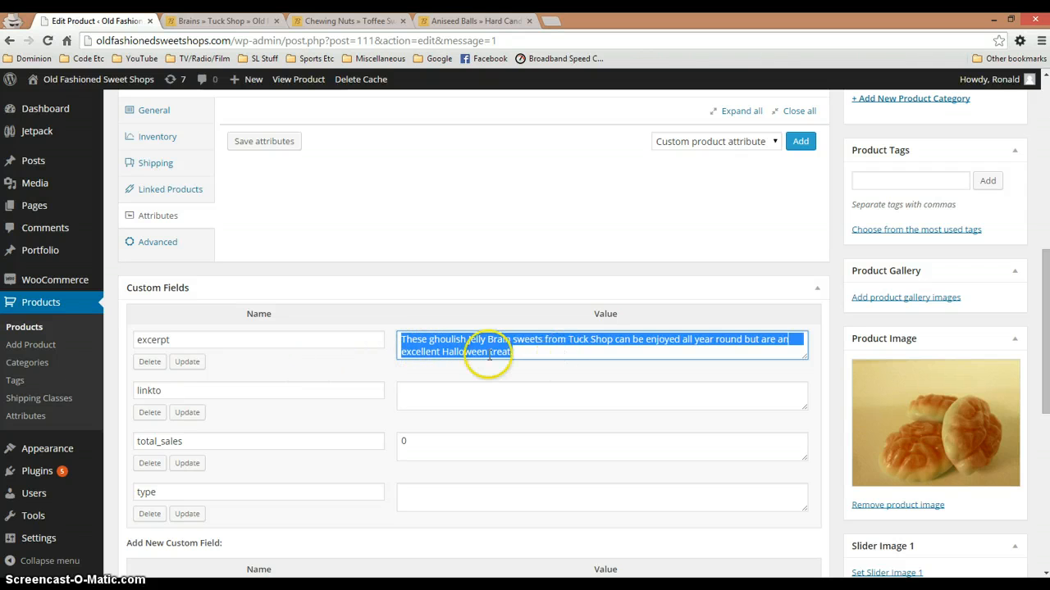
{"action": "scroll", "coordinate": [417, 354], "scroll_direction": "down", "scroll_amount": 5}
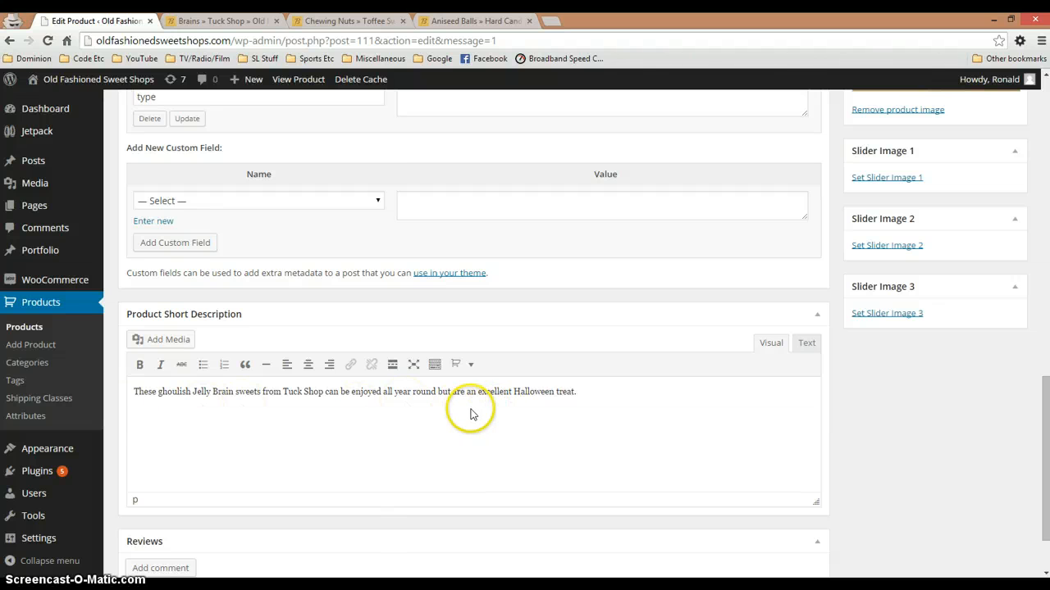
{"action": "scroll", "coordinate": [492, 410], "scroll_direction": "up", "scroll_amount": 2}
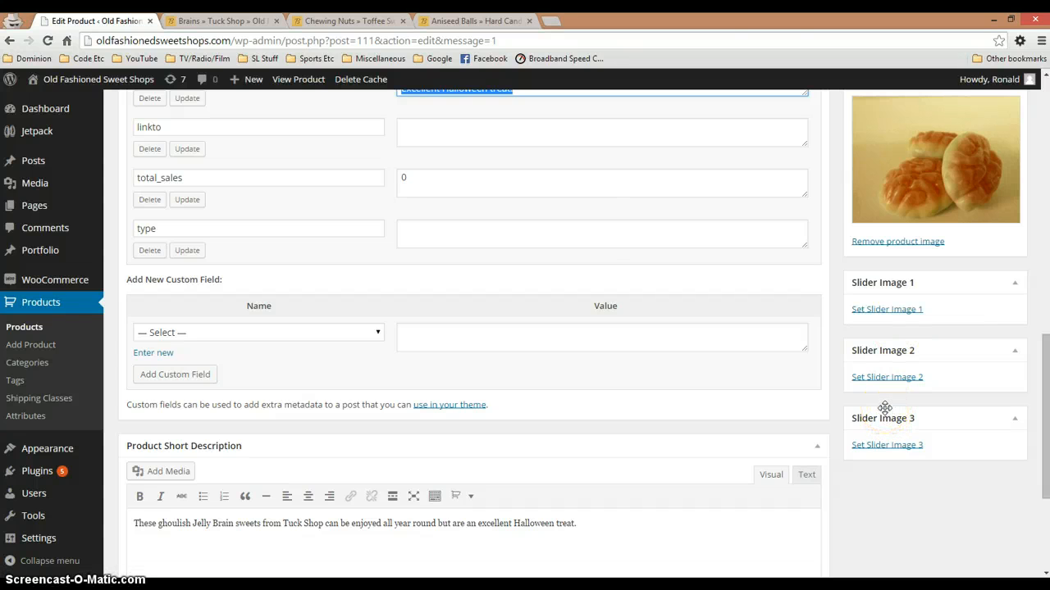
{"action": "scroll", "coordinate": [884, 405], "scroll_direction": "up", "scroll_amount": 2}
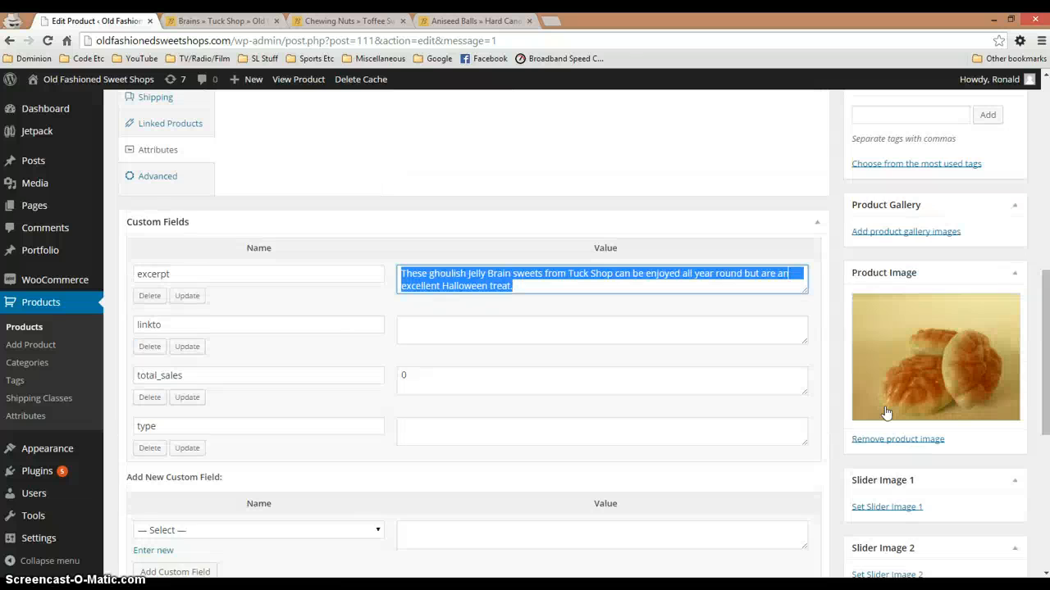
{"action": "left_click", "coordinate": [773, 309]}
{"action": "scroll", "coordinate": [773, 309], "scroll_direction": "up", "scroll_amount": 1}
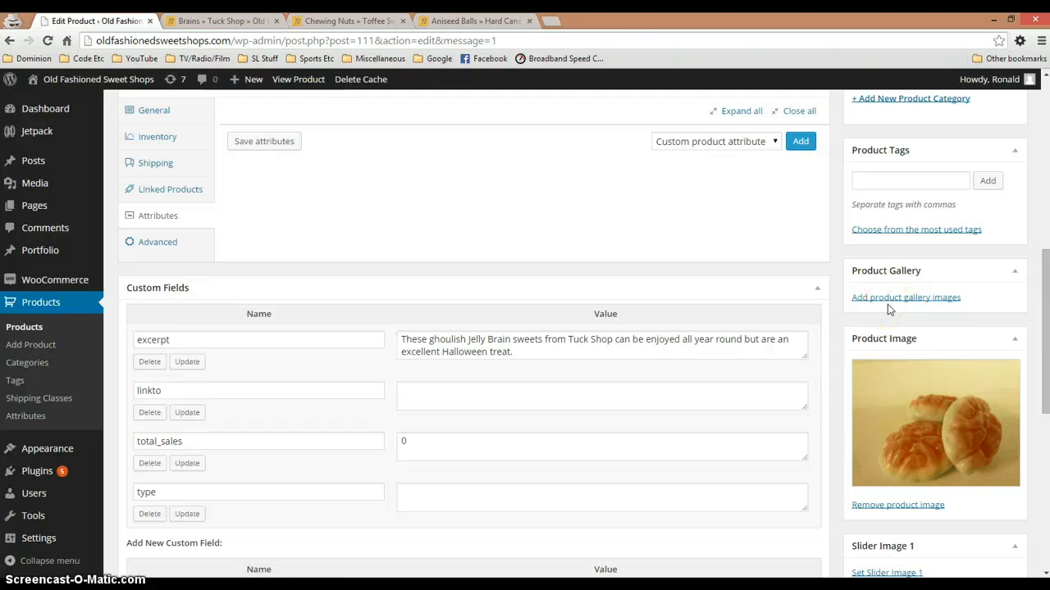
{"action": "left_click", "coordinate": [770, 438]}
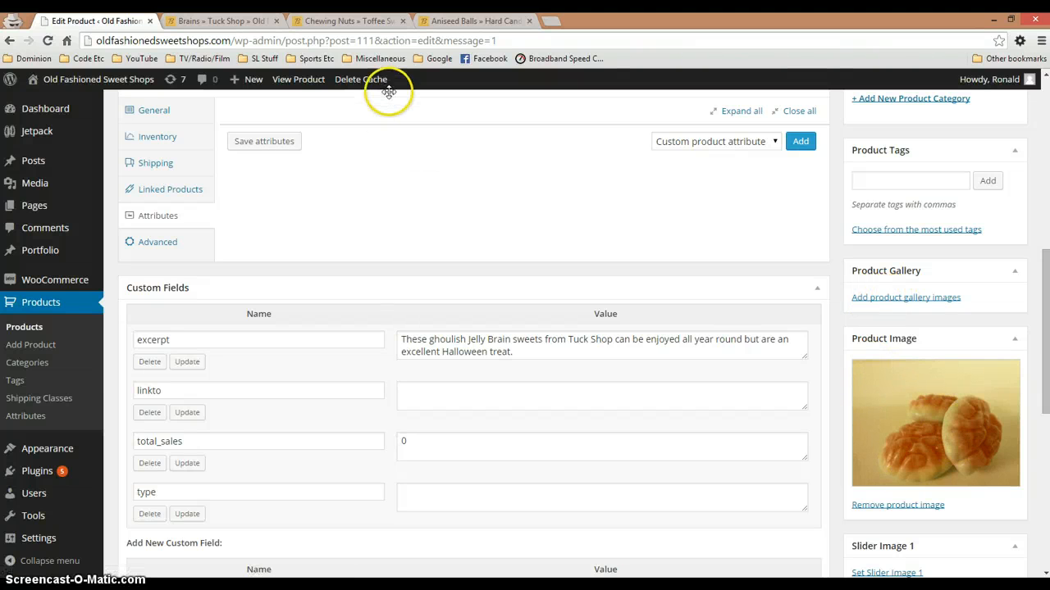
View both gallery images on the Aniseed Balls shop page at enlarged size, starting with the bag photo, and close each one
{"action": "left_click", "coordinate": [443, 21]}
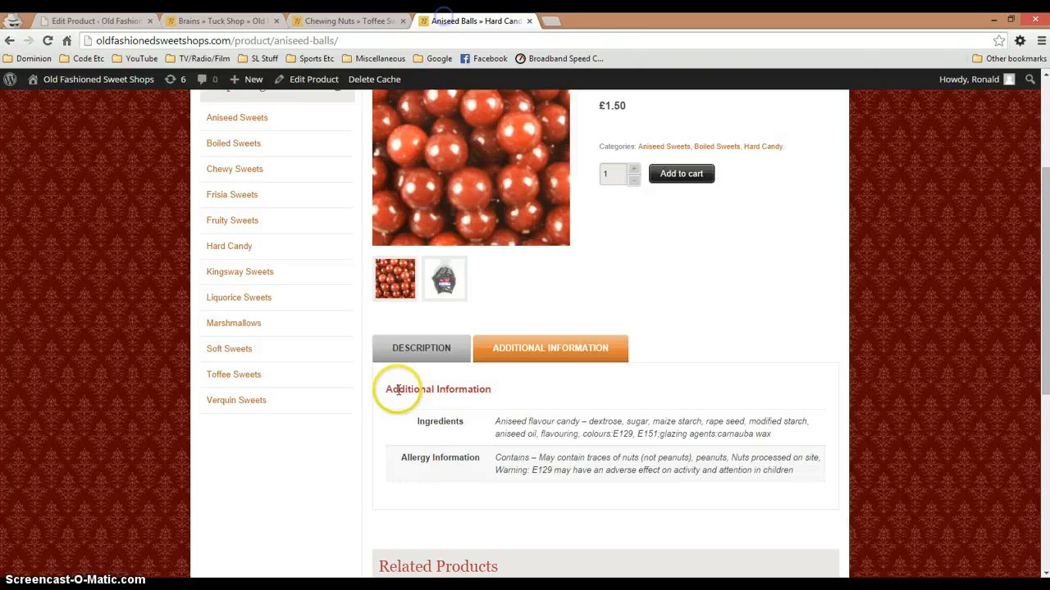
{"action": "left_click", "coordinate": [444, 295]}
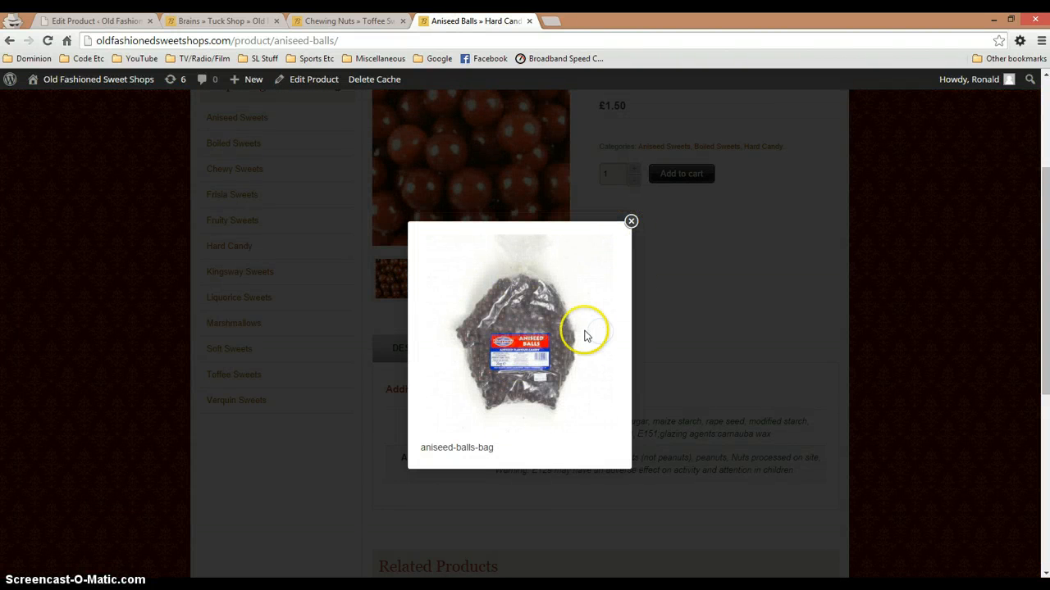
{"action": "left_click", "coordinate": [629, 223]}
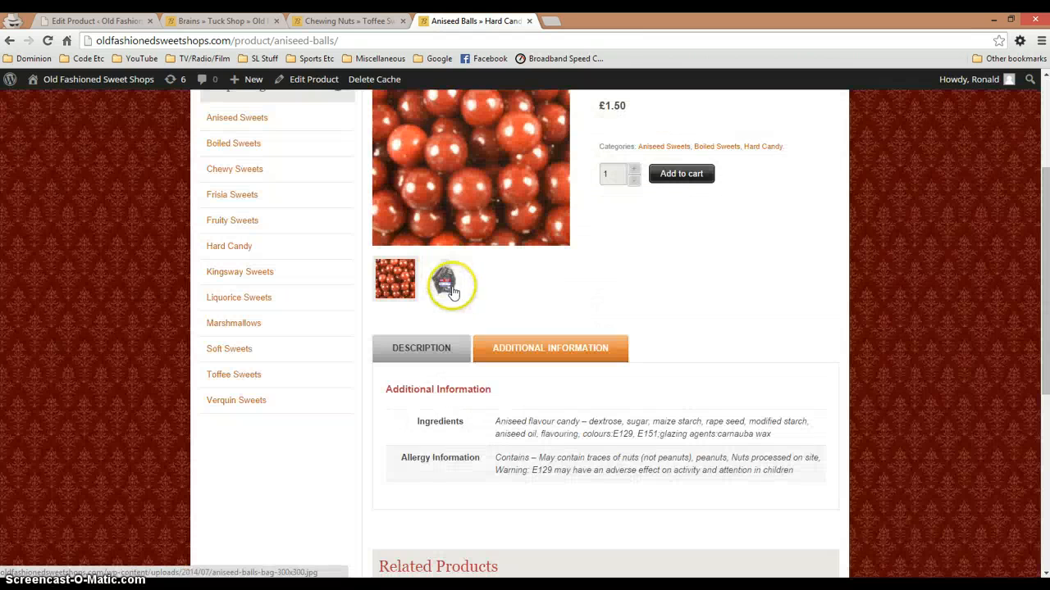
{"action": "left_click", "coordinate": [397, 279]}
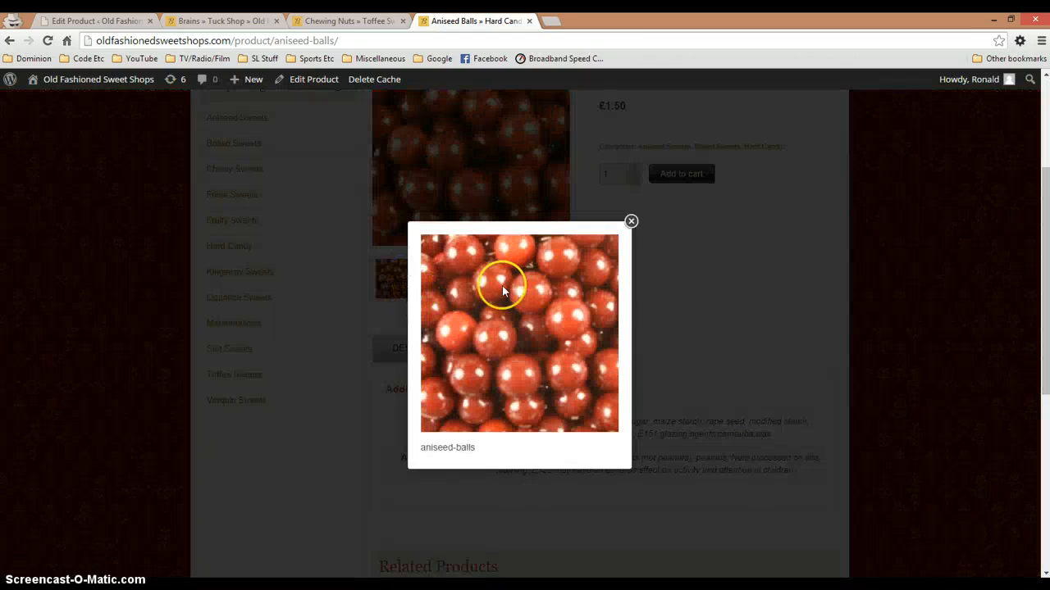
{"action": "left_click", "coordinate": [629, 221]}
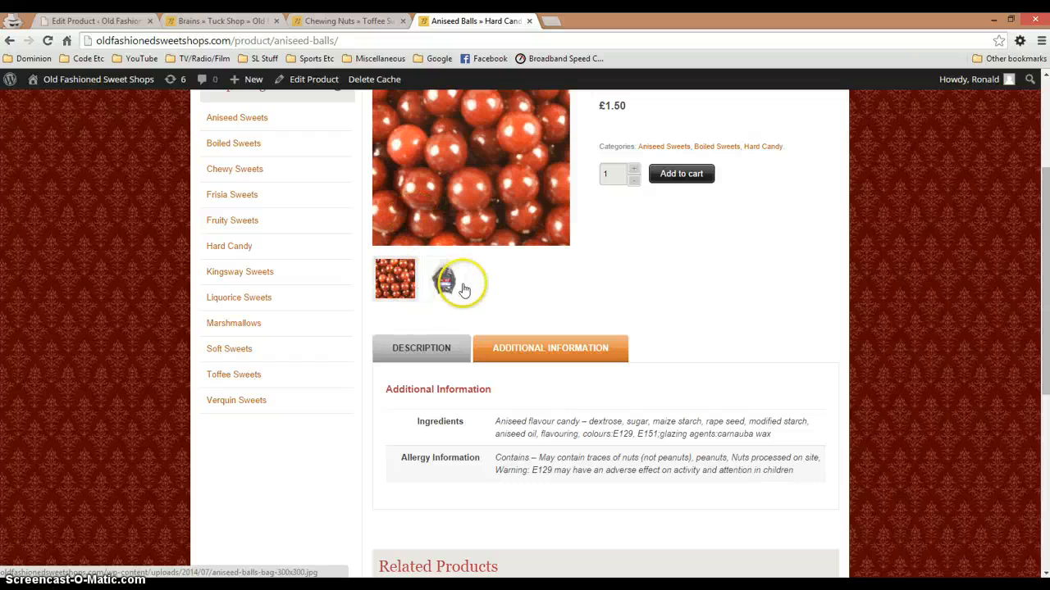
Compare the Chewing Nuts shop page's image, additional information and related products with the Brains product's image settings
{"action": "left_click", "coordinate": [292, 25]}
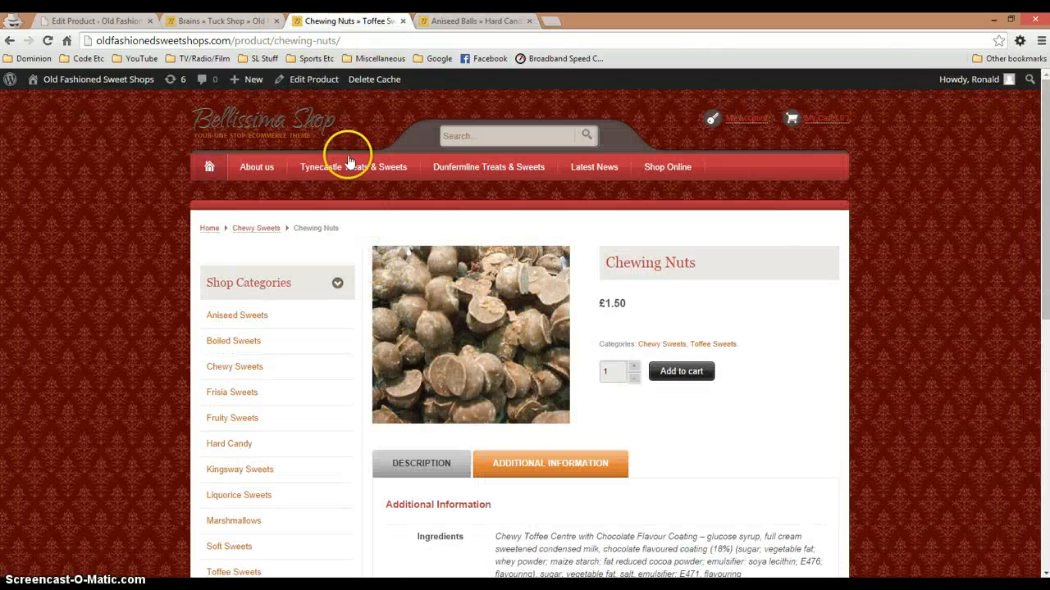
{"action": "left_click", "coordinate": [78, 21]}
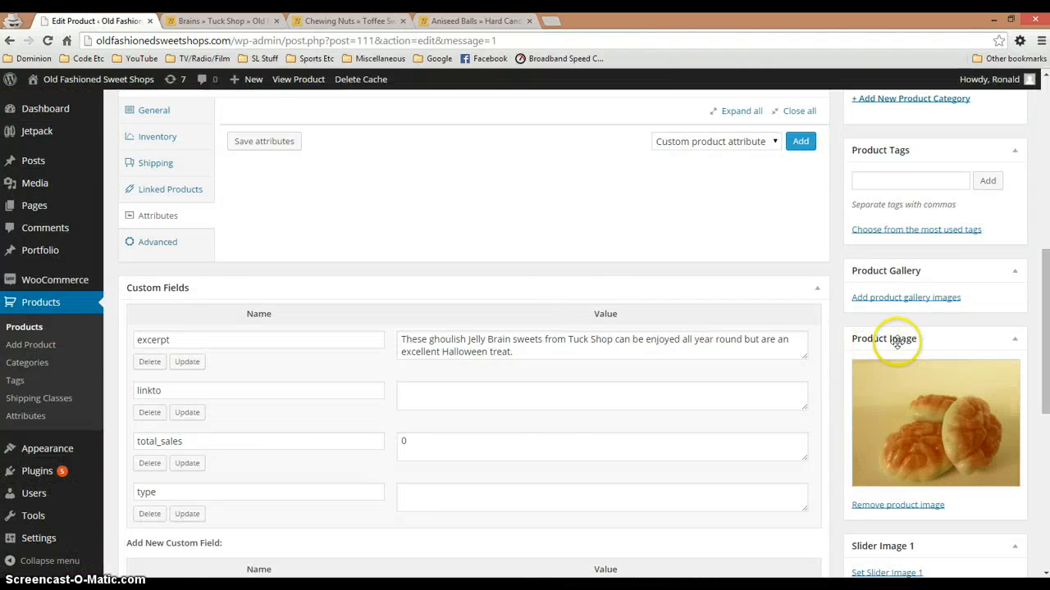
{"action": "left_click", "coordinate": [472, 21]}
{"action": "left_click", "coordinate": [292, 20]}
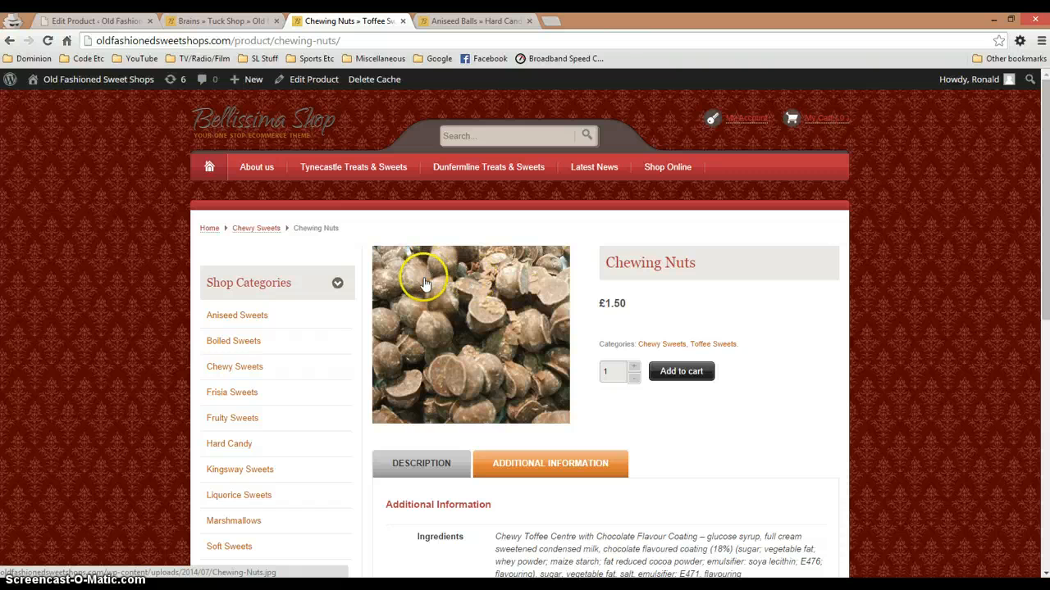
{"action": "scroll", "coordinate": [436, 361], "scroll_direction": "down", "scroll_amount": 5}
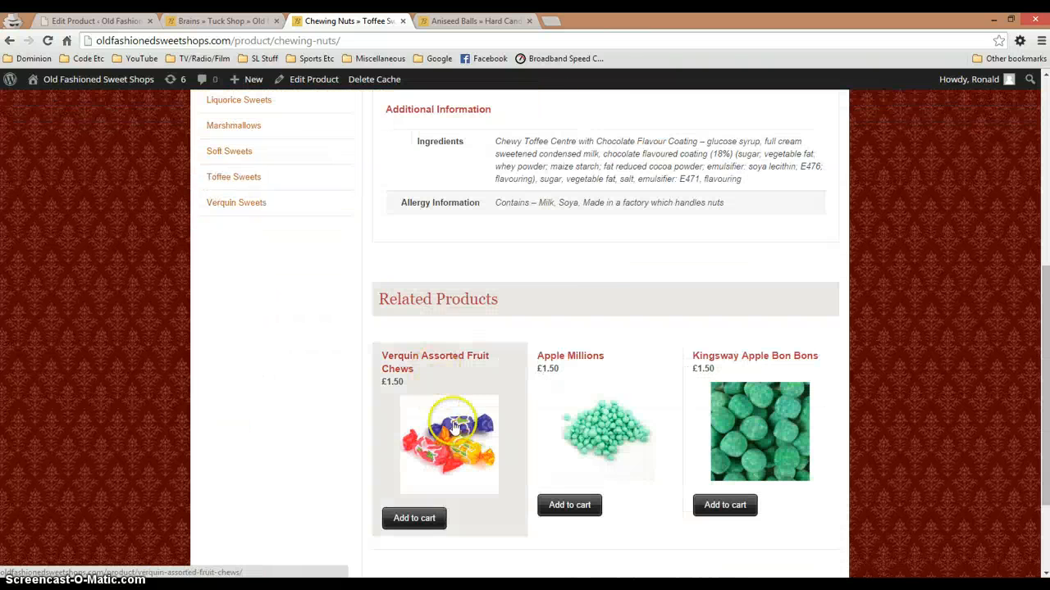
{"action": "scroll", "coordinate": [484, 439], "scroll_direction": "down", "scroll_amount": 2}
{"action": "scroll", "coordinate": [405, 183], "scroll_direction": "up", "scroll_amount": 7}
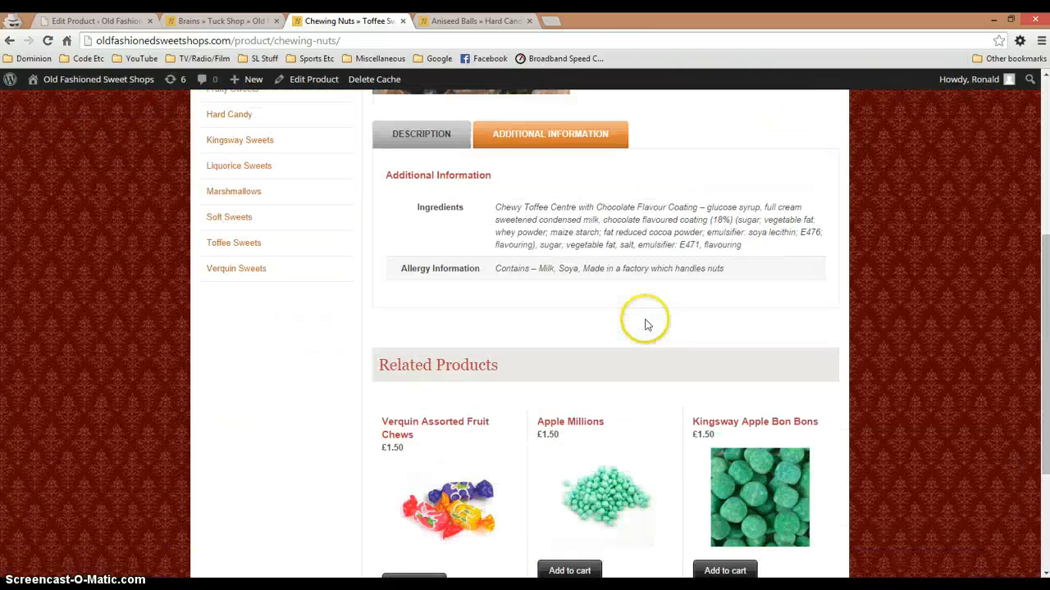
Open the shop's home page and examine the New Products section
{"action": "left_click", "coordinate": [213, 168]}
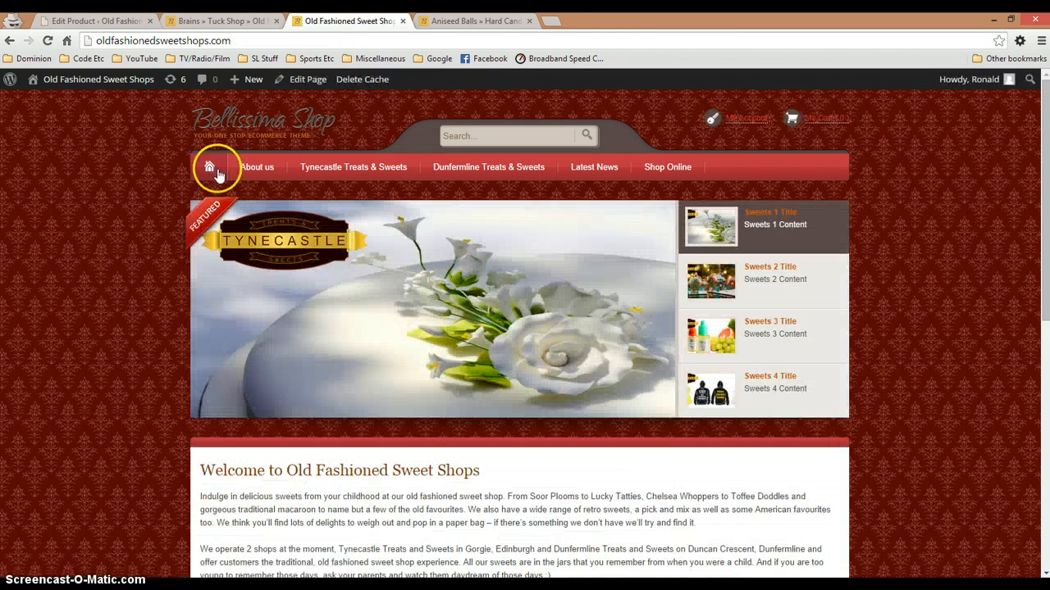
{"action": "scroll", "coordinate": [445, 239], "scroll_direction": "down", "scroll_amount": 2}
{"action": "scroll", "coordinate": [445, 240], "scroll_direction": "down", "scroll_amount": 2}
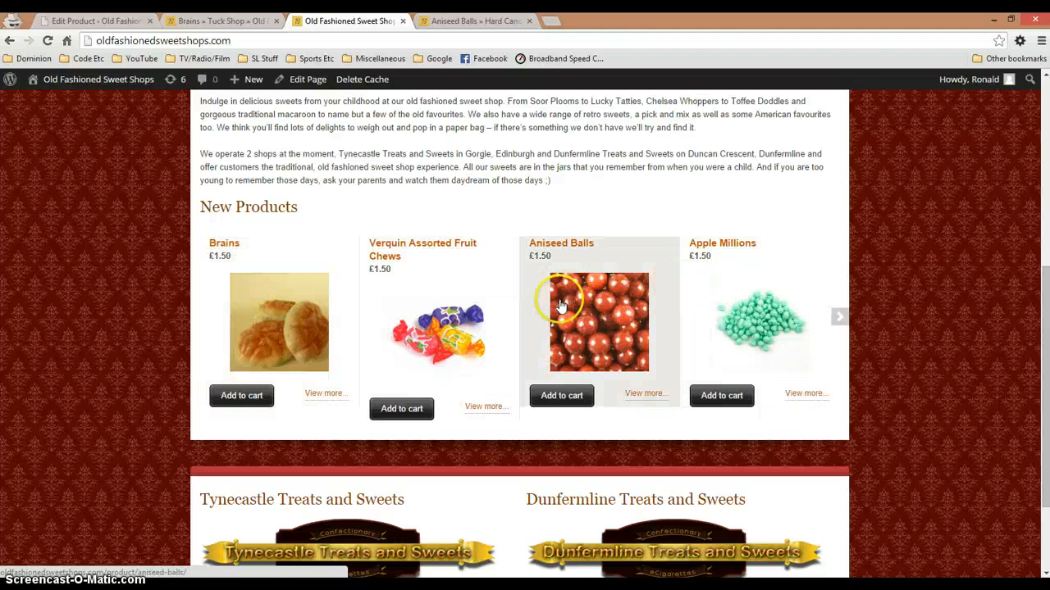
Return to the Brains product editor and review its gallery option, General pricing fields and Inventory stock settings
{"action": "left_click", "coordinate": [103, 20]}
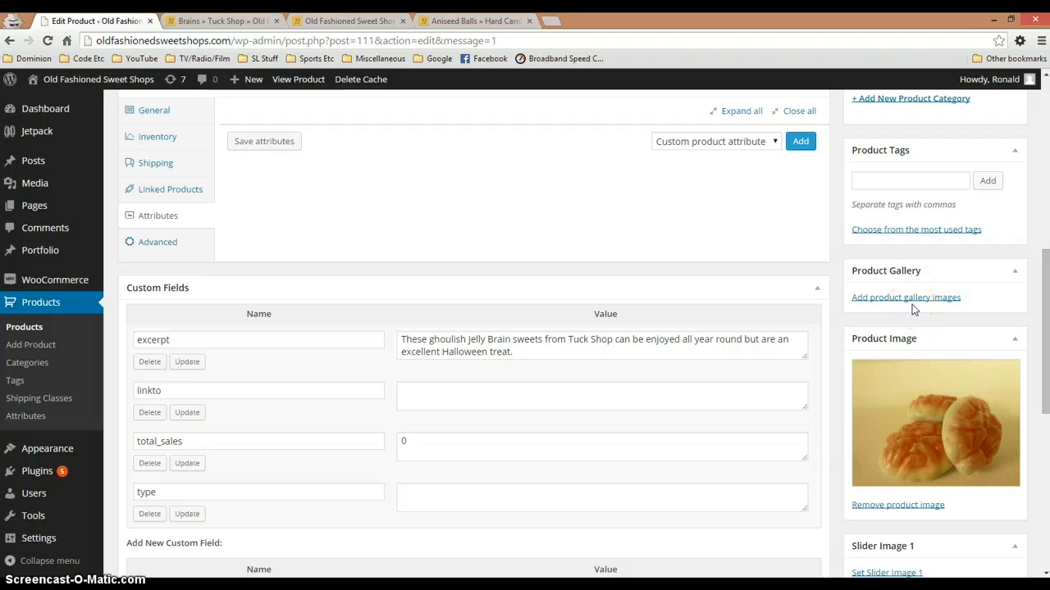
{"action": "left_click", "coordinate": [910, 430]}
{"action": "scroll", "coordinate": [775, 406], "scroll_direction": "up", "scroll_amount": 3}
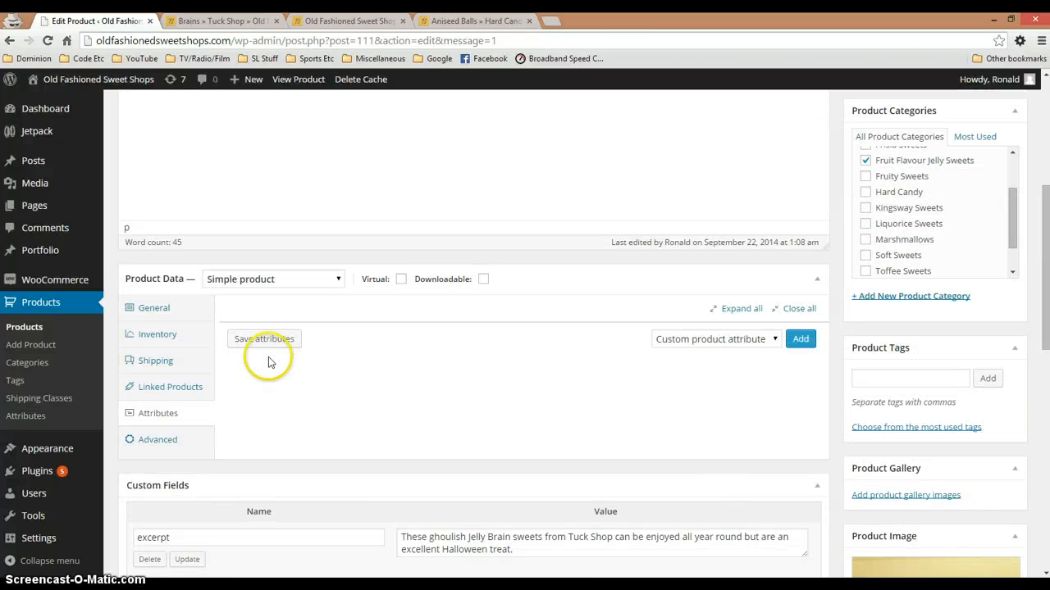
{"action": "left_click", "coordinate": [150, 315]}
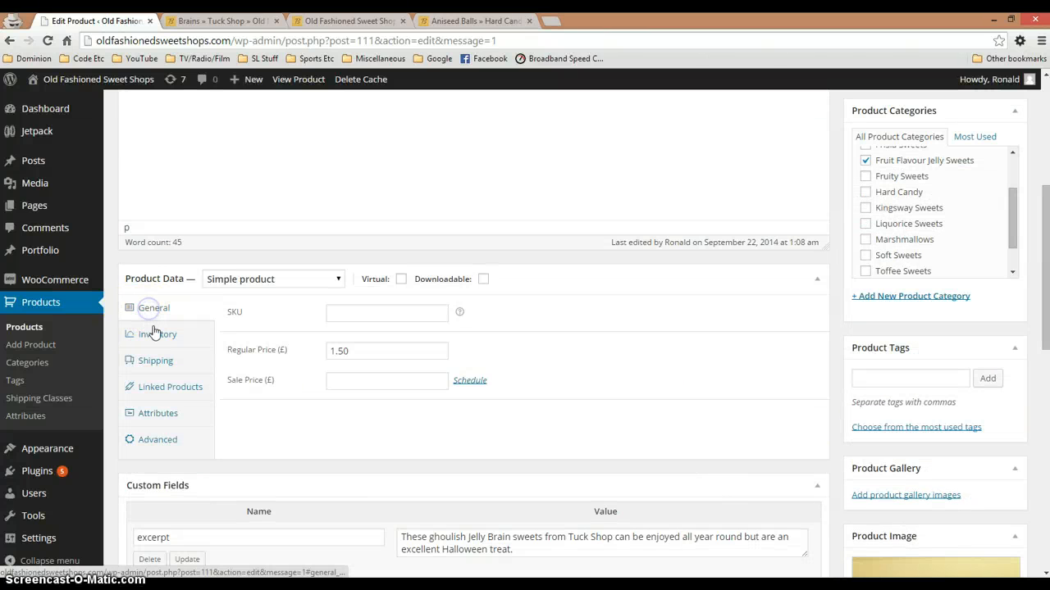
{"action": "left_click", "coordinate": [160, 341]}
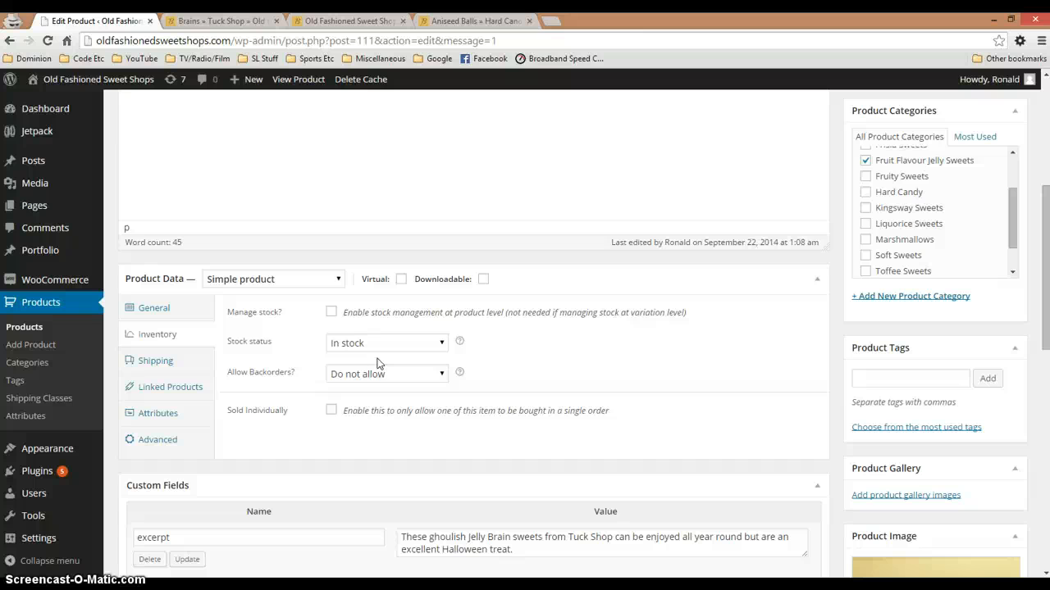
{"action": "left_click", "coordinate": [418, 371]}
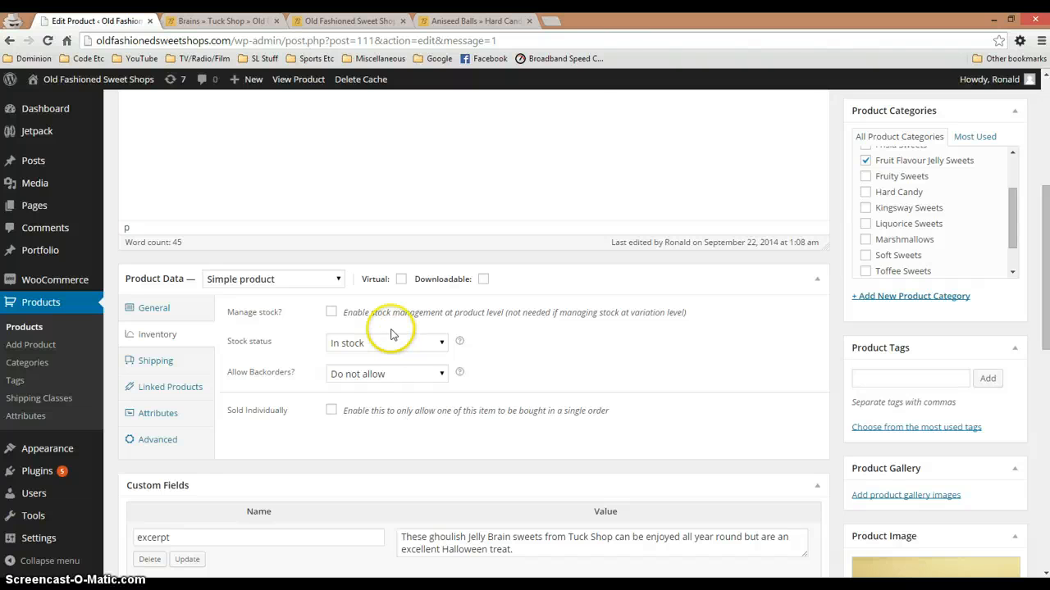
Try stock management on the Brains product with a stock quantity of 5, and switch stock management back off
{"action": "left_click", "coordinate": [331, 312]}
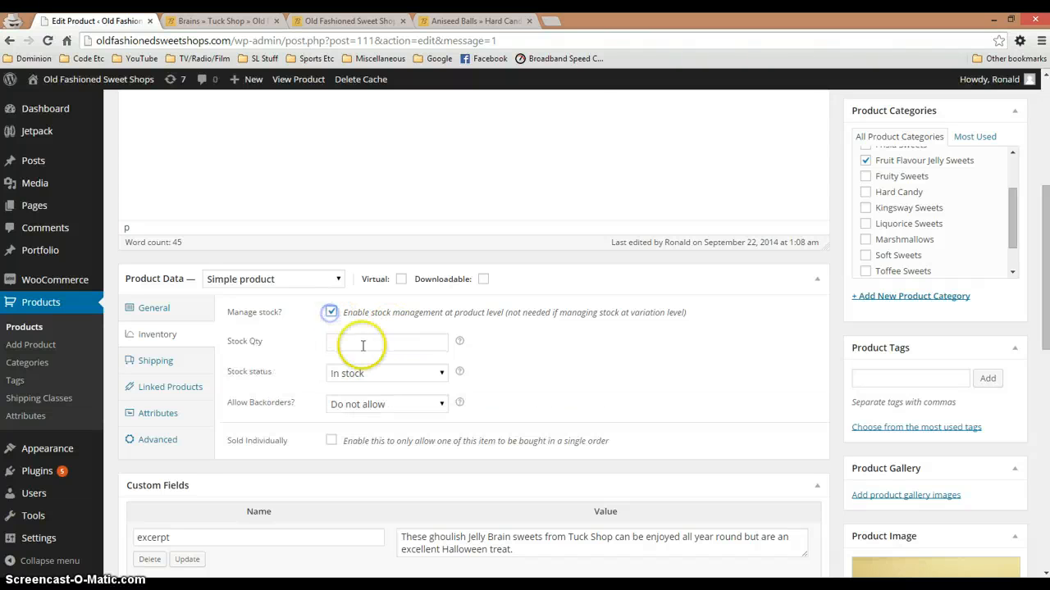
{"action": "double_click", "coordinate": [438, 340]}
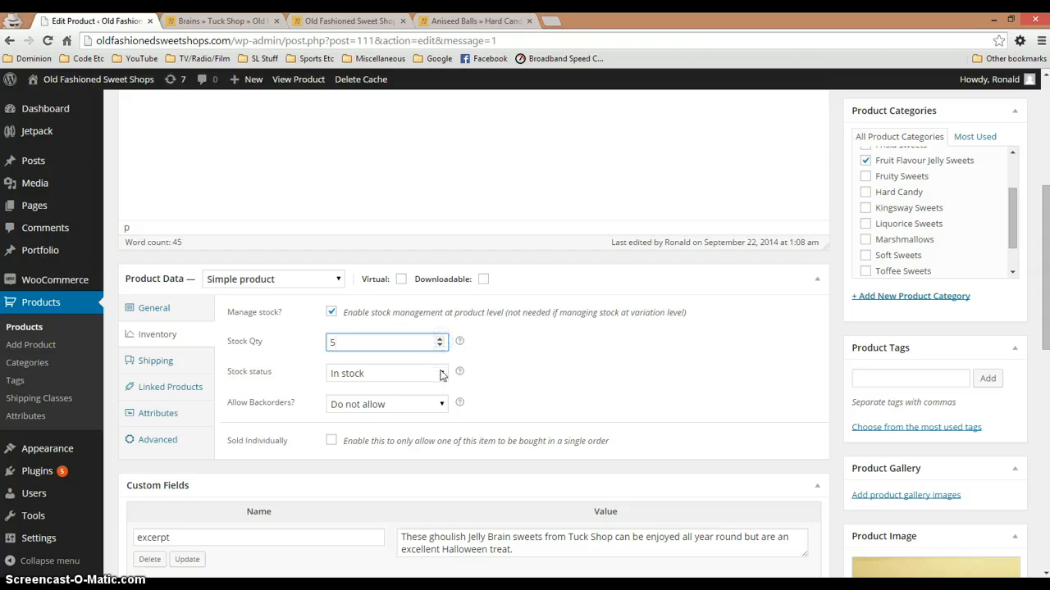
{"action": "left_click", "coordinate": [442, 375]}
{"action": "left_click", "coordinate": [429, 370]}
{"action": "left_click", "coordinate": [377, 343]}
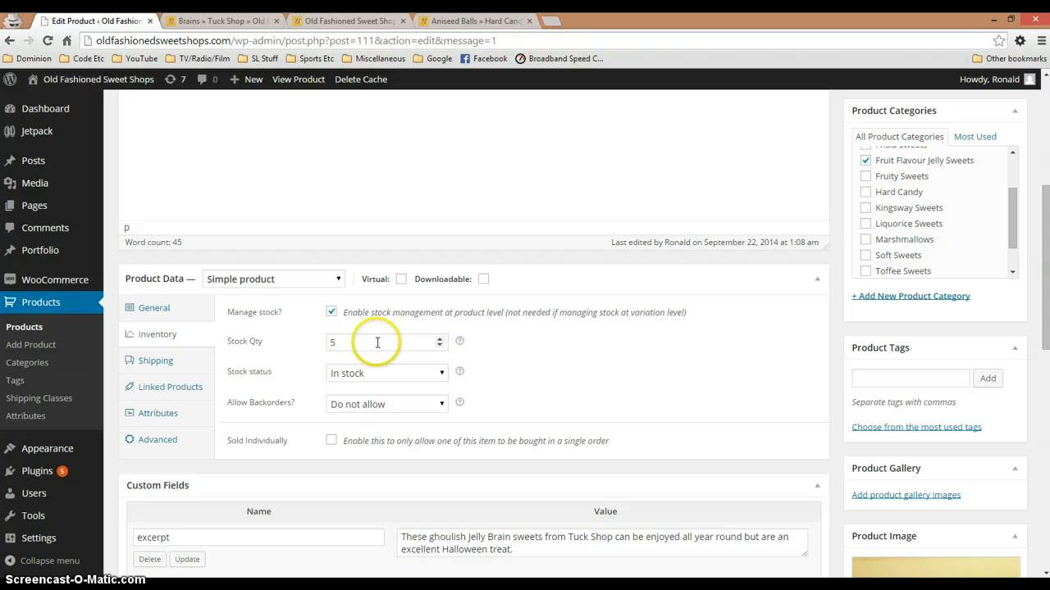
{"action": "double_click", "coordinate": [355, 345]}
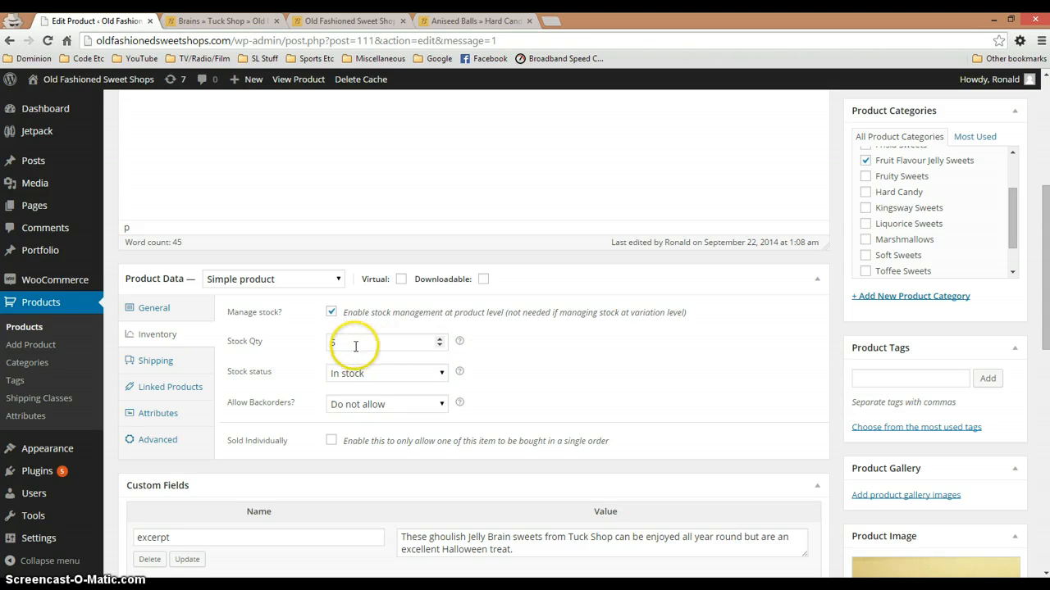
{"action": "left_click", "coordinate": [331, 312]}
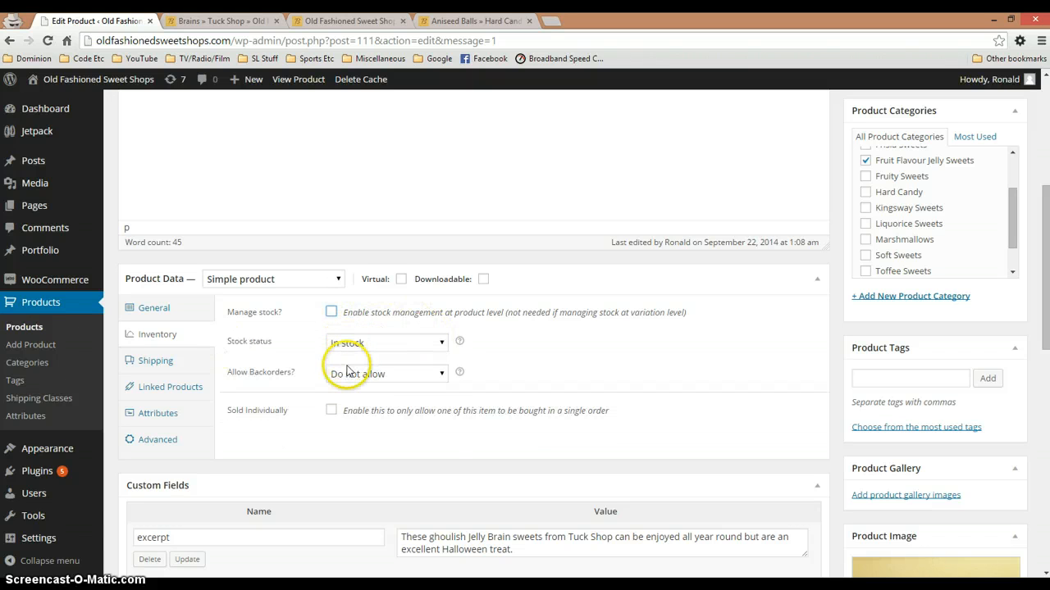
Review the Brains product's Linked Products fields, available attribute choices and Advanced settings without changing them
{"action": "left_click", "coordinate": [166, 393]}
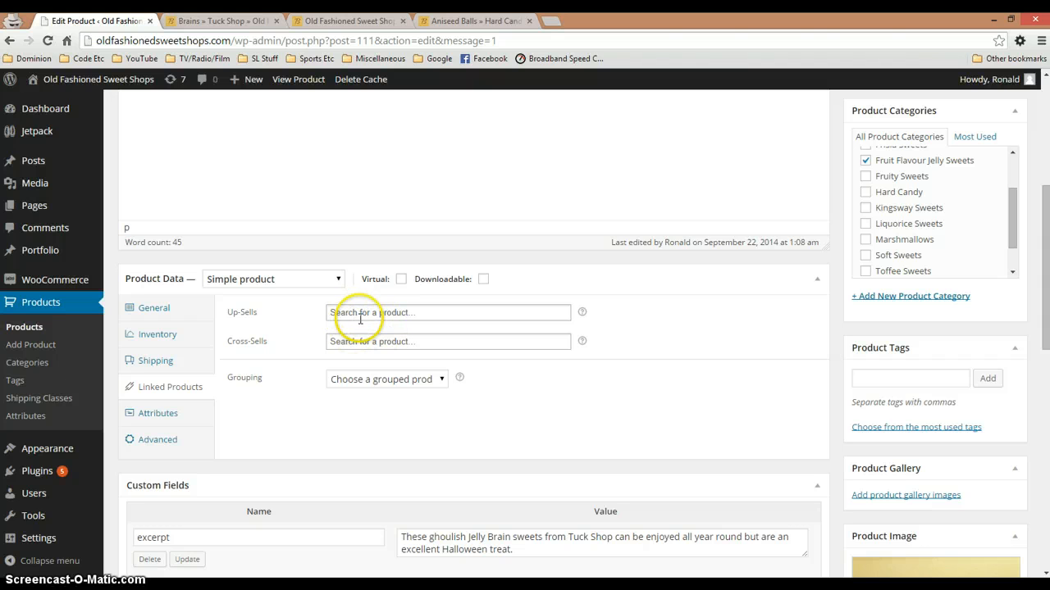
{"action": "left_click", "coordinate": [168, 415]}
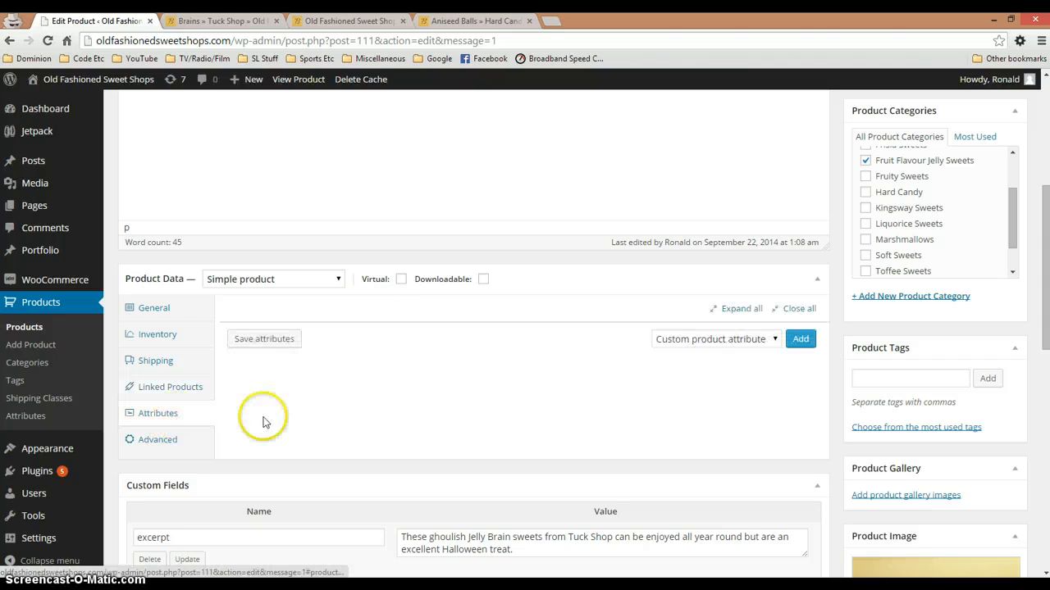
{"action": "left_click", "coordinate": [756, 339]}
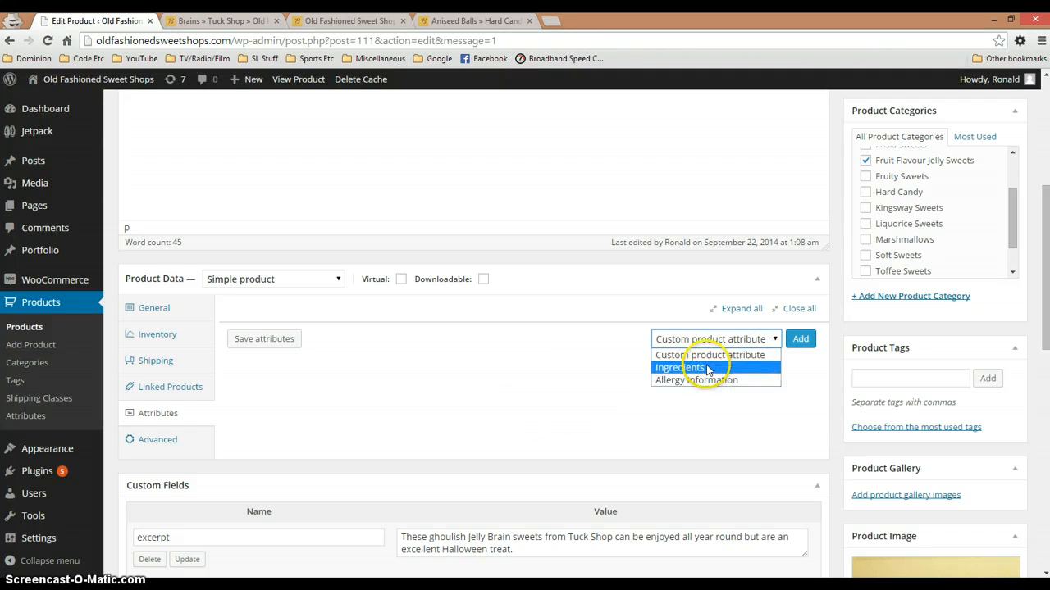
{"action": "left_click", "coordinate": [157, 440]}
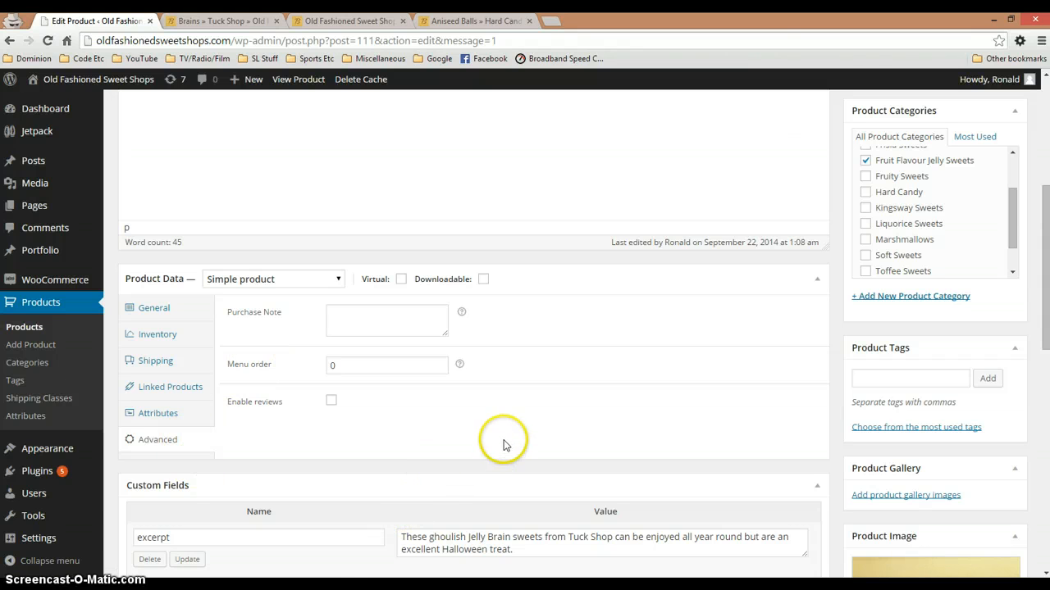
Review the main description in the Brains product editor and switch to the Brains shop page to check the published product
{"action": "scroll", "coordinate": [502, 441], "scroll_direction": "up", "scroll_amount": 4}
{"action": "left_click", "coordinate": [263, 356]}
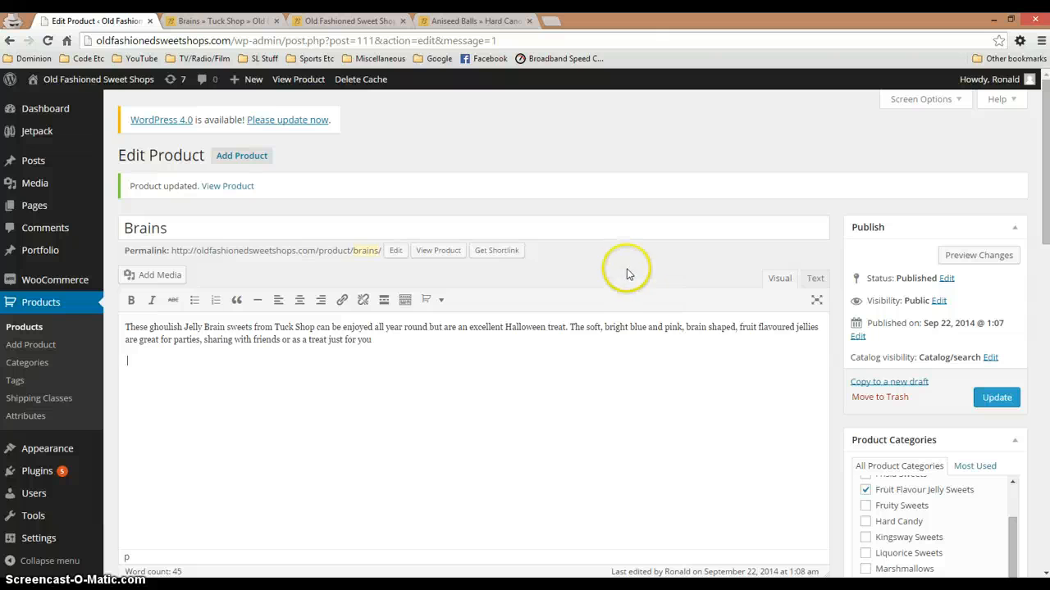
{"action": "left_click", "coordinate": [254, 364]}
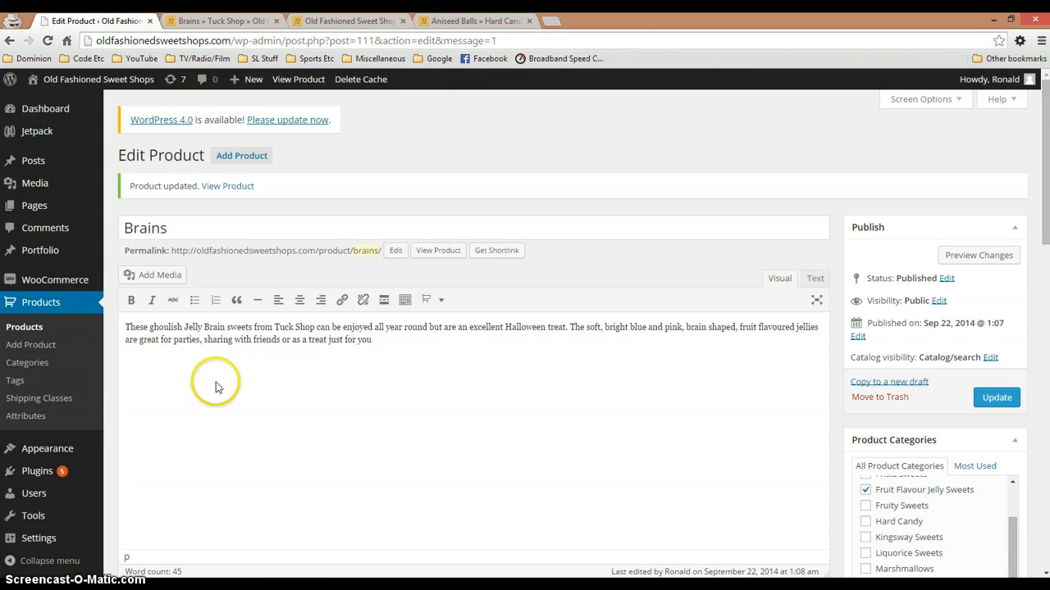
{"action": "left_click", "coordinate": [235, 24]}
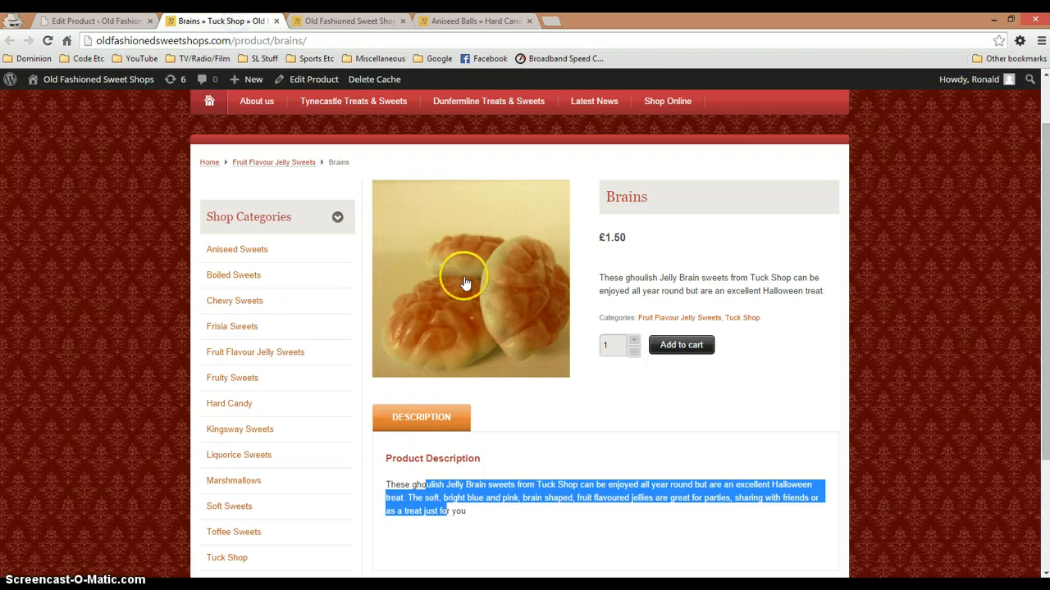
Review the published Brains page's image, price and descriptions, comparing it with the main description in the product editor
{"action": "left_click", "coordinate": [638, 277]}
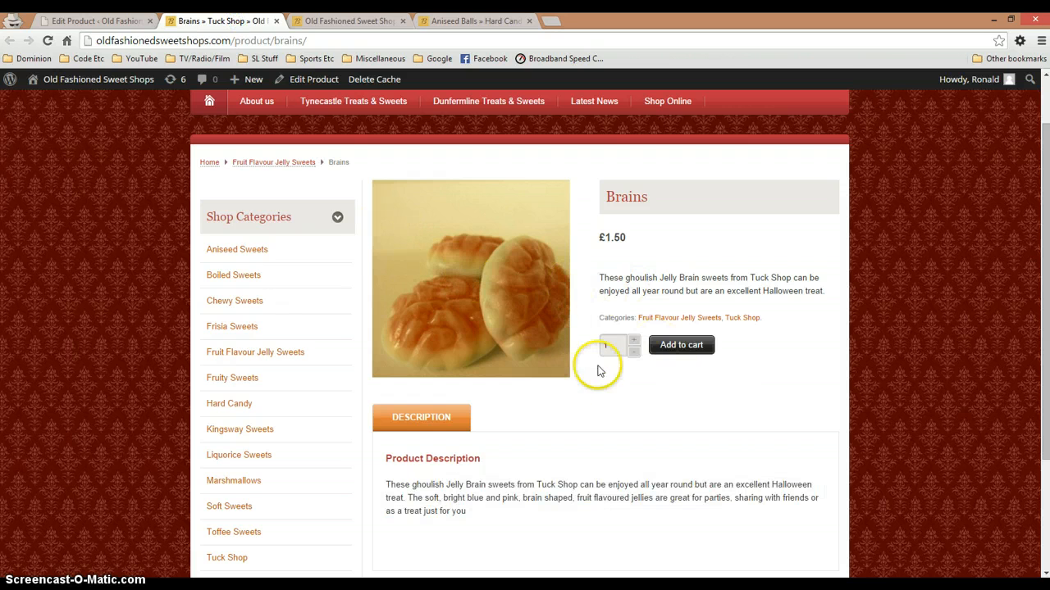
{"action": "scroll", "coordinate": [550, 308], "scroll_direction": "up", "scroll_amount": 1}
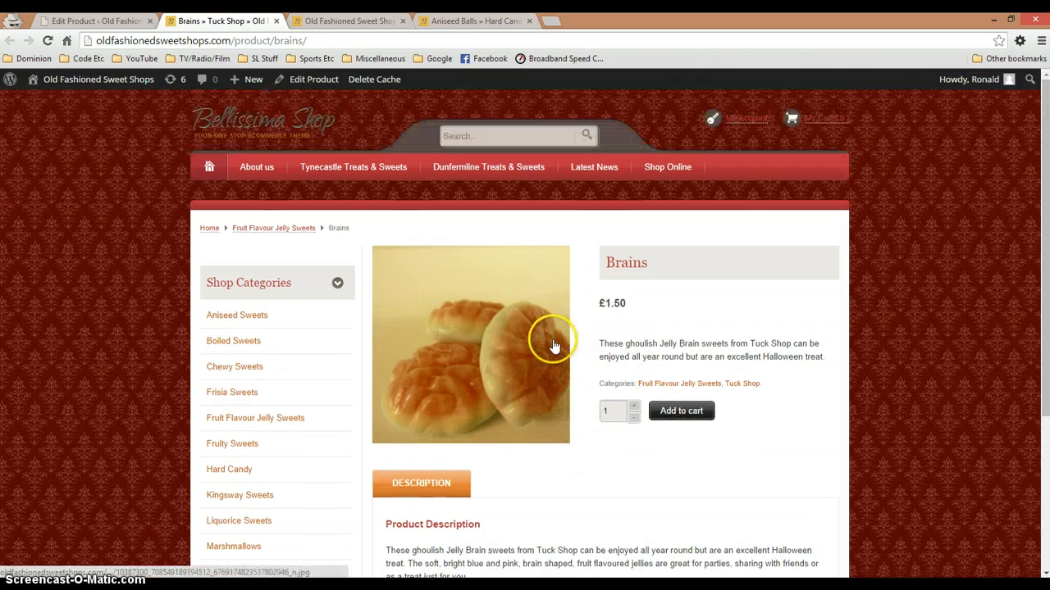
{"action": "left_click", "coordinate": [105, 23]}
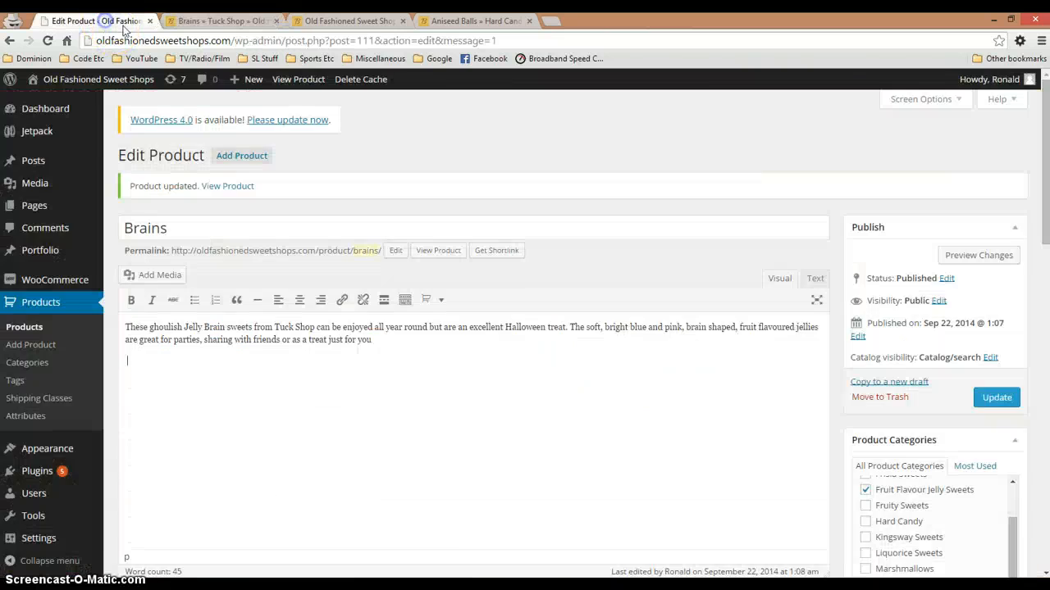
{"action": "left_click", "coordinate": [211, 20]}
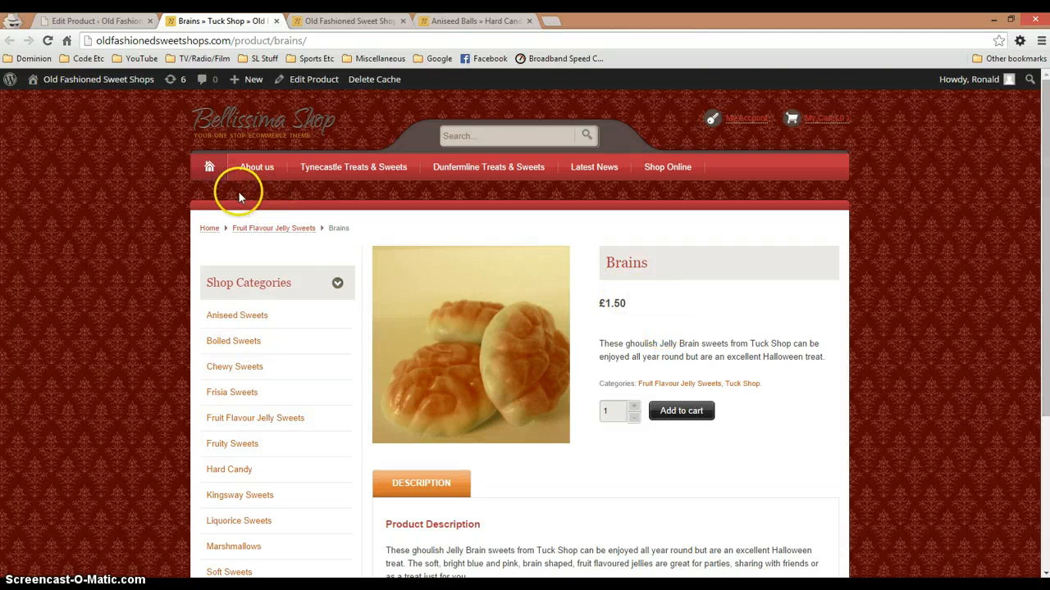
Set the Brains product's sale price to £1.25, update the product and return to its shop page to check the price
{"action": "left_click", "coordinate": [94, 20]}
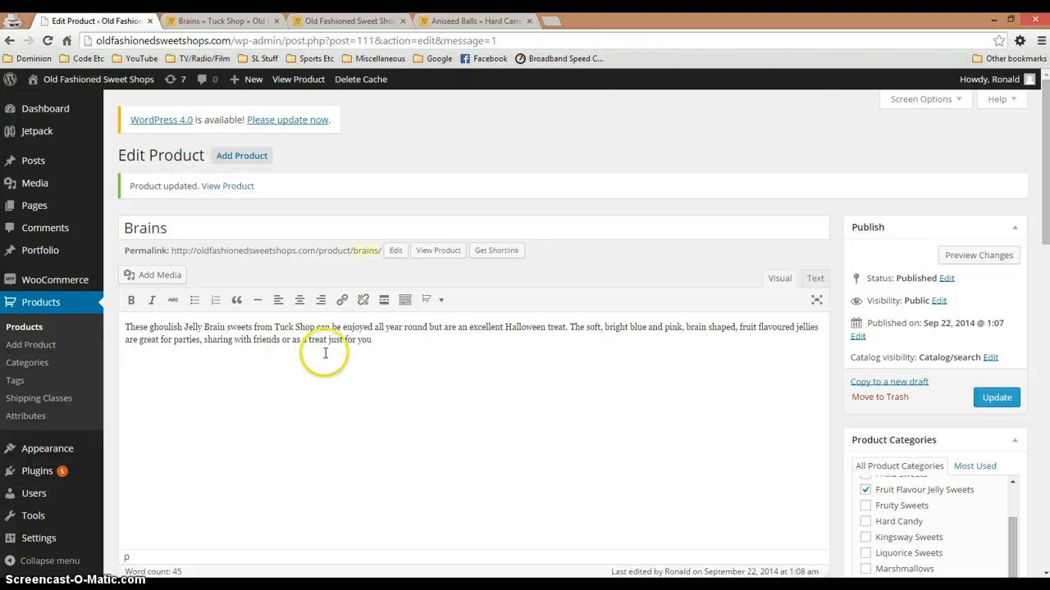
{"action": "scroll", "coordinate": [309, 352], "scroll_direction": "down", "scroll_amount": 3}
{"action": "left_click", "coordinate": [164, 369]}
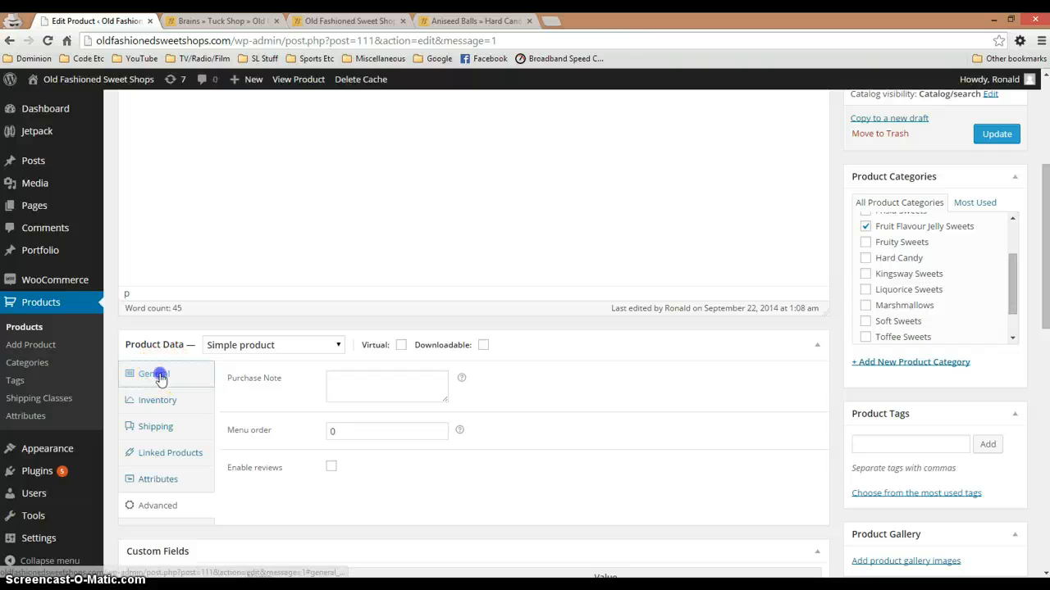
{"action": "left_click", "coordinate": [349, 416]}
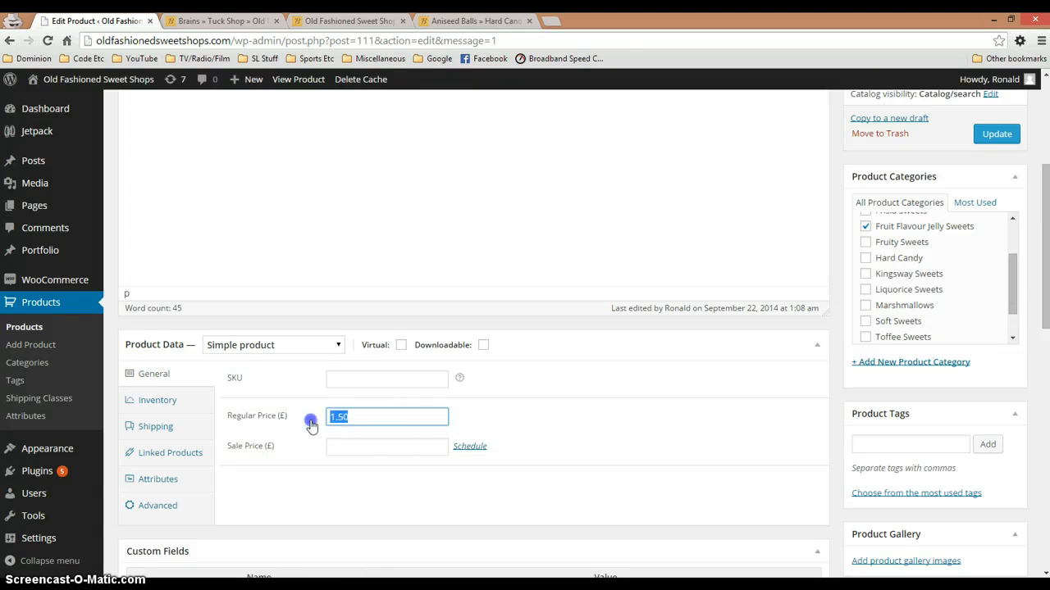
{"action": "left_click", "coordinate": [355, 419]}
{"action": "left_click", "coordinate": [354, 445]}
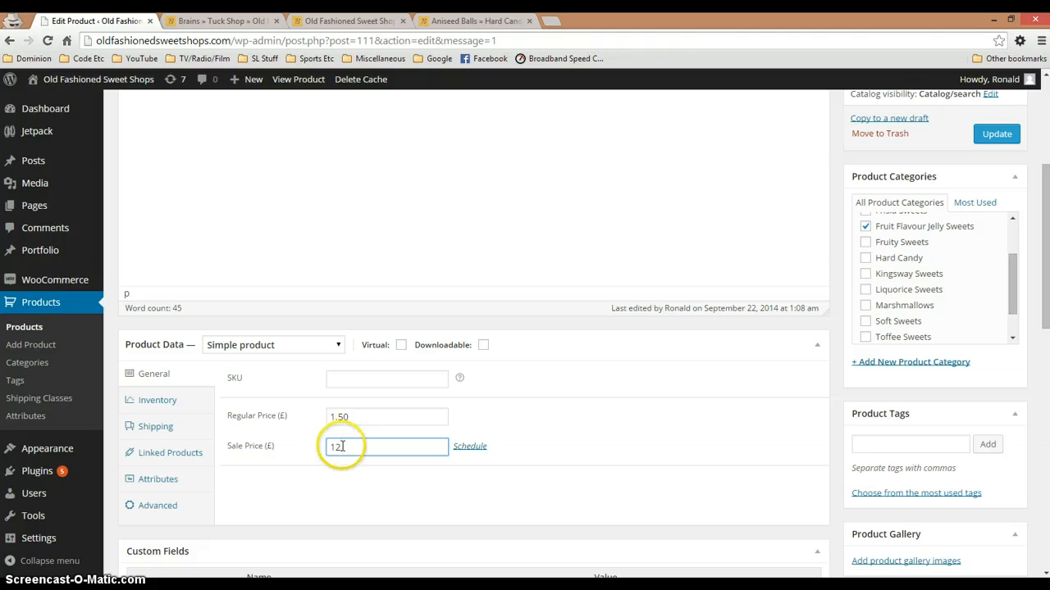
{"action": "type", "text": "125"}
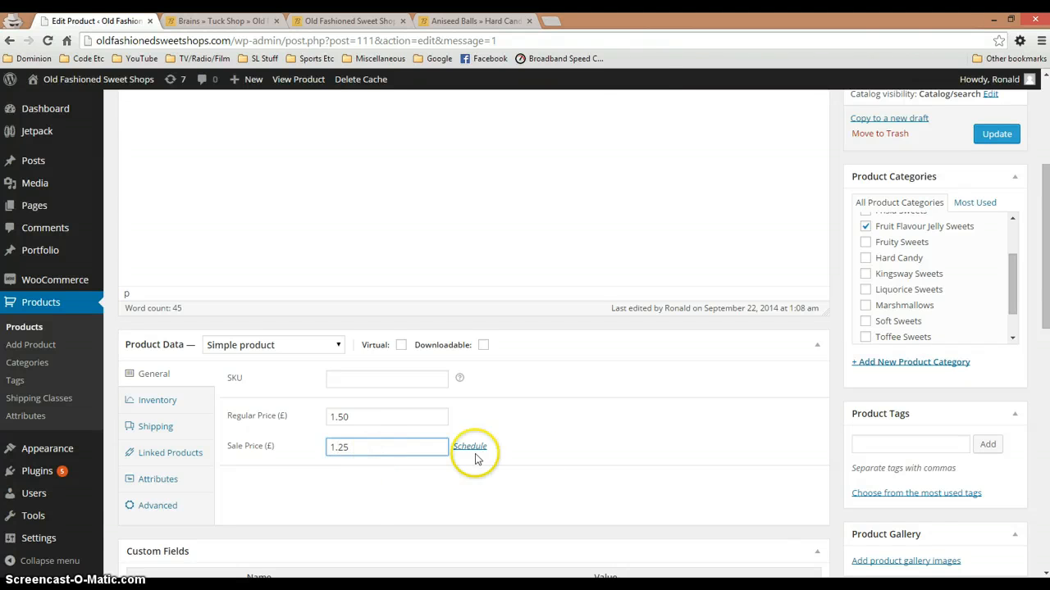
{"action": "left_click", "coordinate": [979, 134]}
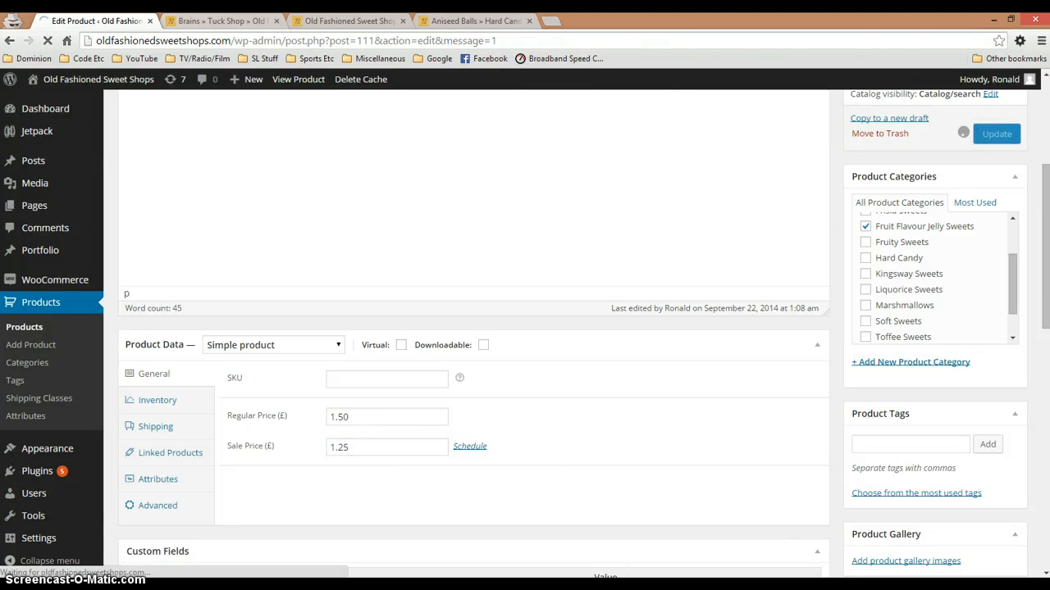
{"action": "left_click", "coordinate": [195, 20]}
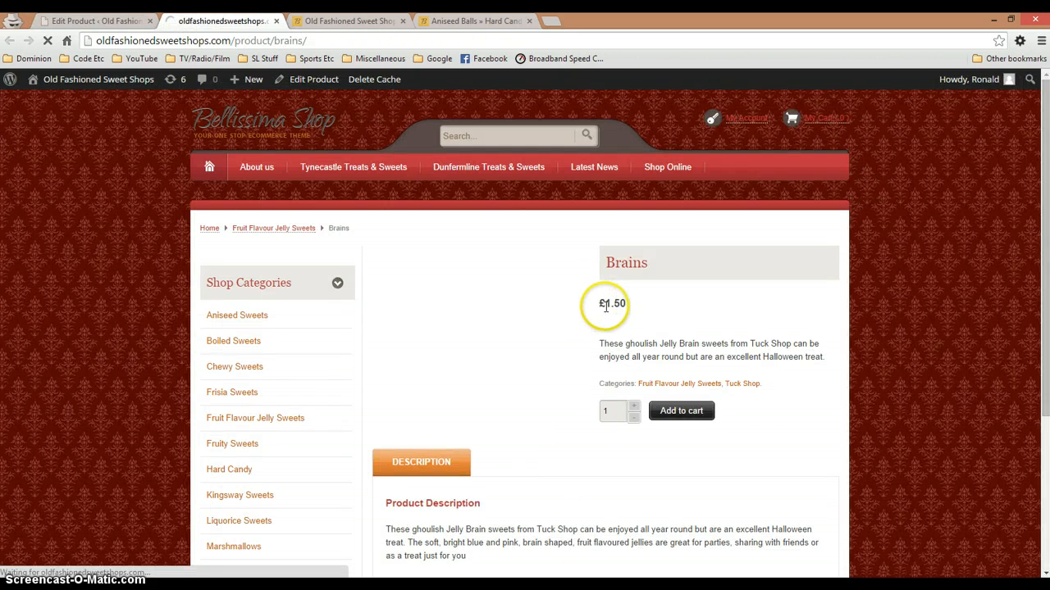